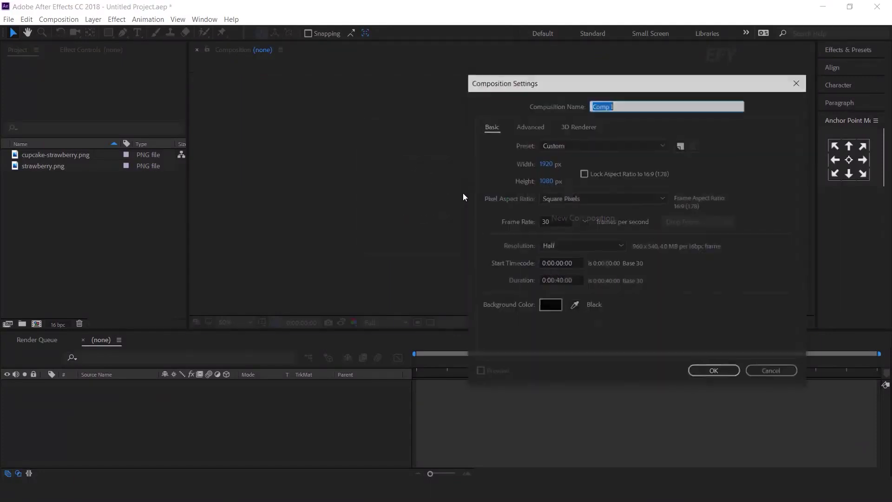
Create a 1920 x 1080, 30 fps, 40-second composition named main comp and add a solid layer named BG to it
text(main)
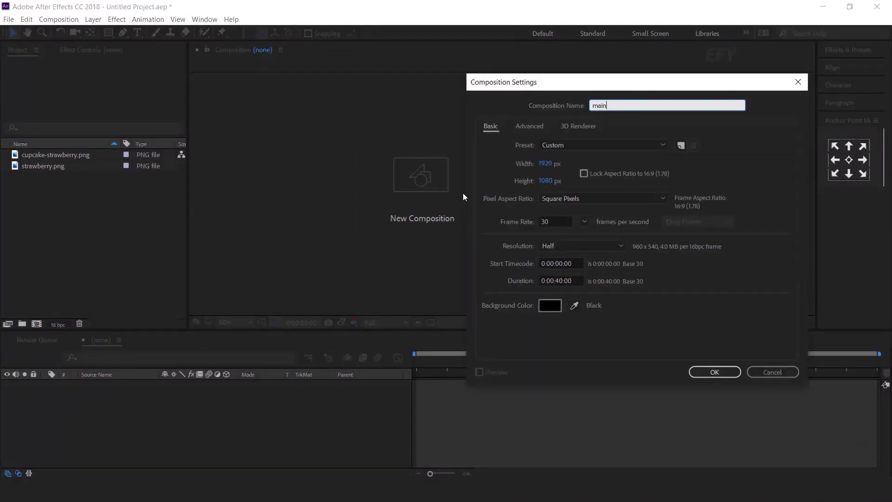
click(714, 372)
right_click(265, 386)
mouse_move(302, 276)
click(432, 302)
click(442, 126)
triple_click(442, 125)
text(BG)
key(Return)
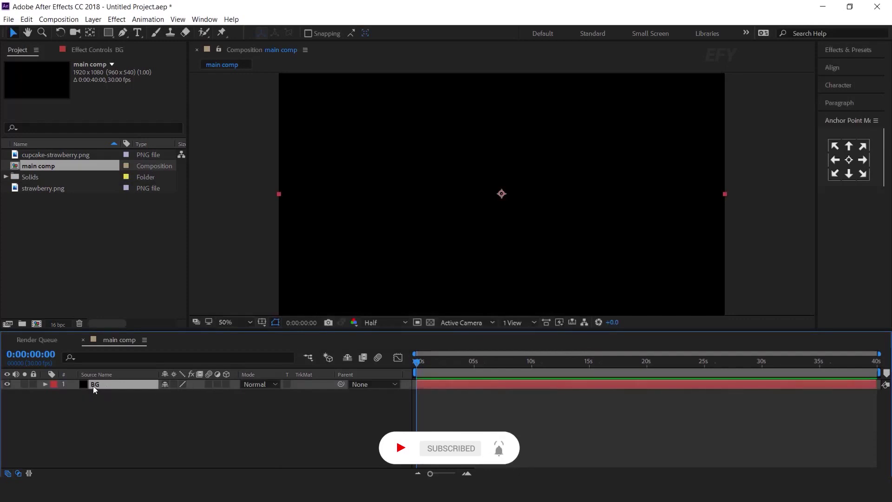
Pre-compose the BG layer into a composition named BG Comp, leaving all attributes in main comp
right_click(93, 385)
click(132, 387)
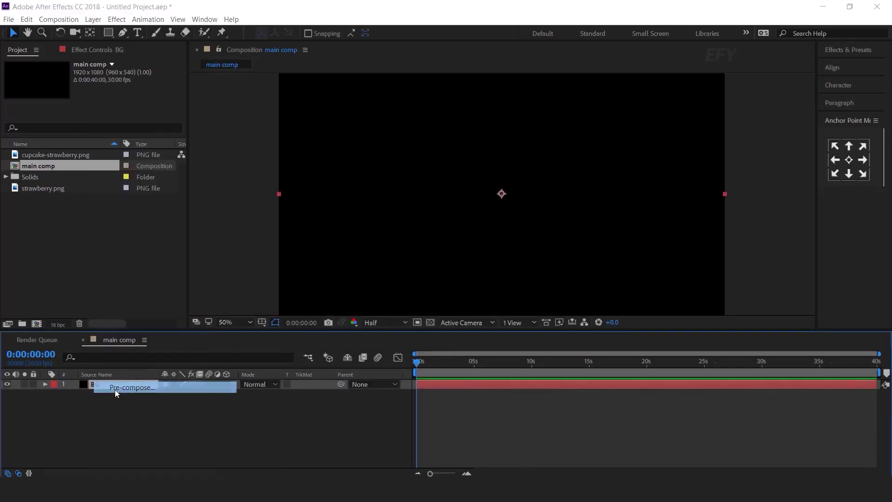
click(563, 258)
key(Delete)
key(Delete)
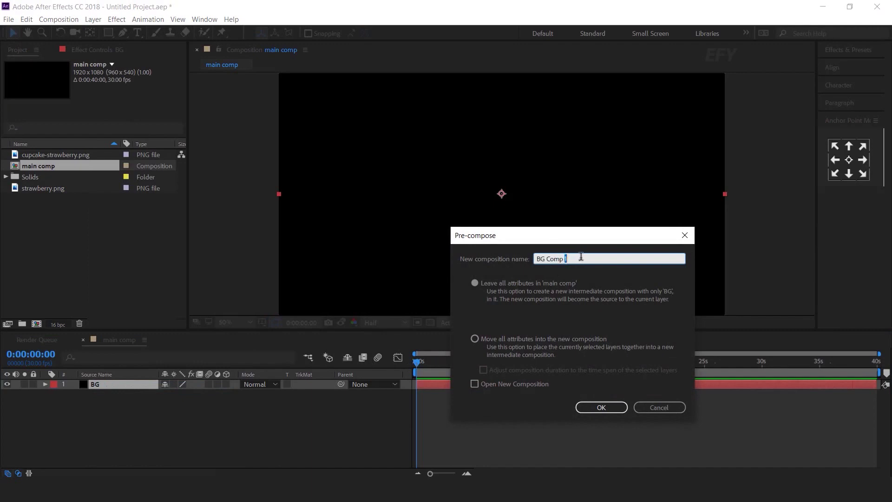
click(598, 406)
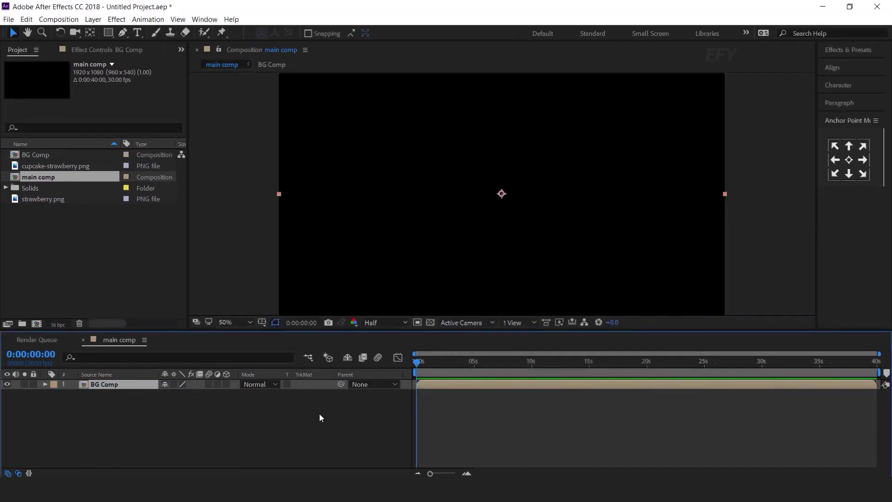
Apply the 4-Color Gradient effect to the BG Comp layer
key(ctrl+space)
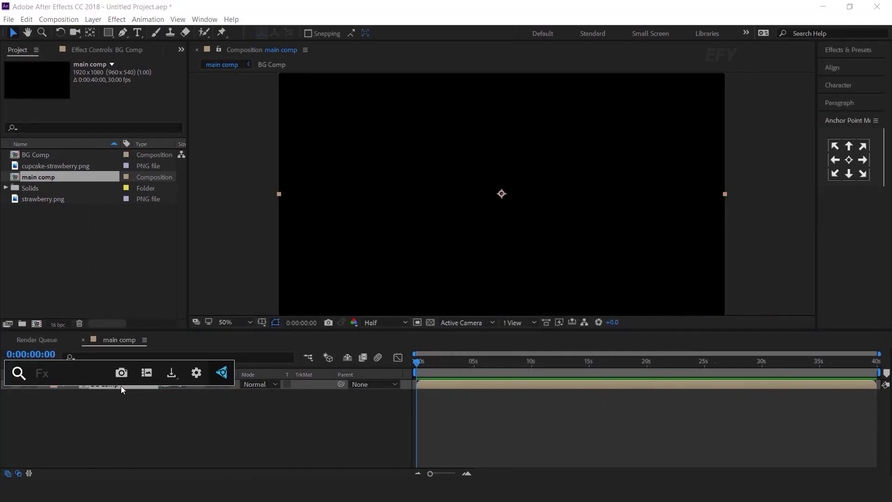
text(4)
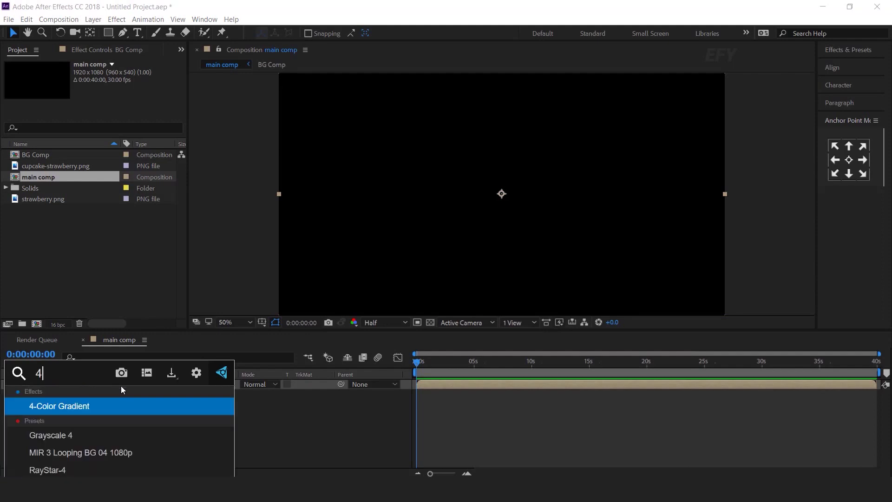
click(70, 408)
Set the gradient's Color 1 to a warm golden yellow and sample the same yellow for Color 2
click(112, 104)
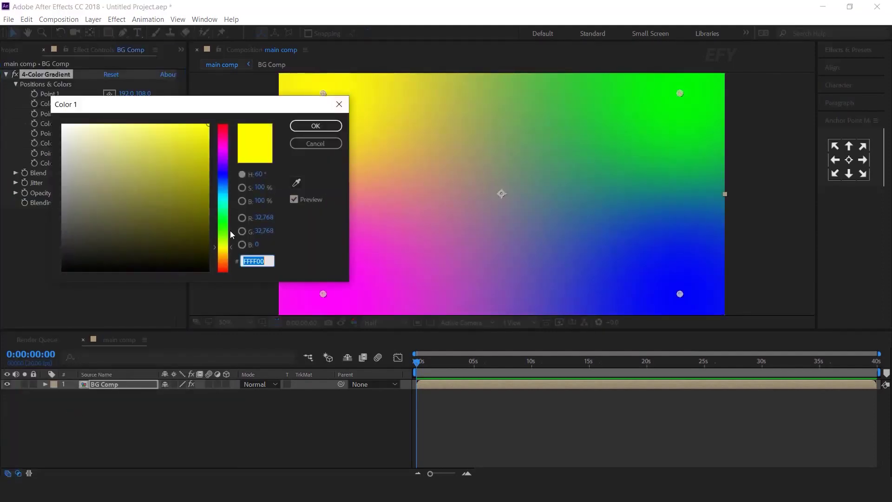
drag(231, 235, 231, 255)
click(316, 126)
click(124, 123)
click(110, 103)
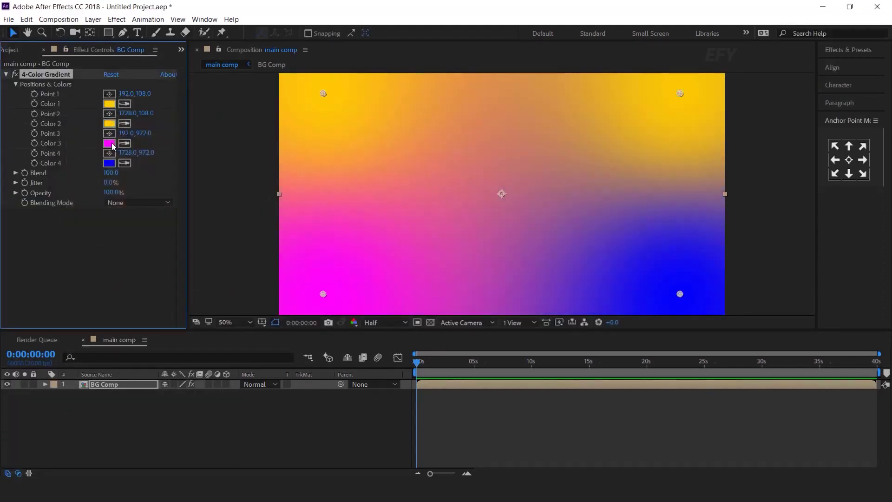
Set the gradient's Color 3 to orange FF6B00 and sample the same orange for Color 4
click(110, 143)
click(223, 260)
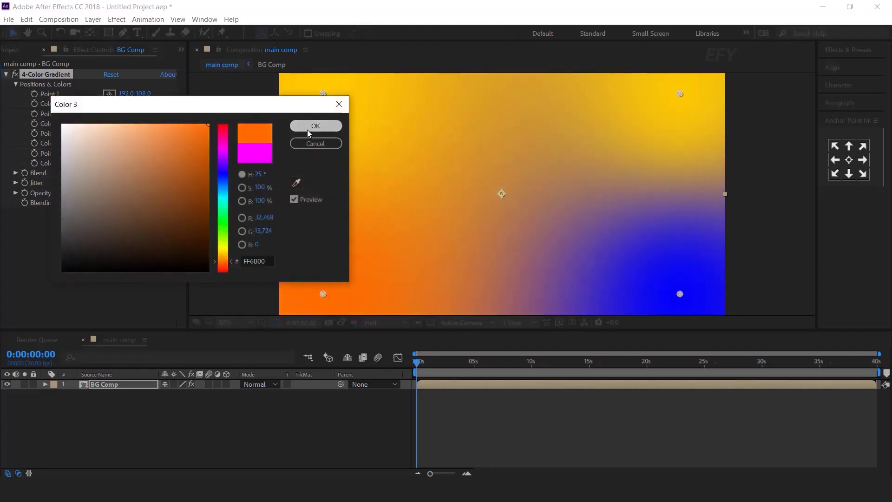
click(315, 126)
click(124, 162)
click(314, 171)
Move the gradient points outside the frame, to about 996,1272 (Point 1), 920,-228 (Point 2), -656,600 (Point 3) and 2420,500 (Point 4)
key(comma)
drag(413, 244, 361, 193)
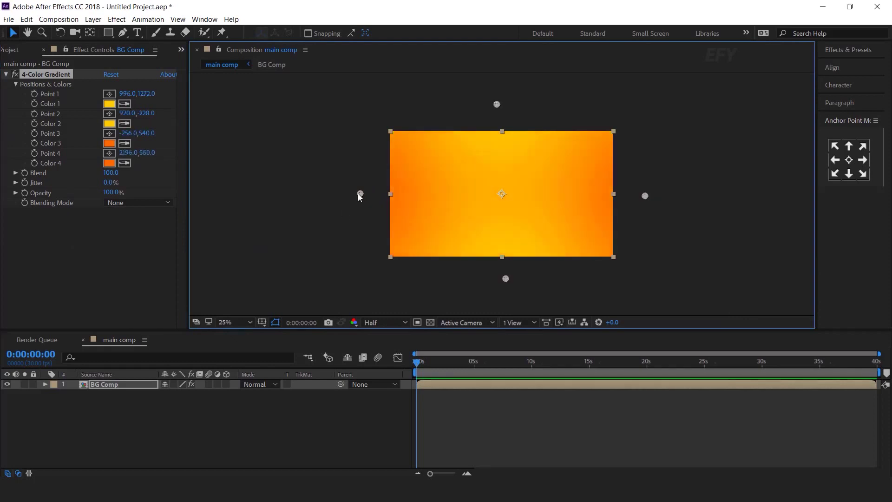
drag(360, 195, 314, 193)
drag(644, 195, 692, 196)
drag(314, 194, 314, 200)
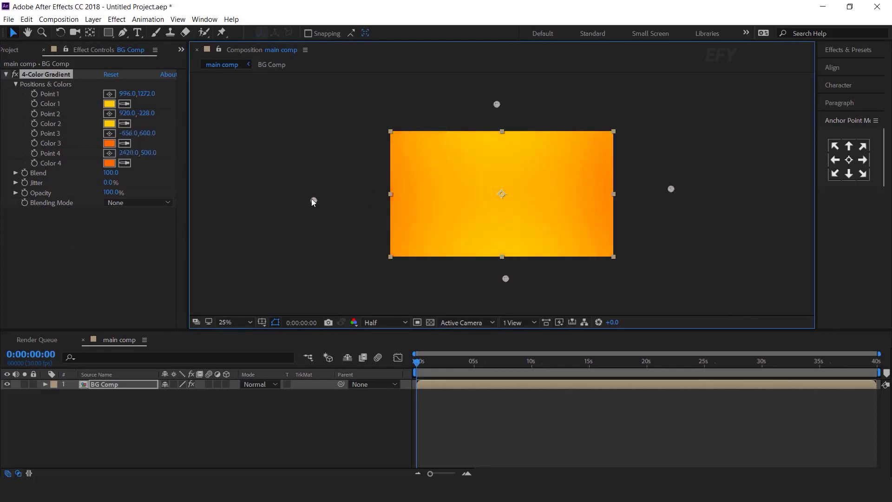
click(715, 244)
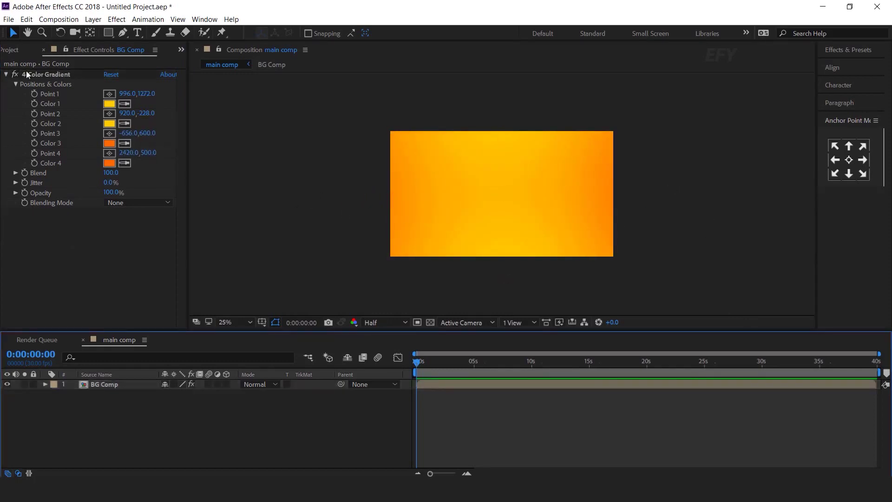
Create a new 1920 x 1080, 40-second composition named main photo 1
click(14, 52)
click(115, 278)
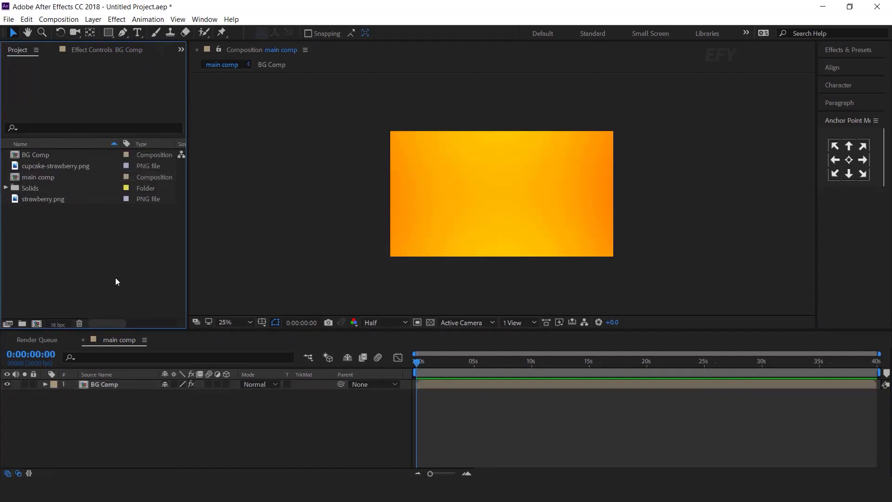
click(37, 323)
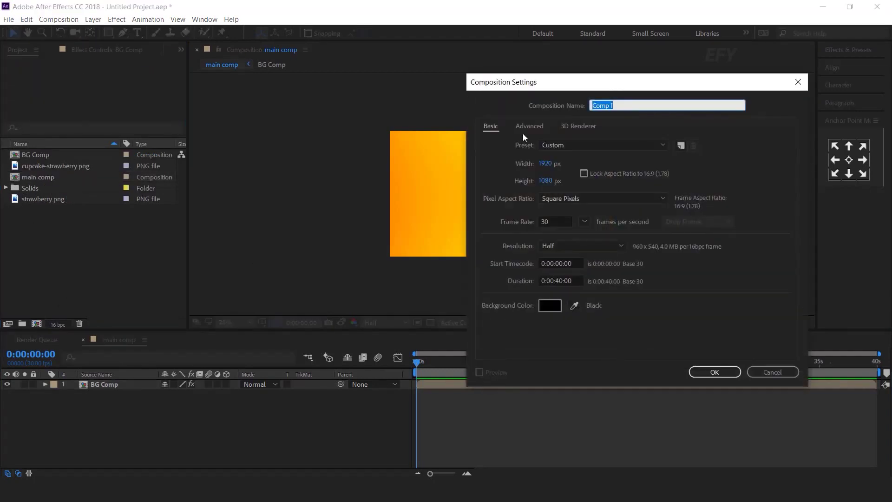
text(main photo 1)
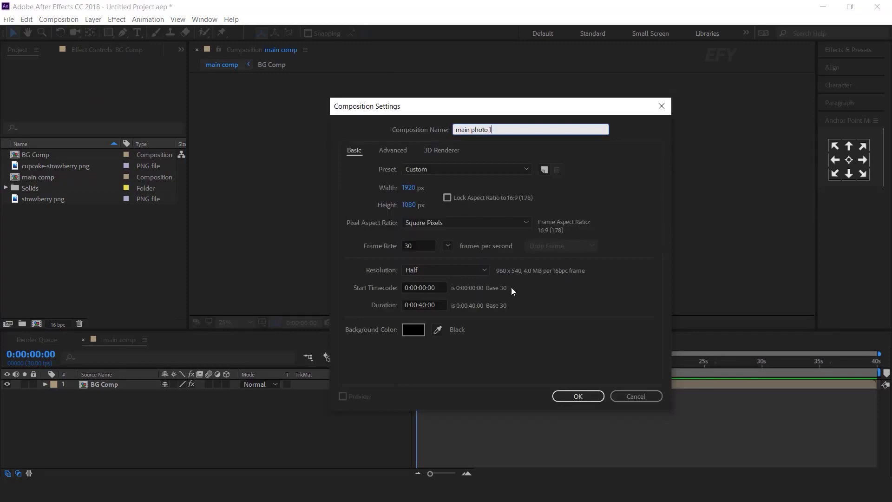
click(576, 396)
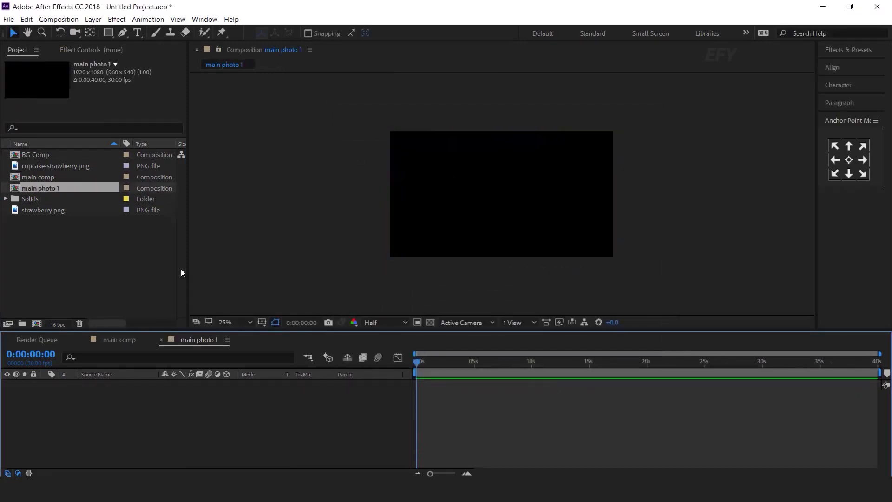
Add cupcake-strawberry.png to main photo 1 and scale it down proportionally to fit inside the frame
click(73, 241)
drag(59, 169, 151, 416)
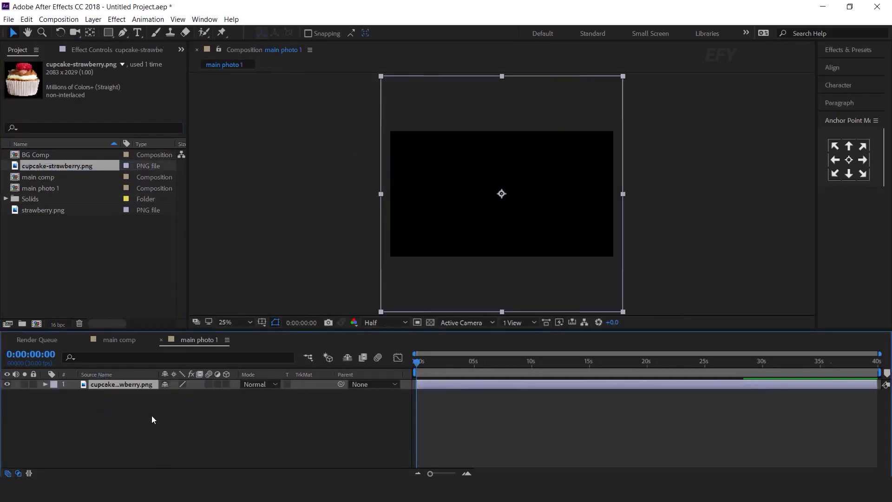
drag(625, 197, 551, 199)
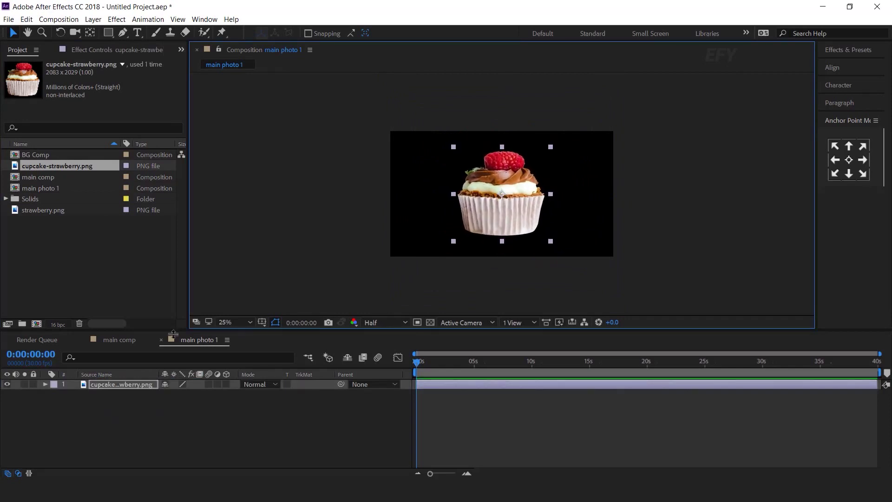
Place the main photo 1 composition above BG Comp in main comp and make it a 3D layer
click(161, 340)
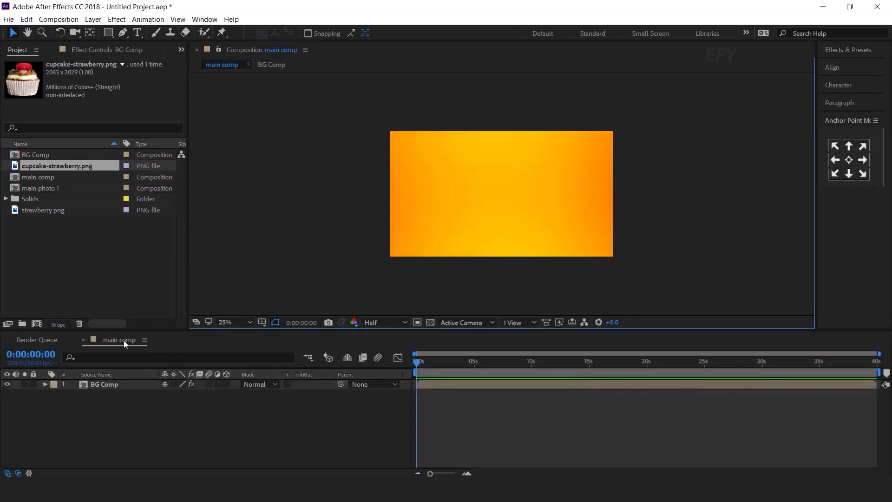
click(40, 187)
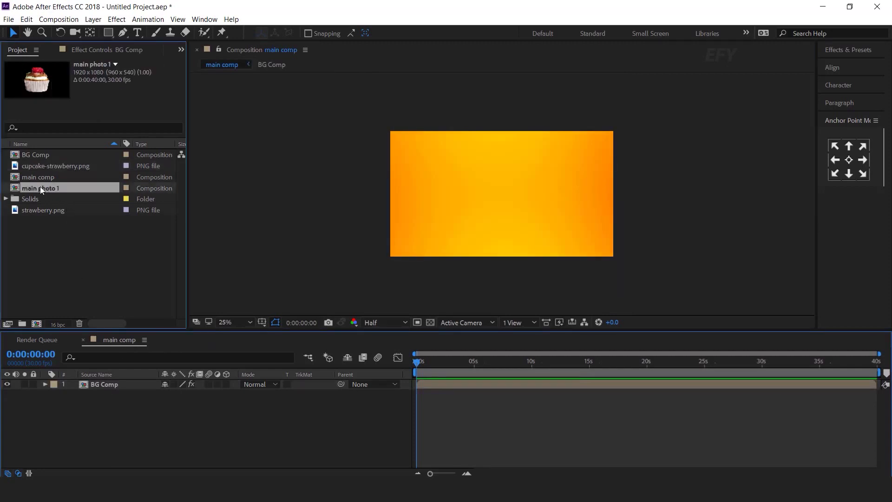
drag(40, 188, 120, 383)
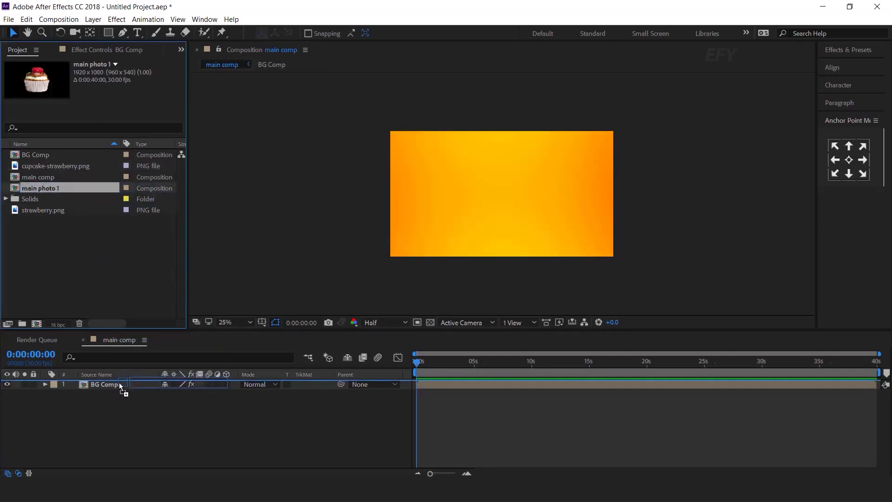
click(226, 384)
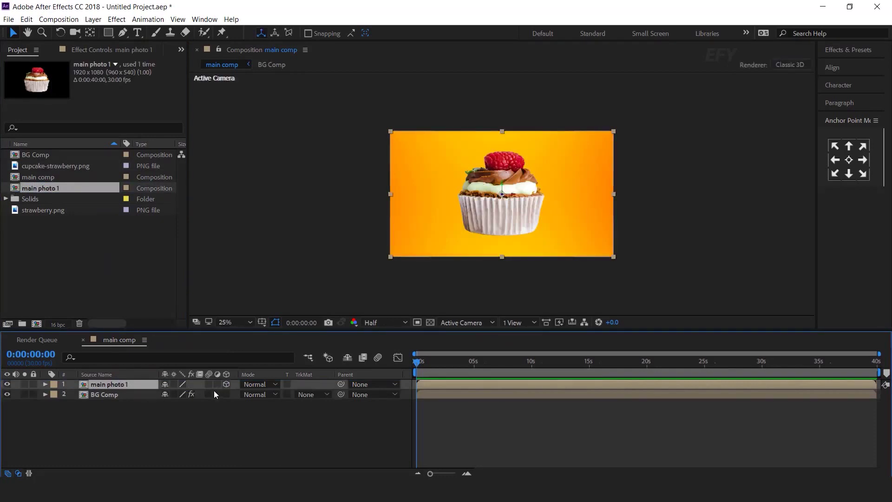
Add a two-node camera with the 35mm preset to main comp
right_click(308, 412)
mouse_move(384, 302)
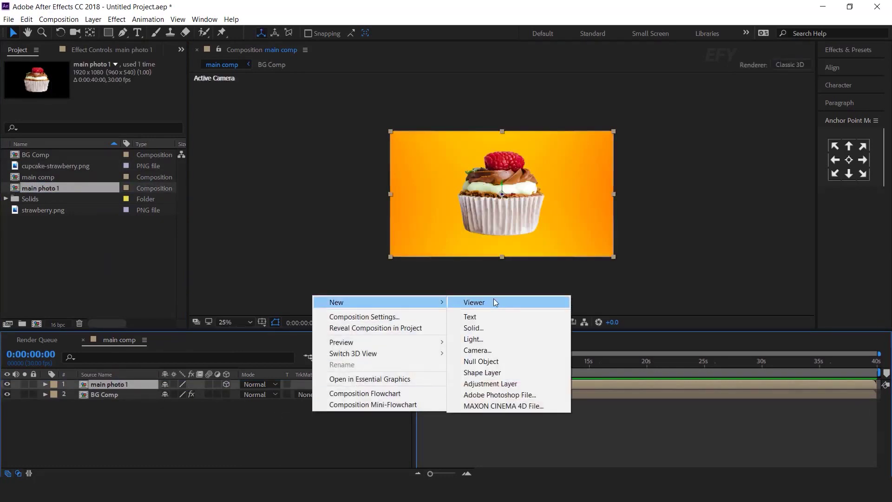
click(493, 350)
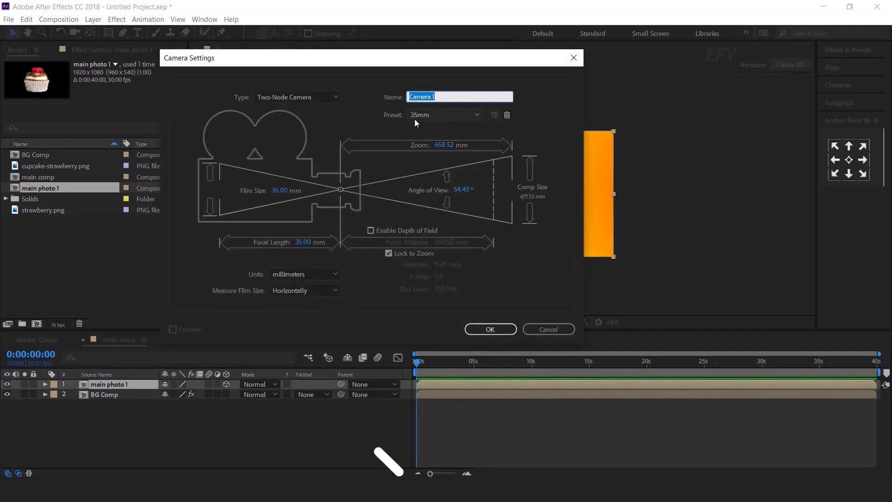
click(497, 331)
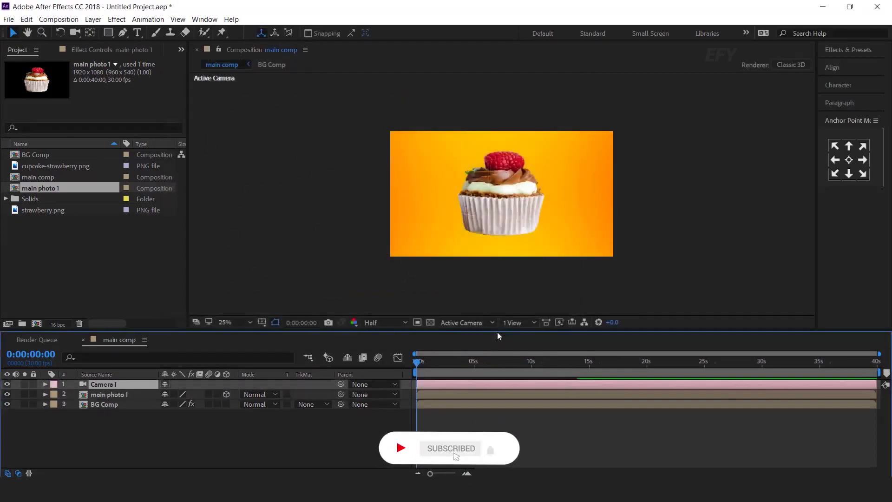
Add a null object to main comp, make it a 3D layer and parent Camera 1 to it
right_click(262, 268)
mouse_move(291, 272)
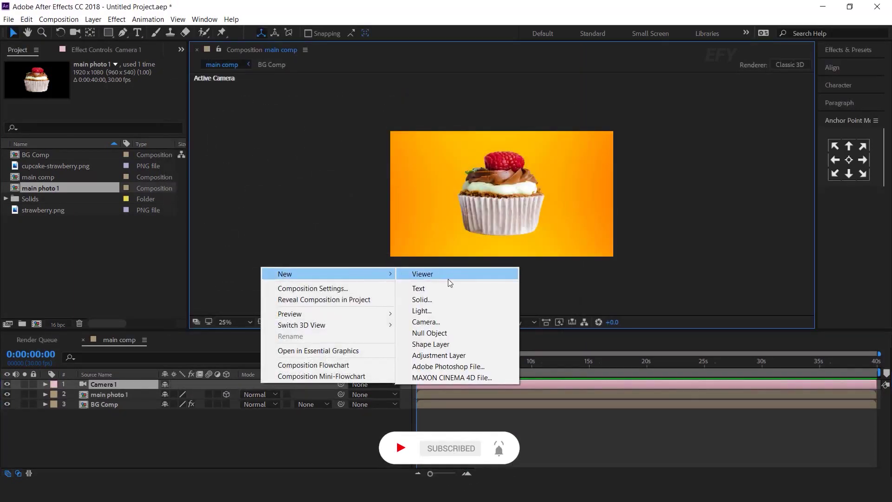
click(442, 332)
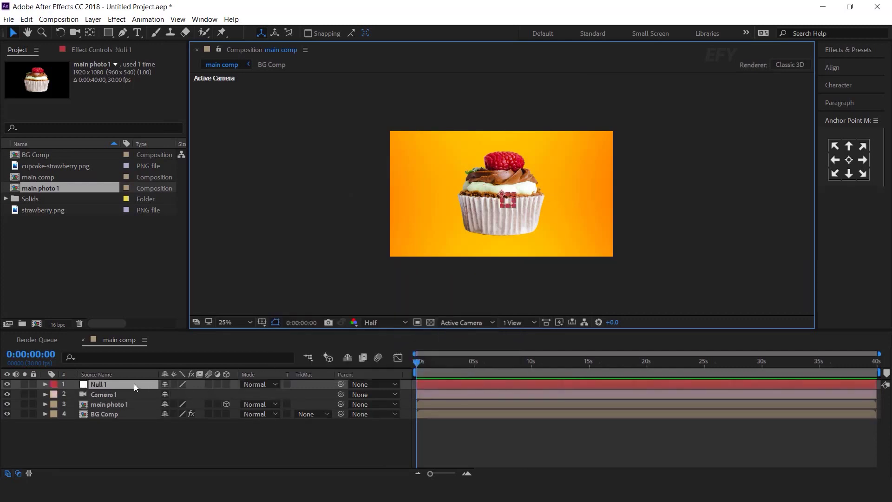
click(226, 384)
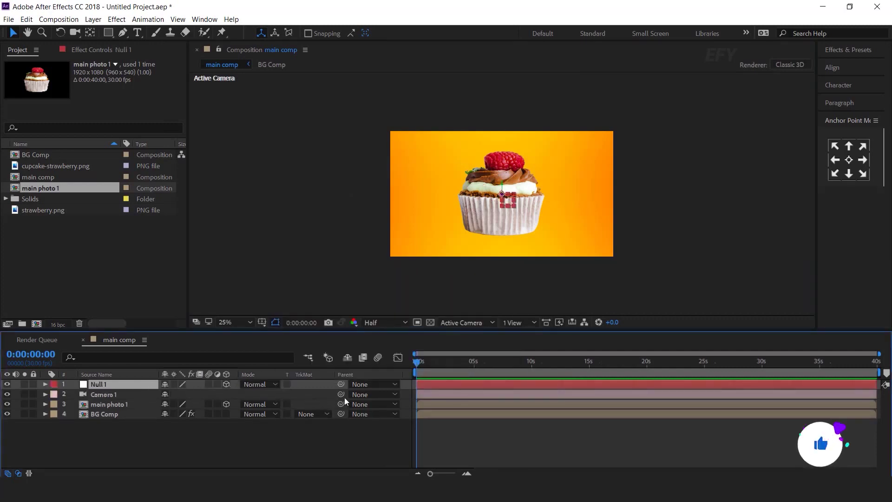
drag(341, 396, 104, 383)
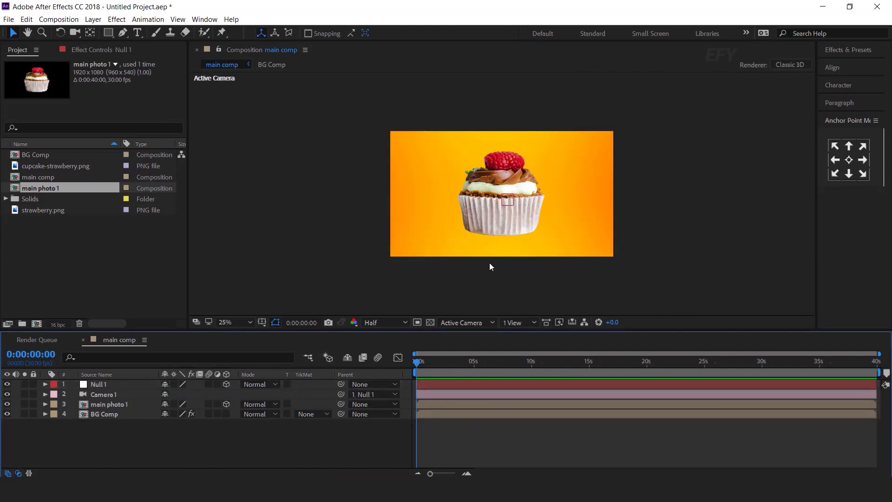
With two horizontal views showing, push the main photo 1 layer back in Z, away from the camera
click(527, 323)
click(537, 345)
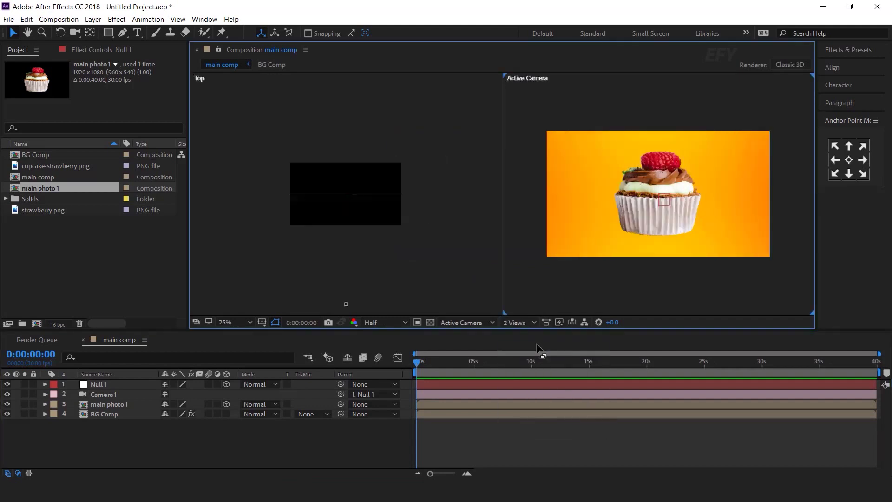
click(107, 406)
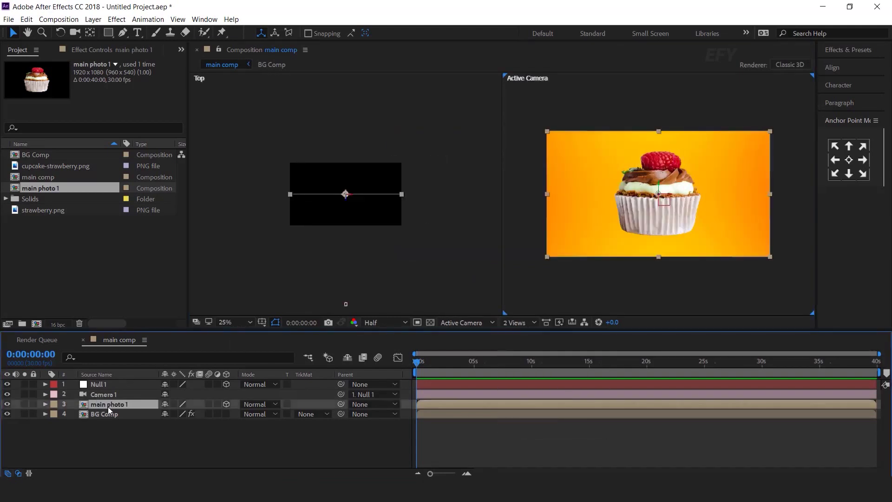
drag(346, 198, 349, 152)
click(573, 293)
Restore the single-view layout and fit the composition to the viewer
click(524, 321)
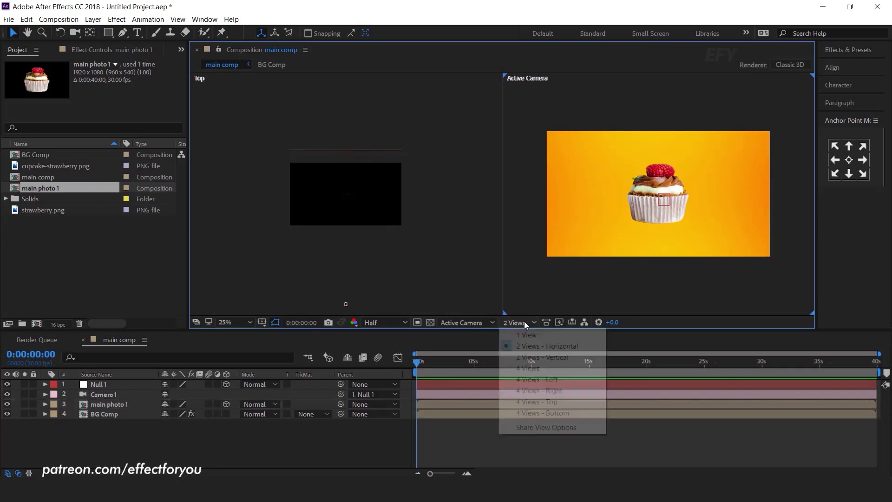
click(527, 334)
click(233, 318)
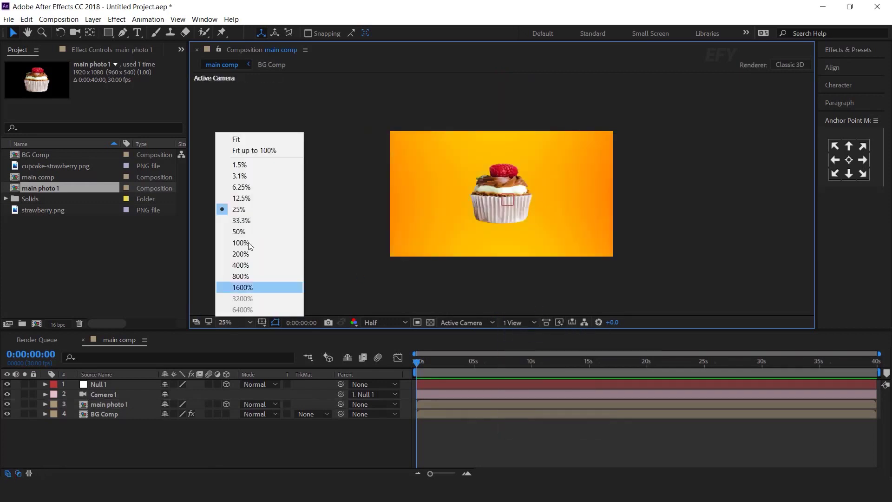
click(238, 138)
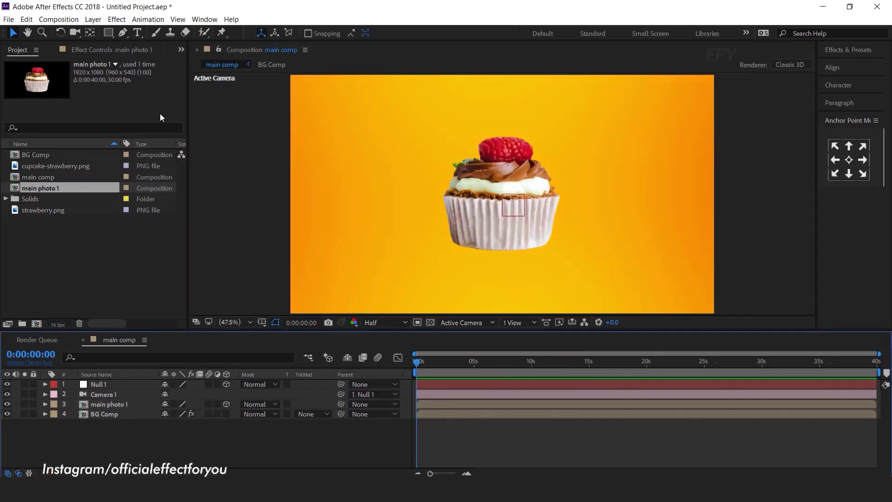
Draw a thin, wide dark ellipse across the cupcake's base as a new shape layer and centre its anchor point
drag(108, 35, 111, 37)
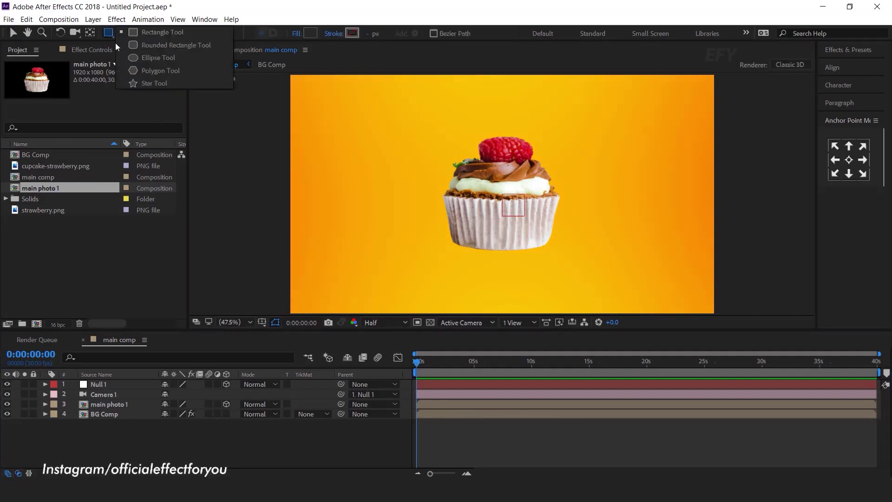
drag(167, 57, 166, 58)
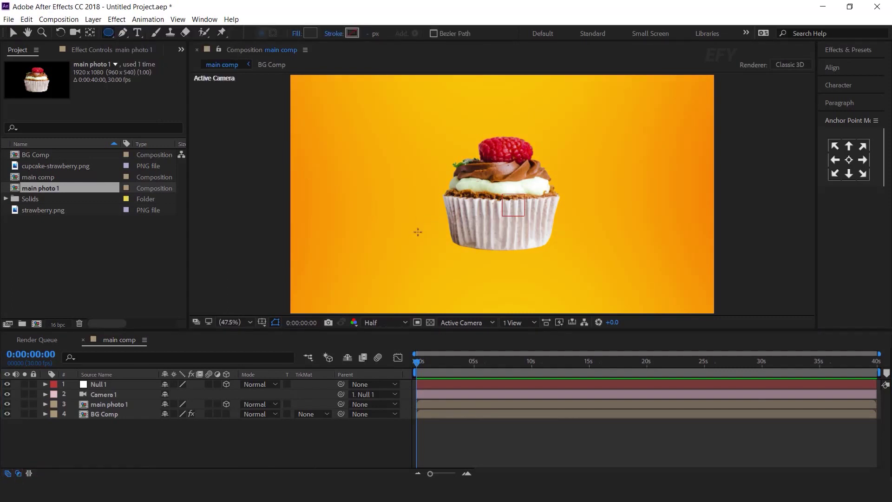
drag(400, 239, 611, 254)
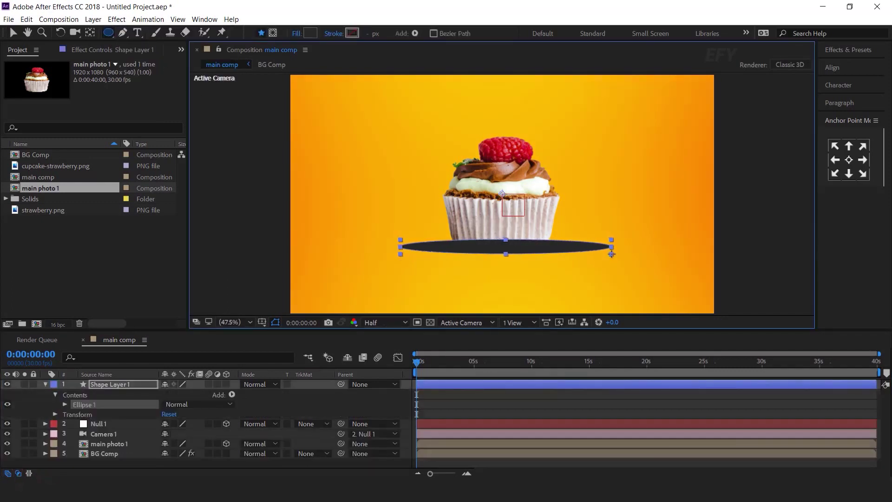
click(849, 161)
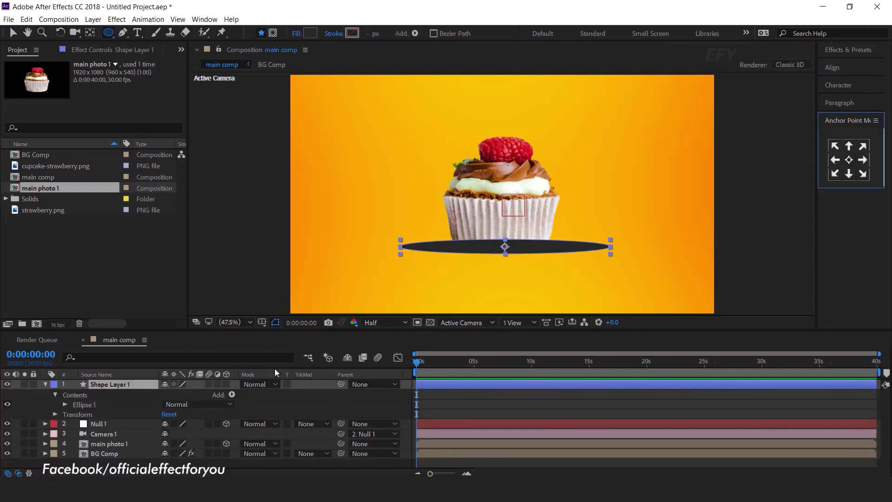
Make the ellipse shape layer 3D and move it down the layer stack to directly above main photo 1
click(226, 384)
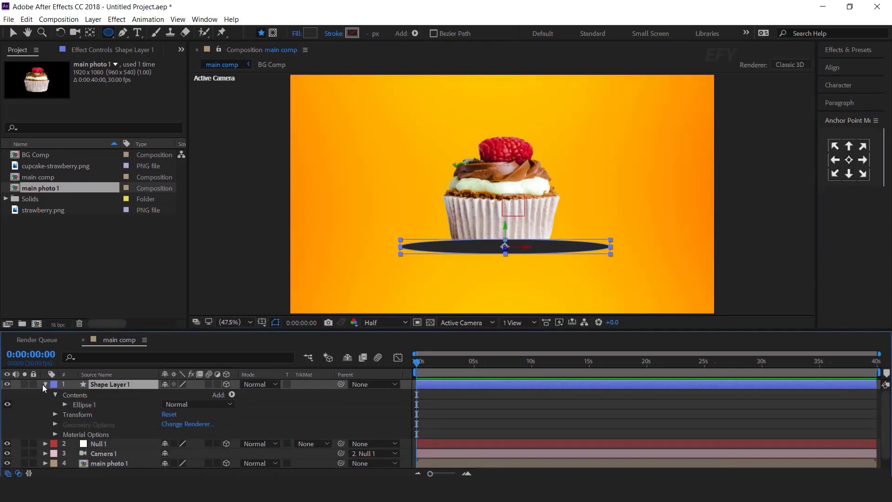
click(44, 385)
key(v)
key(ctrl+bracketleft)
key(ctrl+bracketleft)
With two horizontal views showing, push Shape Layer 1 back to main photo 1's depth, then widen and align the ellipse under the cupcake
click(526, 326)
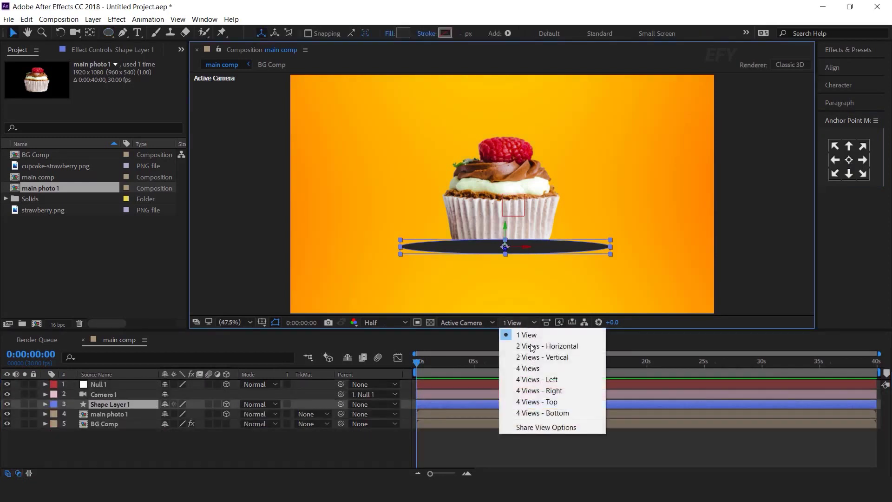
click(539, 347)
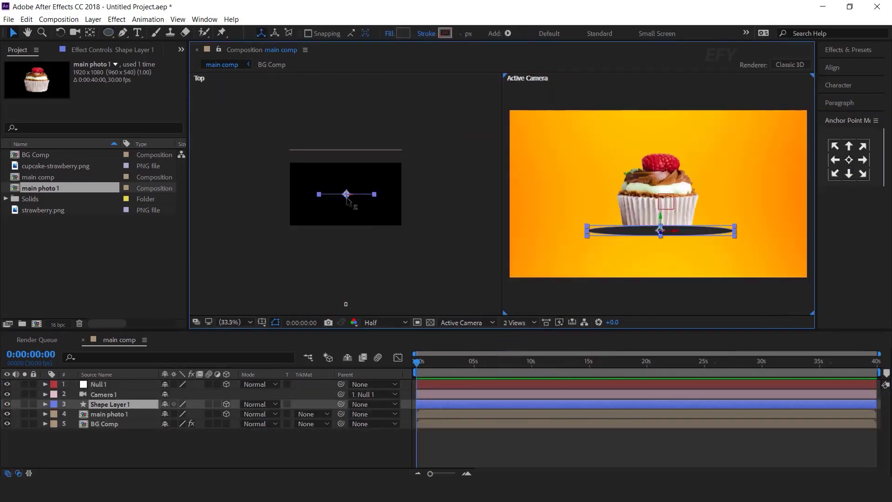
drag(346, 197, 343, 156)
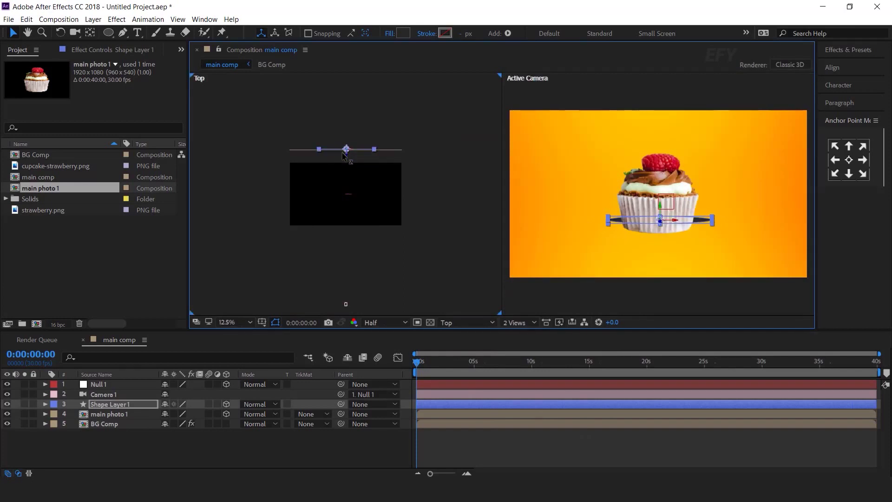
scroll(660, 204, up, 3)
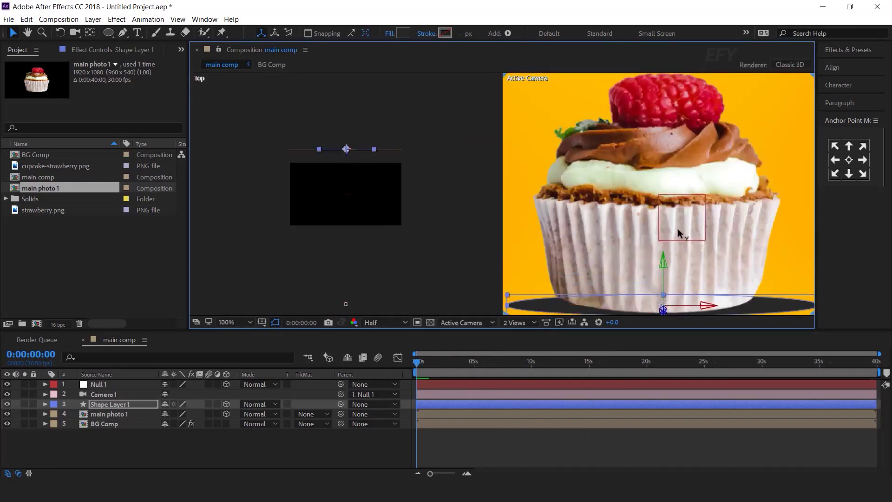
scroll(677, 228, down, 2)
drag(756, 249, 758, 250)
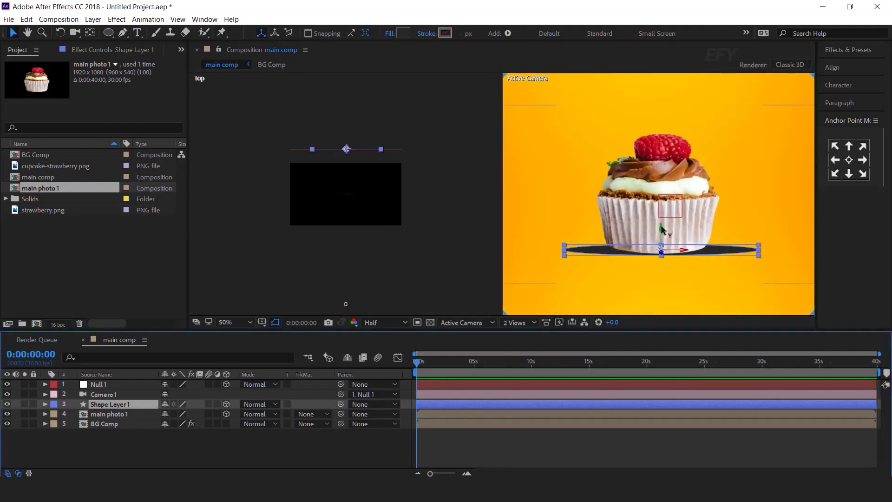
drag(661, 227, 661, 228)
Apply the Fast Box Blur effect to Shape Layer 1
click(107, 404)
key(ctrl+space)
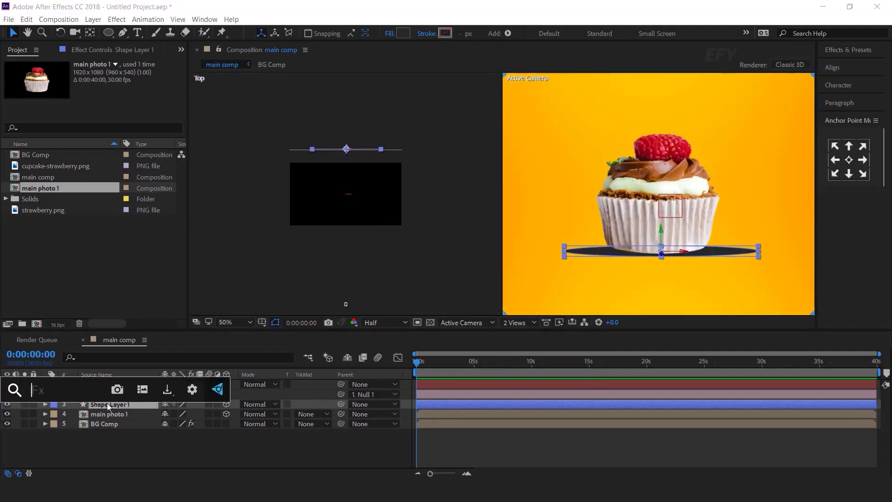
text(fast)
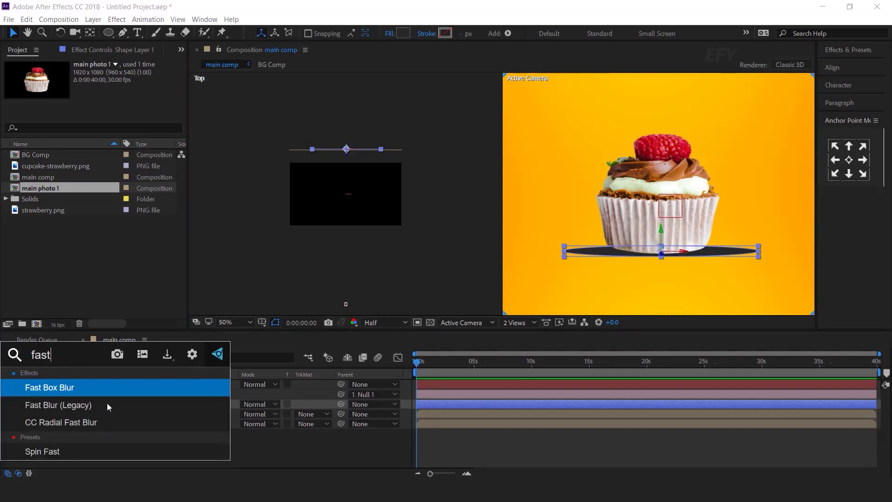
key(Return)
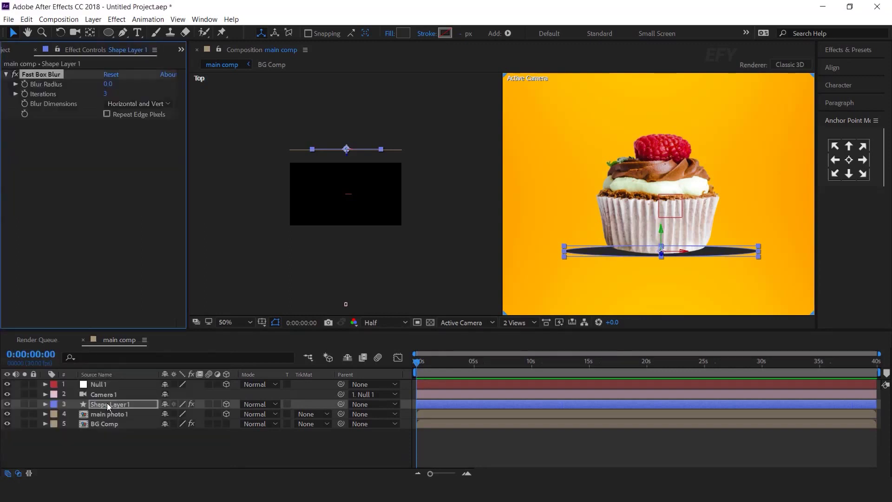
Set Shape Layer 1's blur radius to 10 and its opacity to 30%
key(t)
click(107, 84)
text(16)
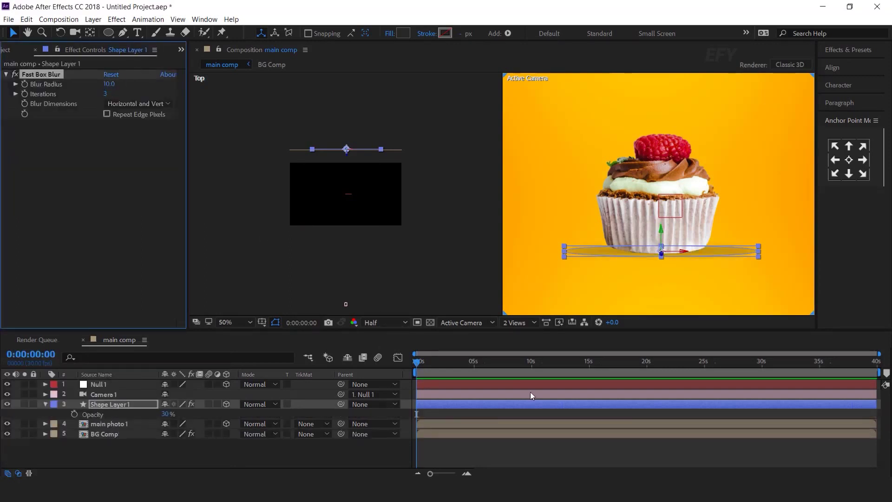
click(175, 400)
key(F2)
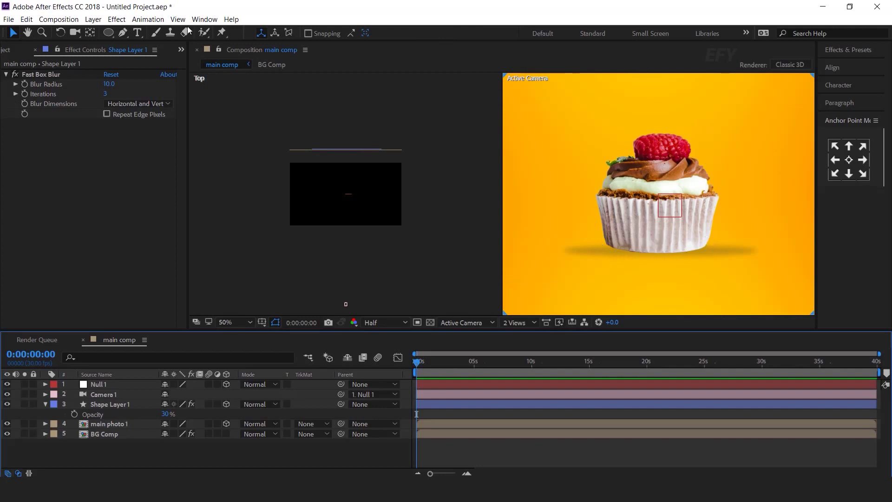
Draw a second, narrower ellipse at the cupcake's base as a 3D shape layer with a centred anchor point
click(108, 33)
scroll(671, 262, up, 2)
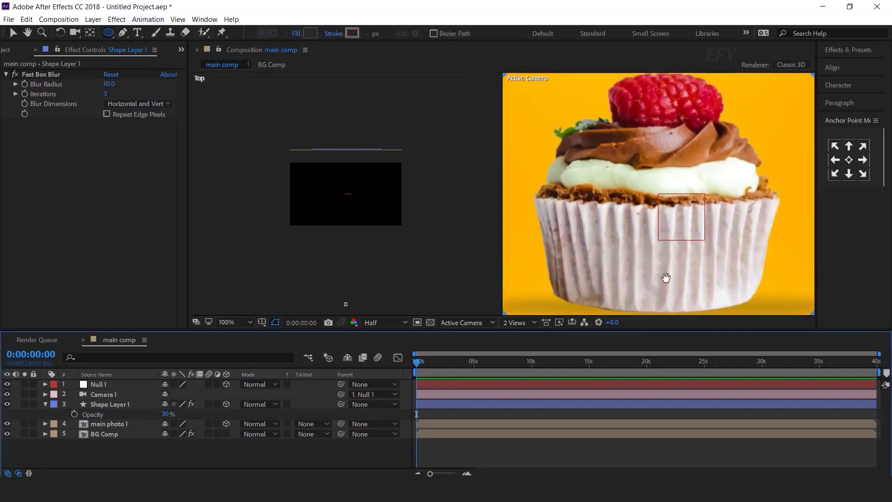
drag(530, 207, 758, 238)
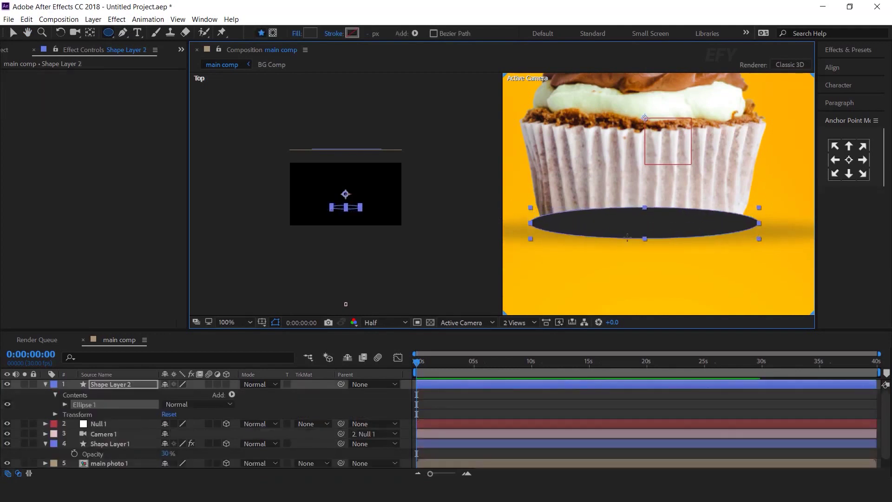
click(849, 159)
click(226, 384)
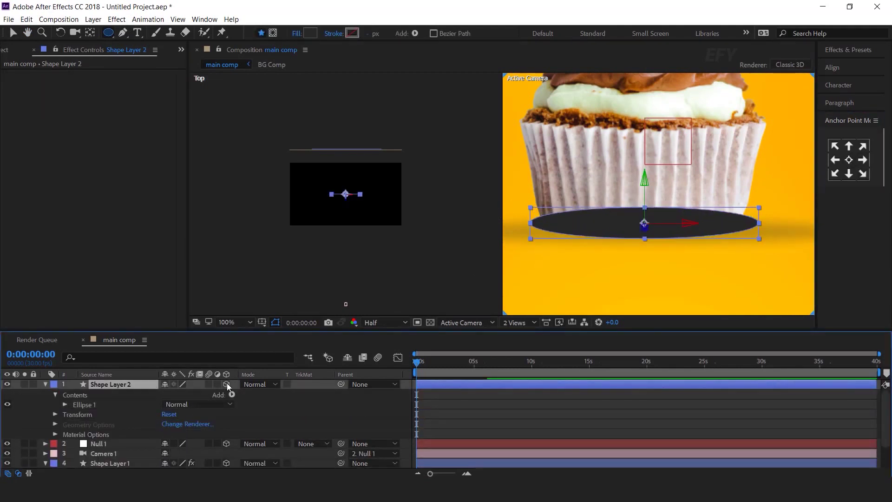
Push Shape Layer 2 back in Z to just in front of the cupcake, then reposition and stretch the ellipse to hug the cupcake's base
click(12, 34)
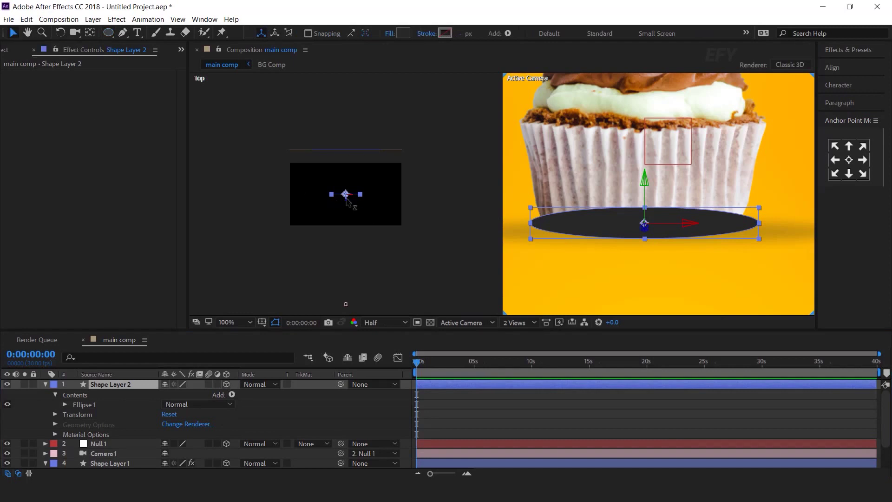
drag(346, 200, 345, 147)
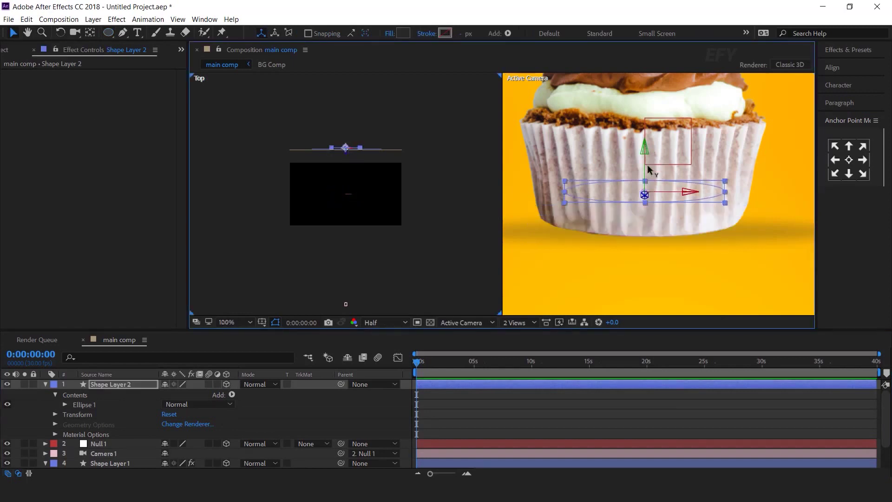
drag(647, 166, 649, 199)
drag(748, 231, 757, 230)
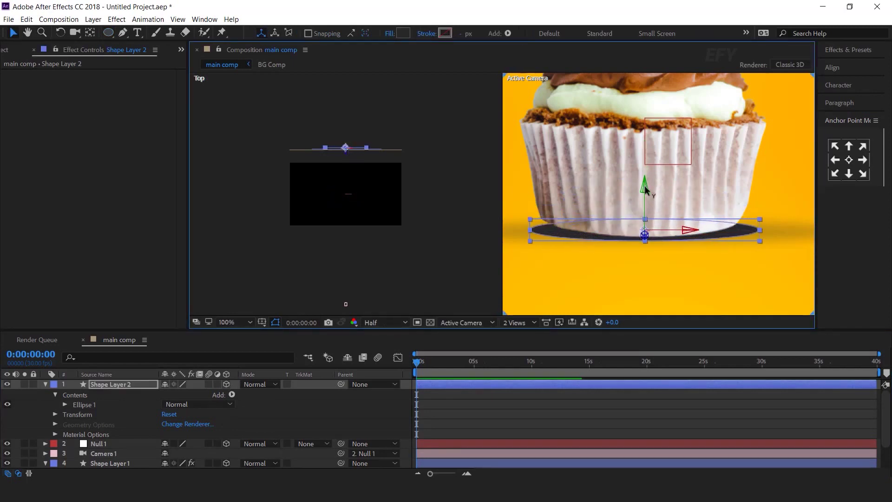
drag(645, 241, 645, 247)
drag(644, 182, 643, 174)
drag(758, 225, 758, 224)
Apply Fast Box Blur to Shape Layer 2 with a blur radius of 8
click(105, 386)
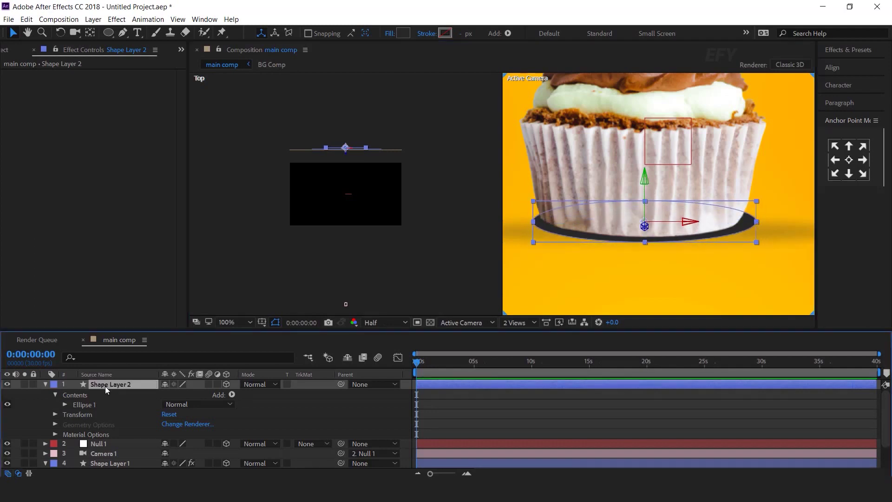
key(ctrl+space)
text(fast)
key(Return)
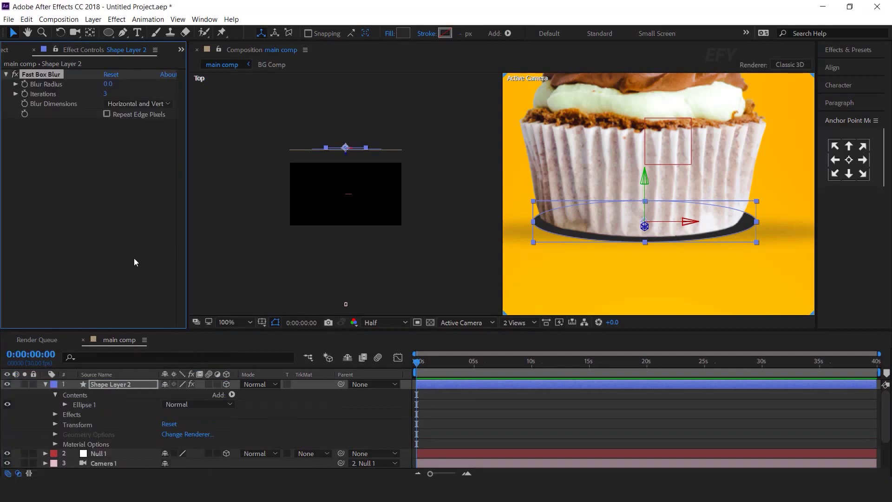
drag(108, 84, 115, 83)
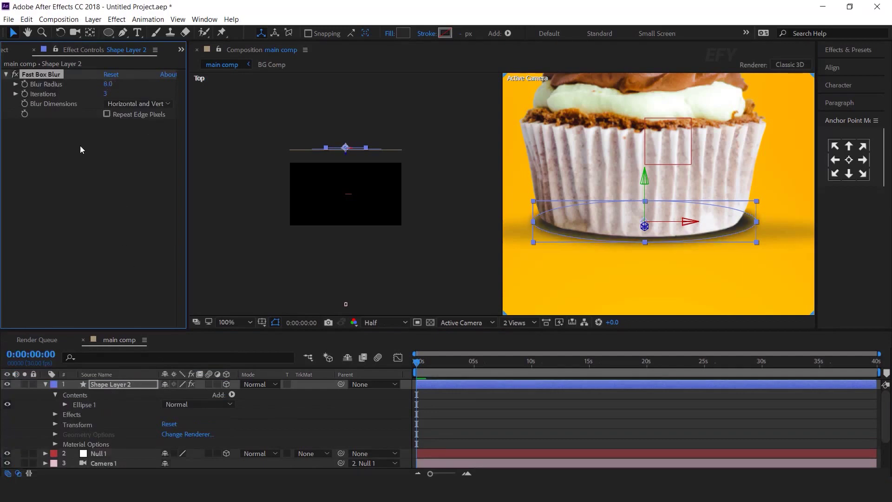
Set Shape Layer 2's opacity to 35%
key(t)
key(comma)
click(165, 394)
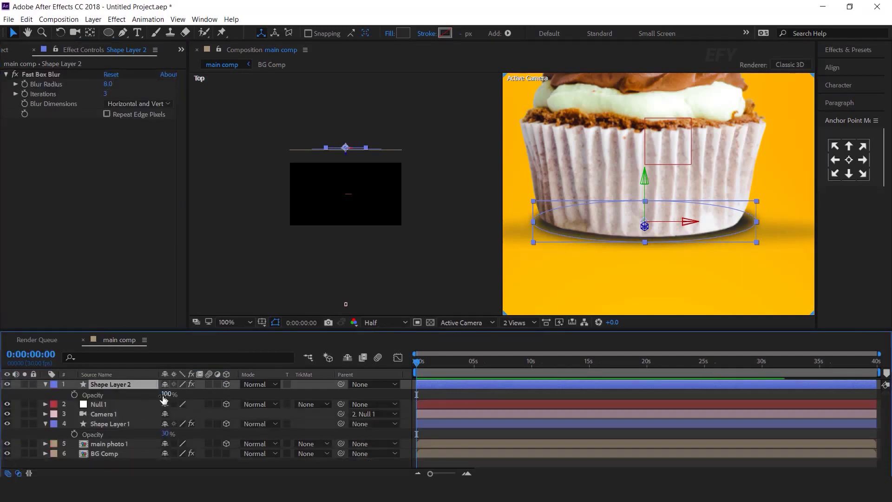
text(35)
key(Return)
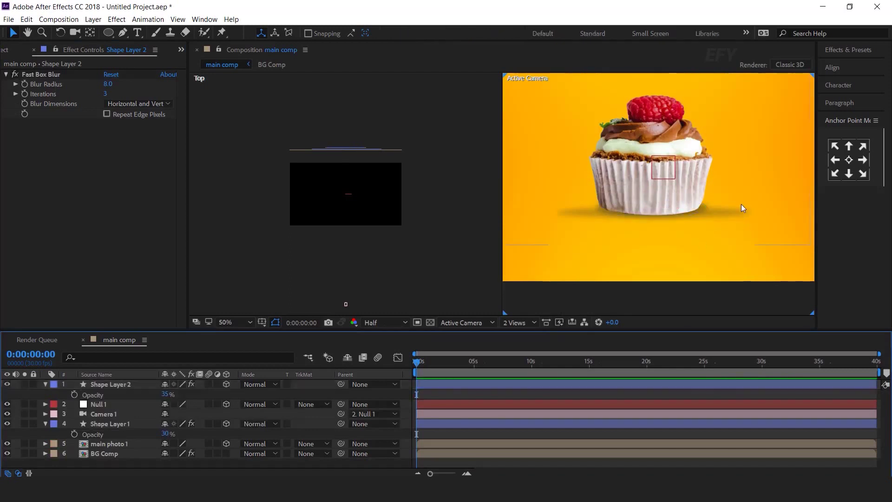
Enlarge the Shape Layer 1 ellipse around the cupcake's base and set its blur radius to 15
click(116, 416)
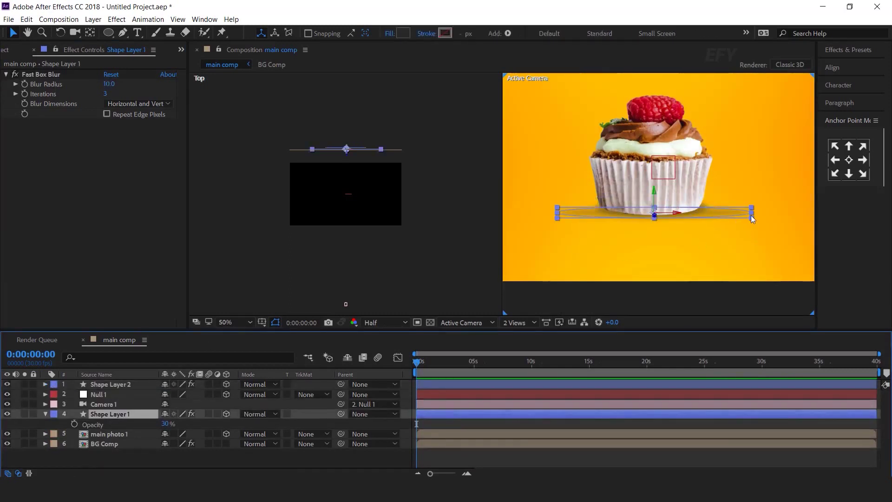
click(655, 221)
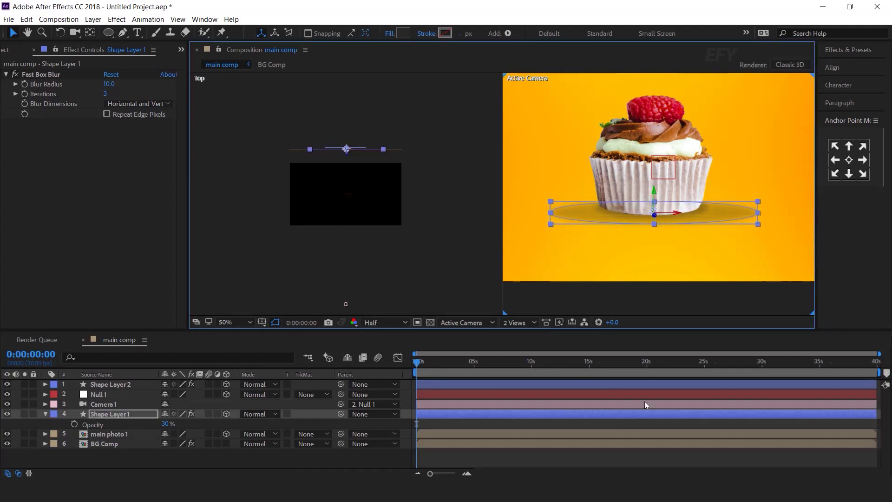
click(639, 426)
click(110, 414)
drag(109, 84, 111, 84)
click(497, 399)
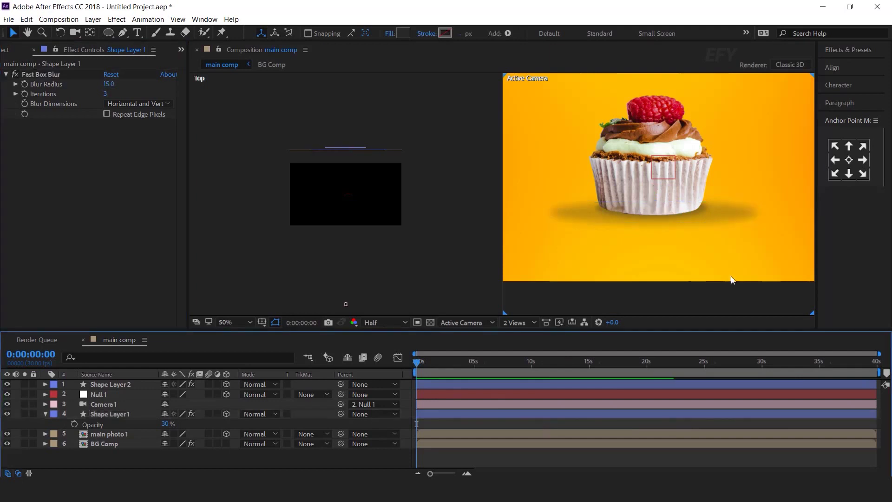
Switch the viewer back to a single view of the composition at 50% magnification
scroll(701, 293, down, 2)
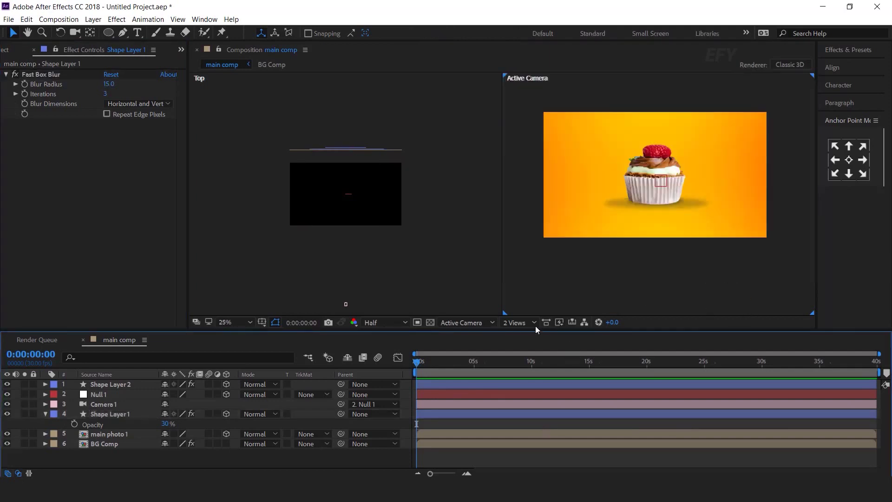
click(534, 322)
click(533, 333)
scroll(542, 159, up, 2)
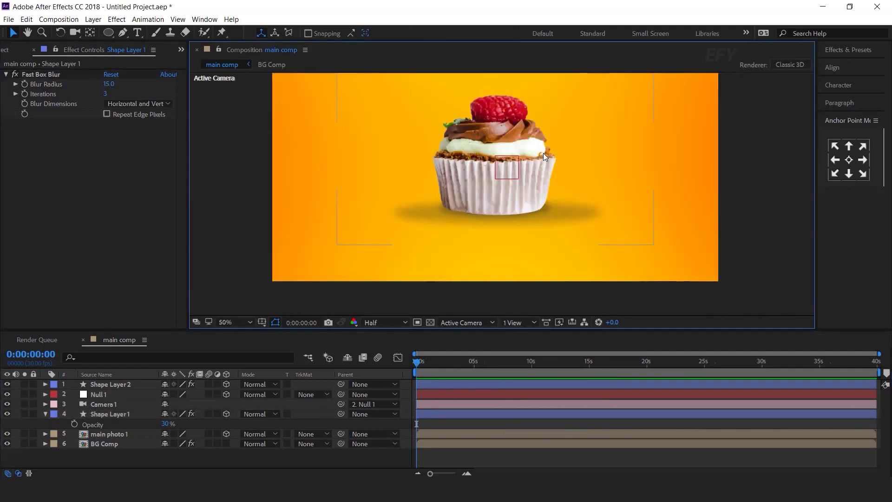
Add strawberry.png from the project files to main comp as the top layer
click(7, 51)
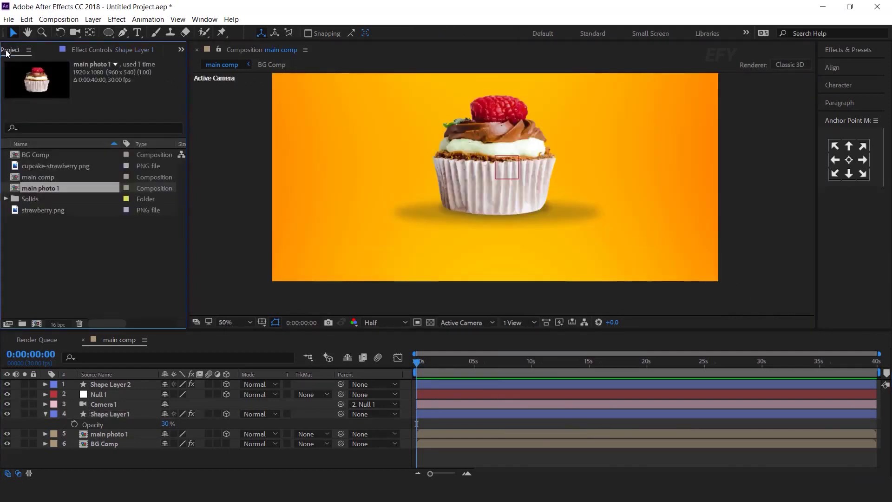
click(112, 268)
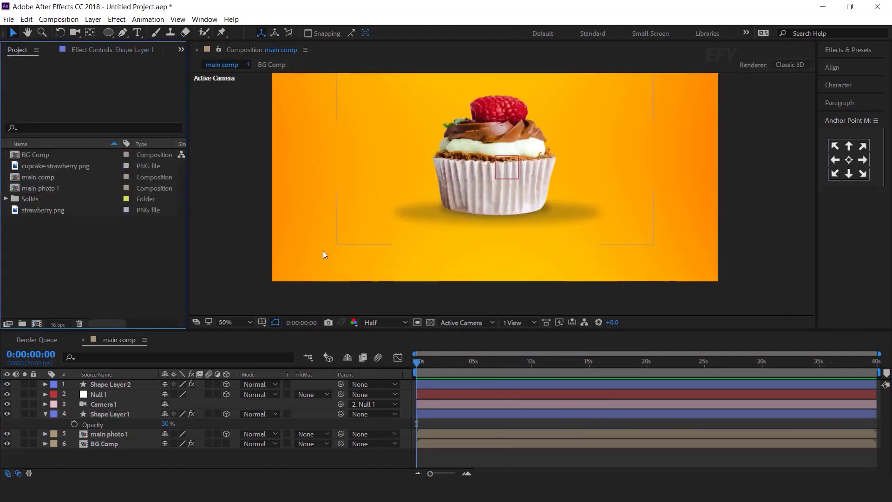
click(45, 413)
click(40, 211)
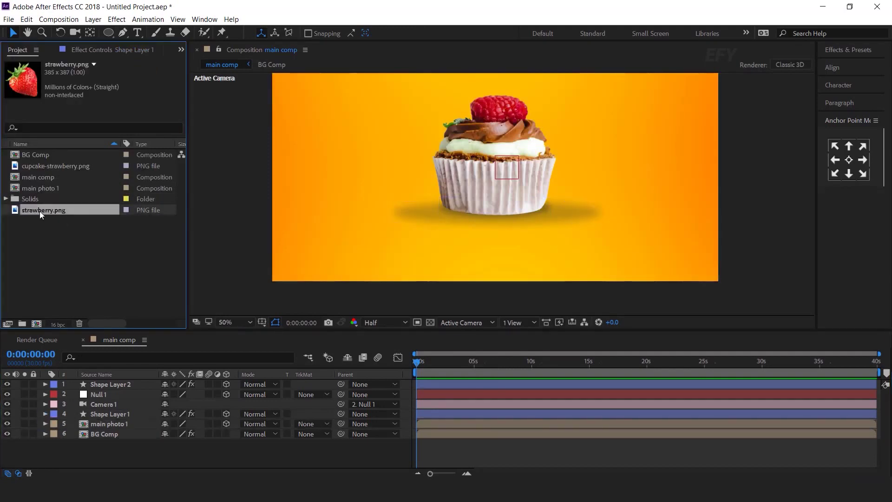
drag(18, 210, 116, 382)
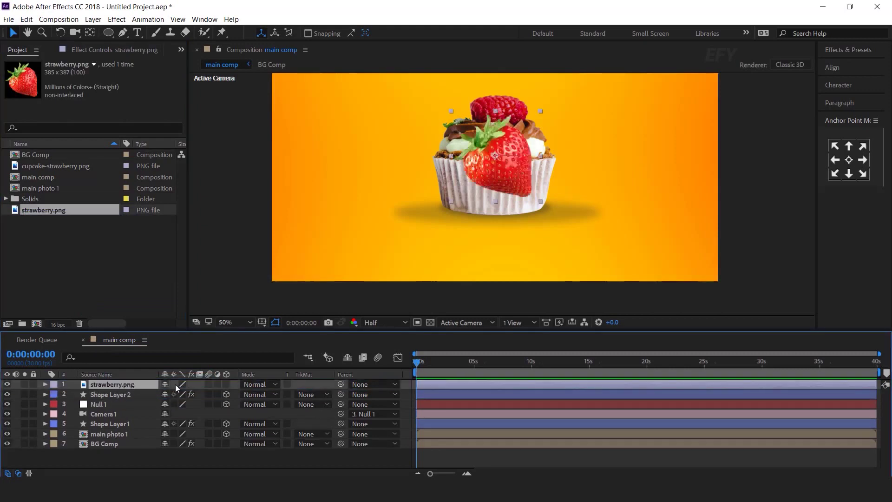
Make the strawberry layer 3D and move it beside the cupcake's left side
click(227, 384)
drag(512, 178, 354, 199)
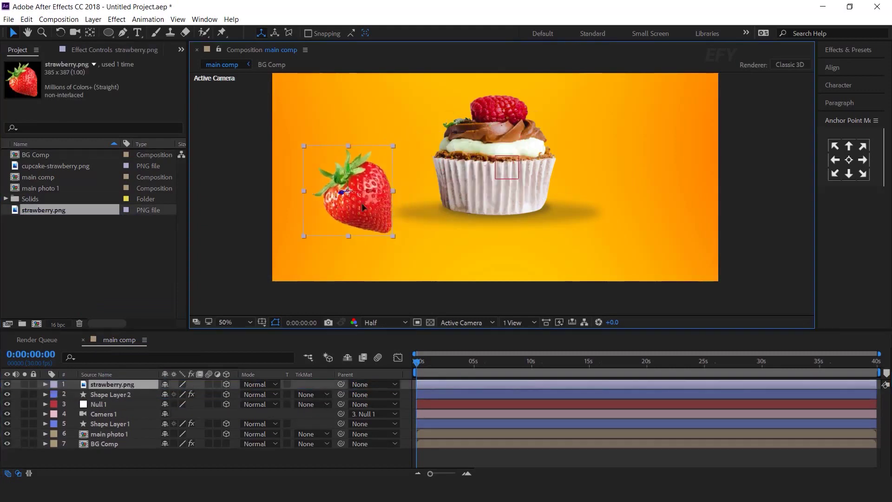
key(comma)
key(comma)
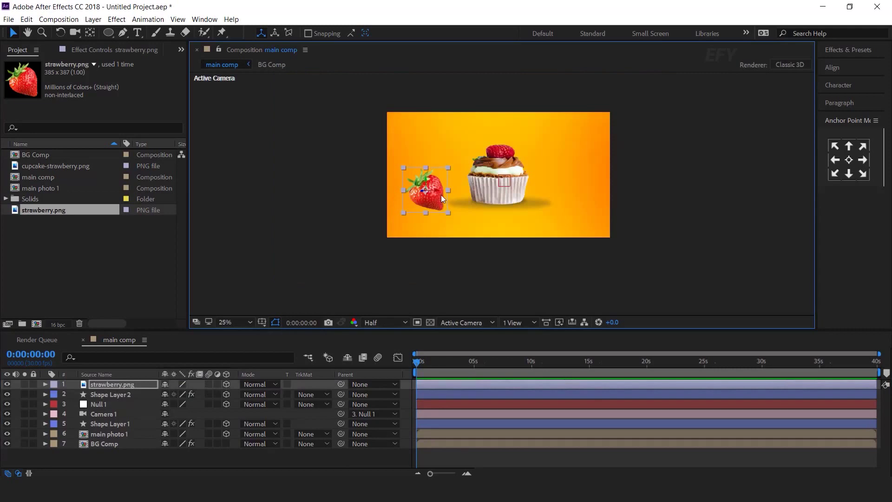
Duplicate the strawberry layer seven times and scatter the copies around the cupcake
click(136, 385)
key(ctrl+d)
key(ctrl+d)
key(ctrl+d)
key(ctrl+d)
key(ctrl+d)
key(ctrl+d)
key(ctrl+d)
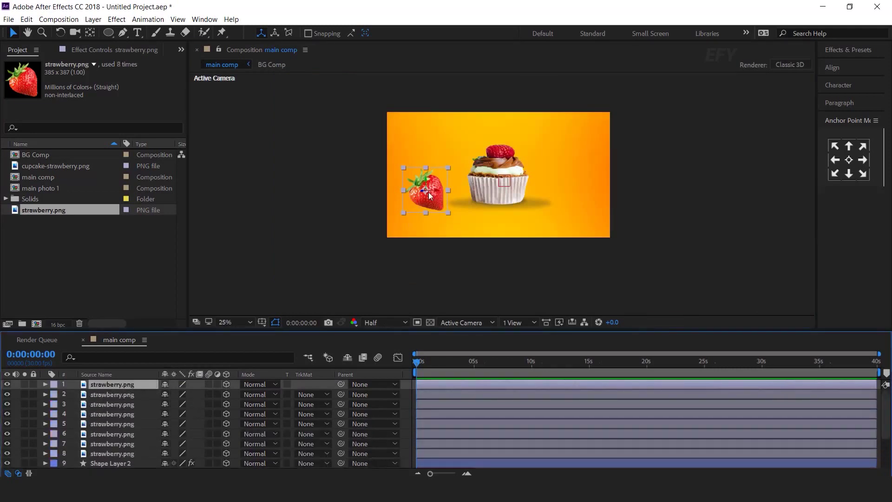
drag(432, 204, 542, 213)
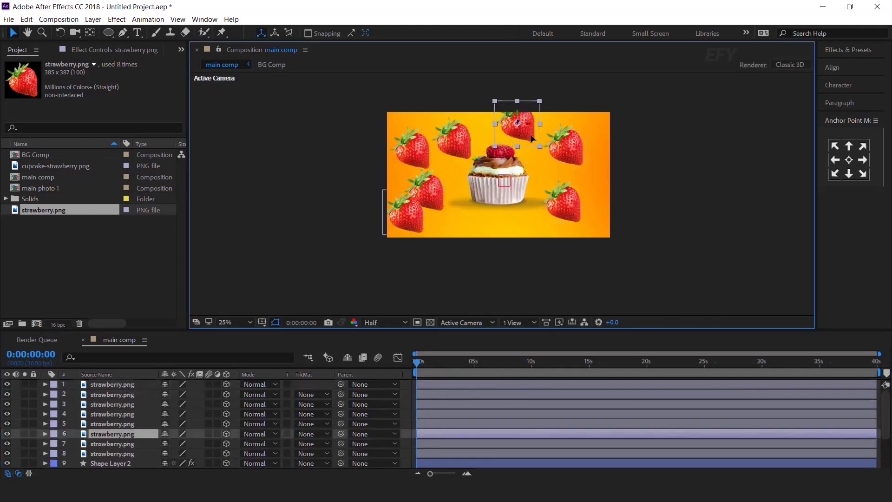
drag(440, 194, 466, 208)
In a horizontal two-view layout, push the strawberries back to different depths in the Top view and rearrange them around the cupcake
click(564, 145)
click(519, 322)
click(549, 347)
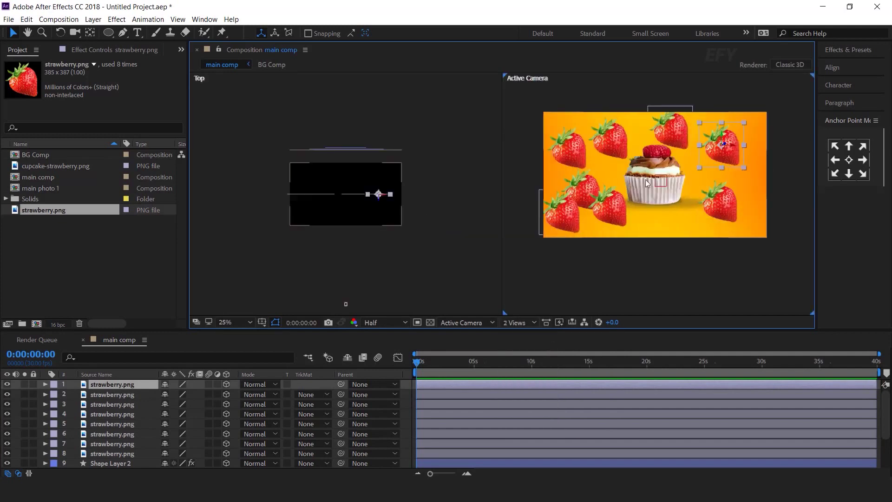
click(398, 199)
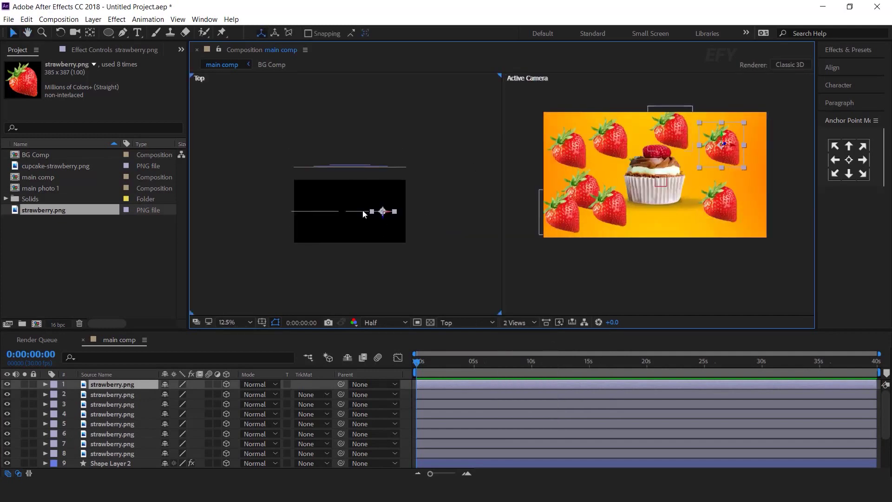
drag(405, 217, 418, 91)
click(584, 190)
drag(584, 190, 563, 227)
click(325, 212)
drag(318, 207, 295, 80)
Return the viewer to a single Active Camera view at 50% magnification
click(518, 324)
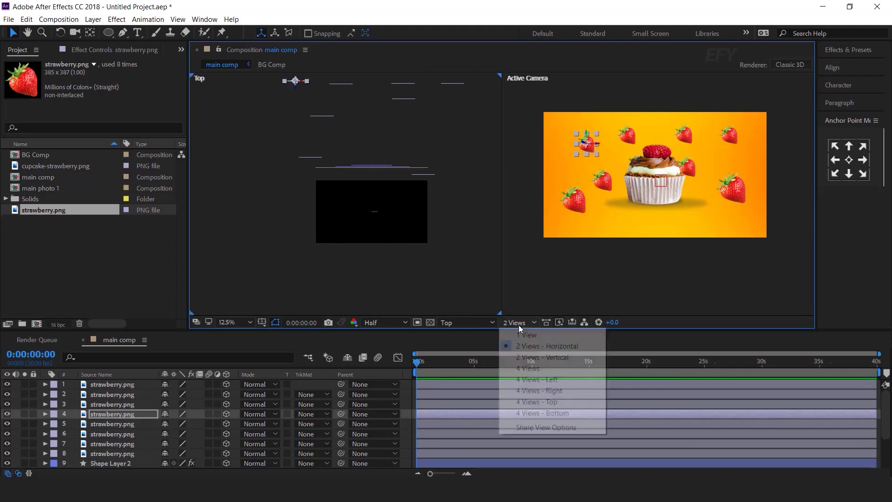
click(529, 336)
key(period)
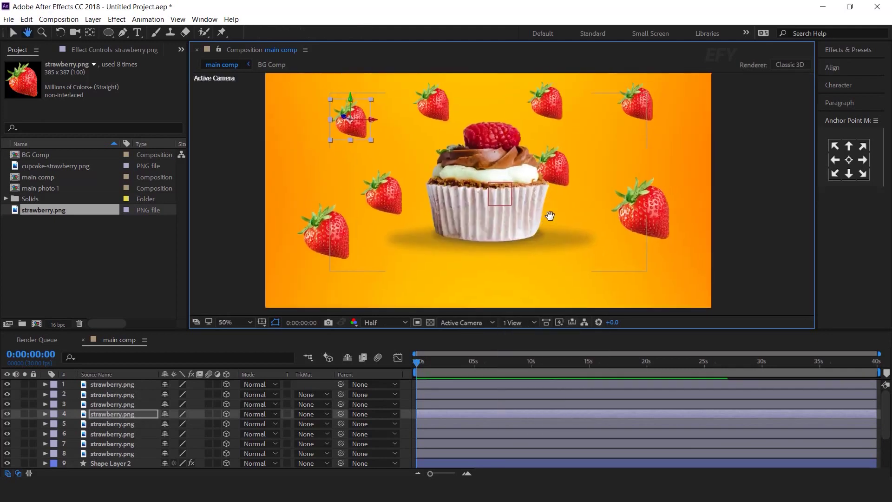
Set the topmost strawberry layer's Z orientation to 286° and place it at 3043.3, -488.9, 4063.0
click(105, 385)
key(r)
drag(192, 394, 166, 393)
key(shift+p)
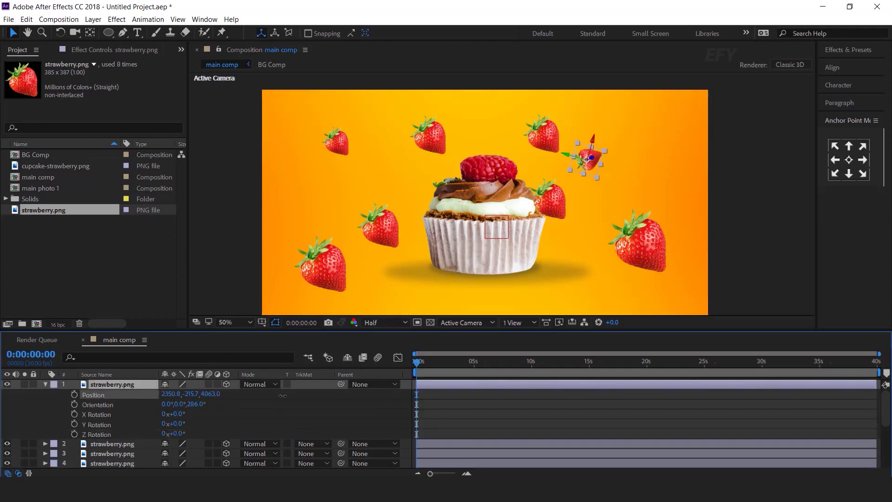
drag(640, 139, 544, 141)
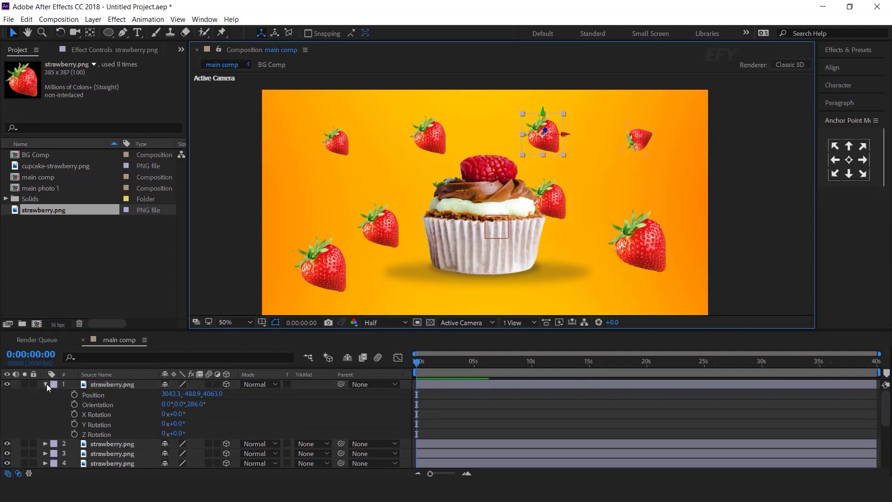
Set the large right strawberry's Z orientation to 87° and turn the remaining strawberries to varied angles
click(114, 443)
key(p)
key(shift+r)
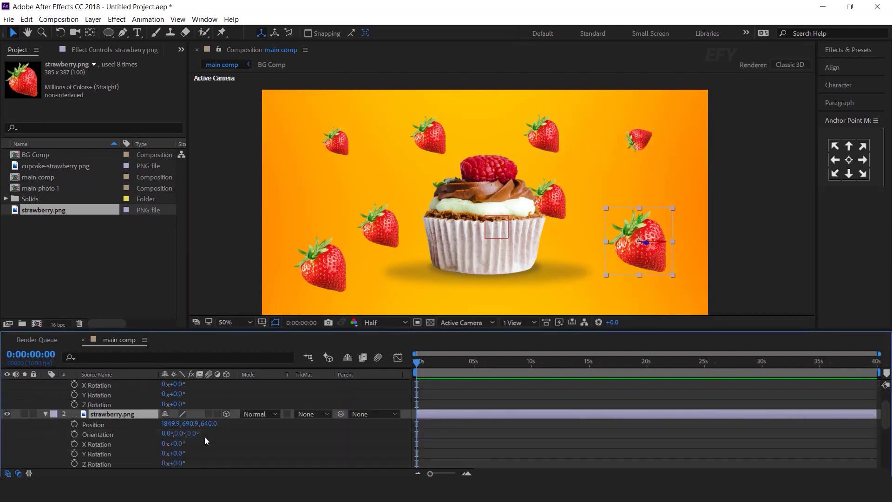
mouse_move(194, 433)
mouse_down()
mouse_move(234, 433)
mouse_move(202, 424)
mouse_up()
click(641, 249)
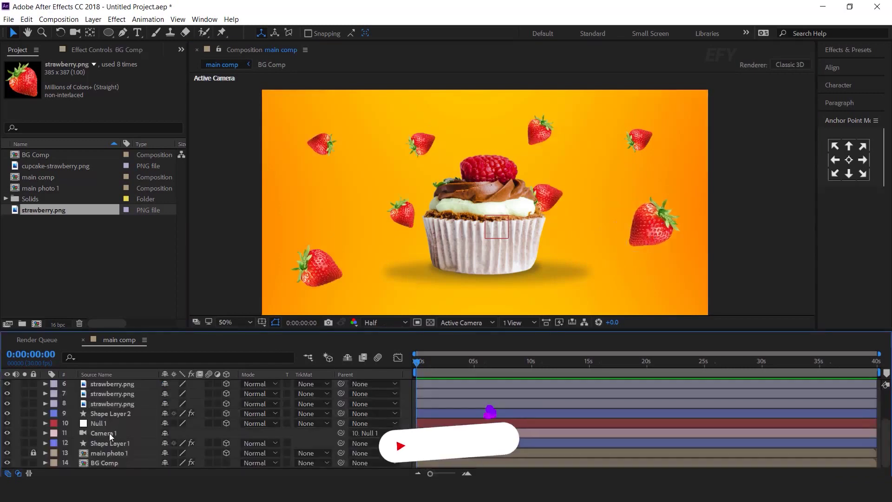
Bring the Null 1 and Camera 1 layers to the front of the layer stack
click(111, 434)
shift+click(99, 423)
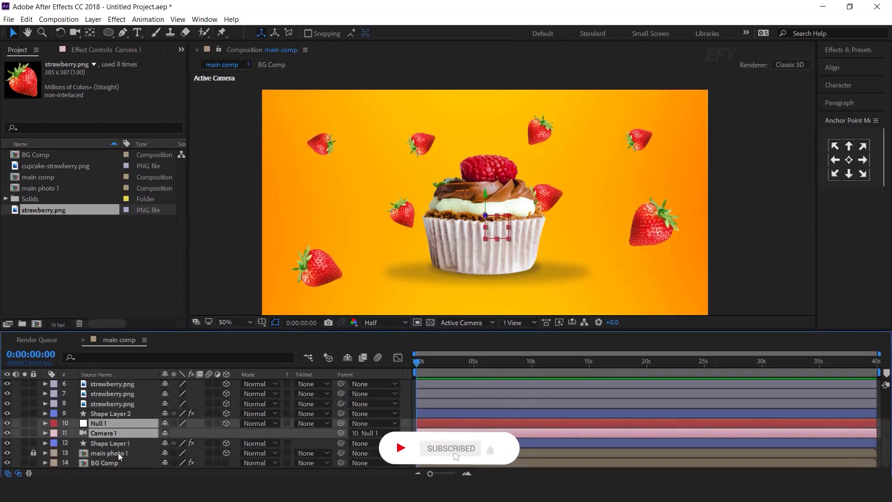
key(ctrl+shift+bracketright)
click(107, 403)
Turn on Depth of Field in Camera 1's camera options
click(108, 397)
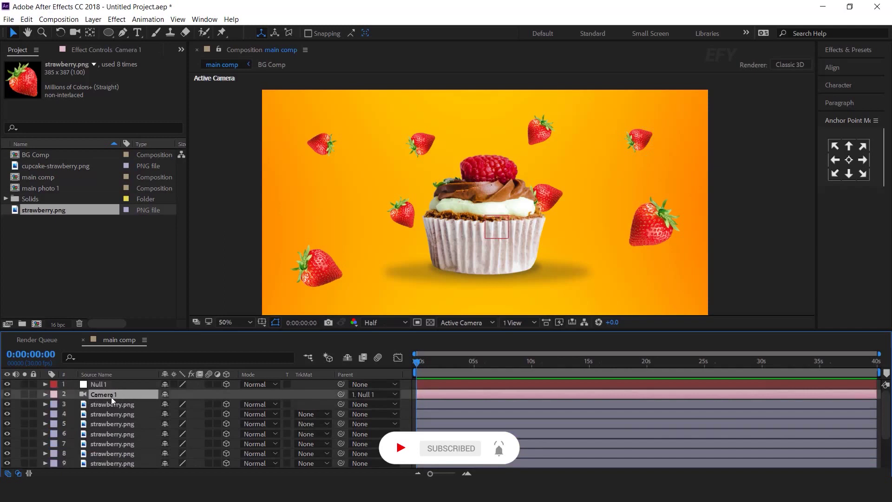
click(45, 394)
click(54, 414)
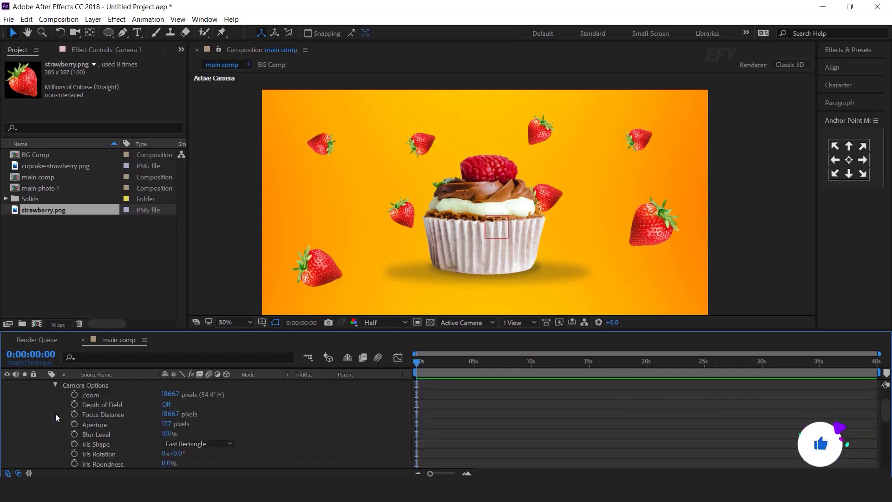
click(116, 404)
click(165, 404)
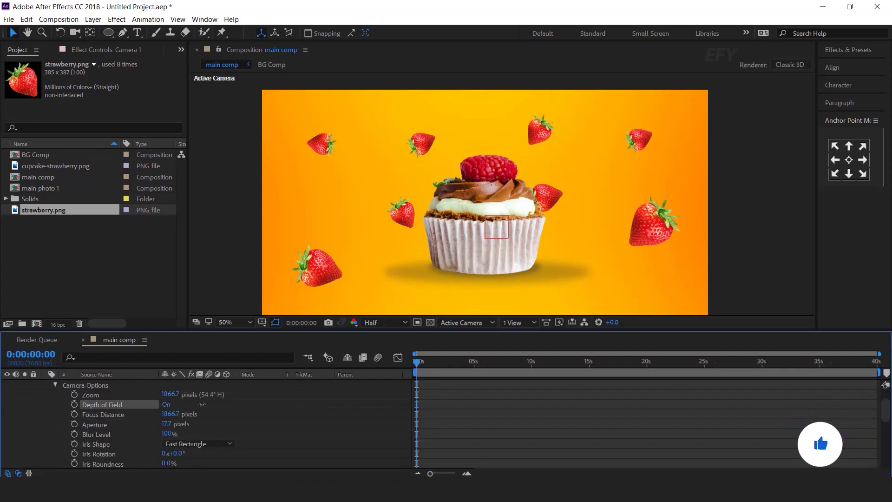
Set Camera 1's blur level to 200% and its aperture to 200 pixels
click(95, 436)
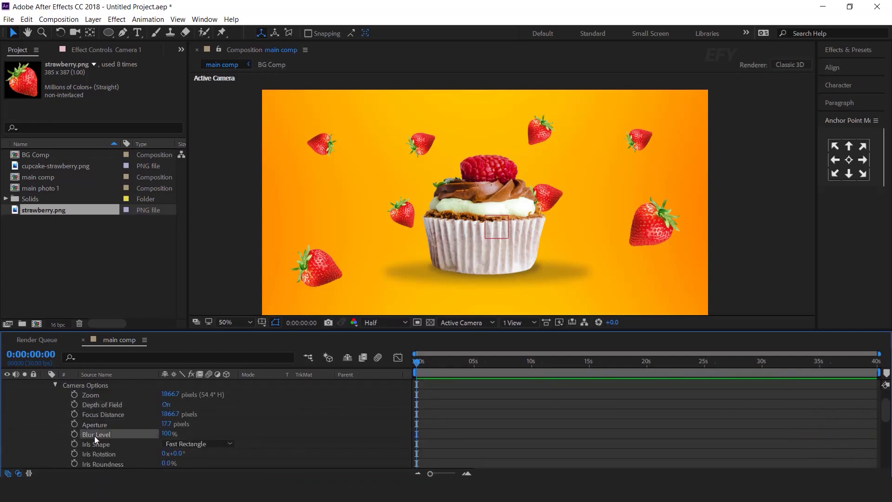
click(166, 434)
drag(168, 424, 177, 435)
key(Return)
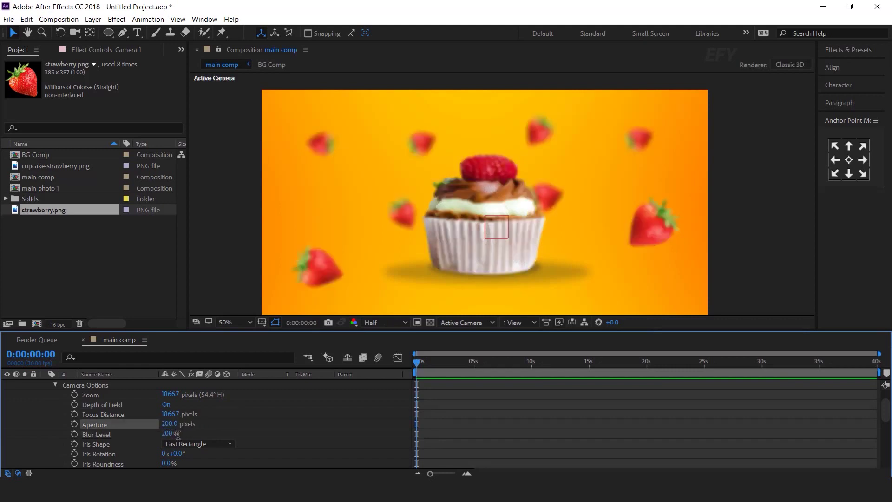
Set Camera 1's focus distance to 2642.7 pixels to bring the cupcake into focus
click(106, 414)
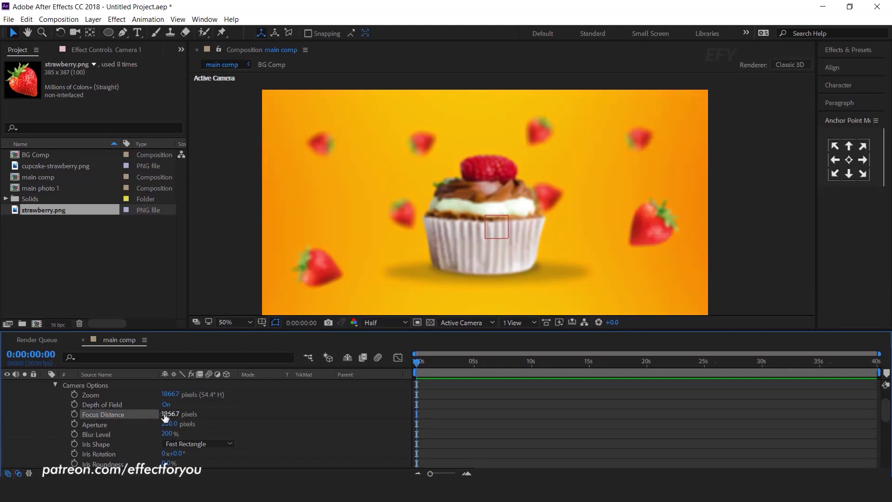
drag(172, 417, 719, 244)
drag(660, 247, 656, 242)
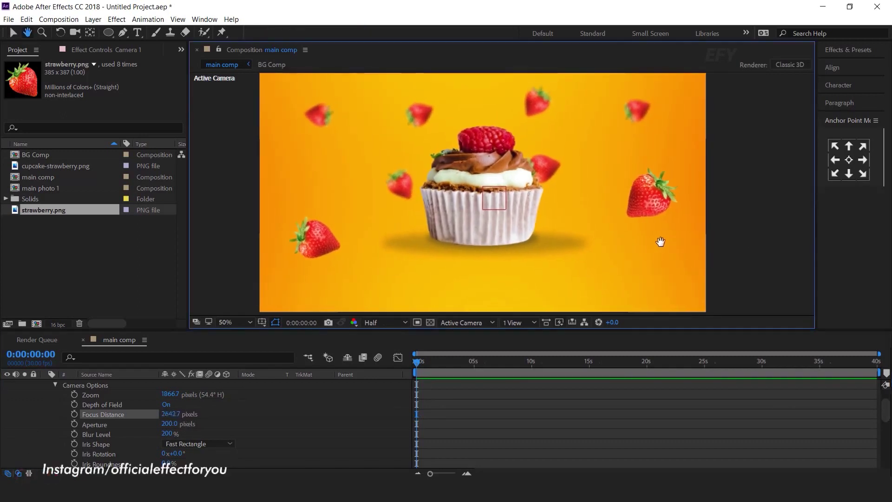
Lower the large right strawberry and spread the small blurred background strawberries more evenly around the cupcake
click(664, 200)
drag(664, 201, 662, 221)
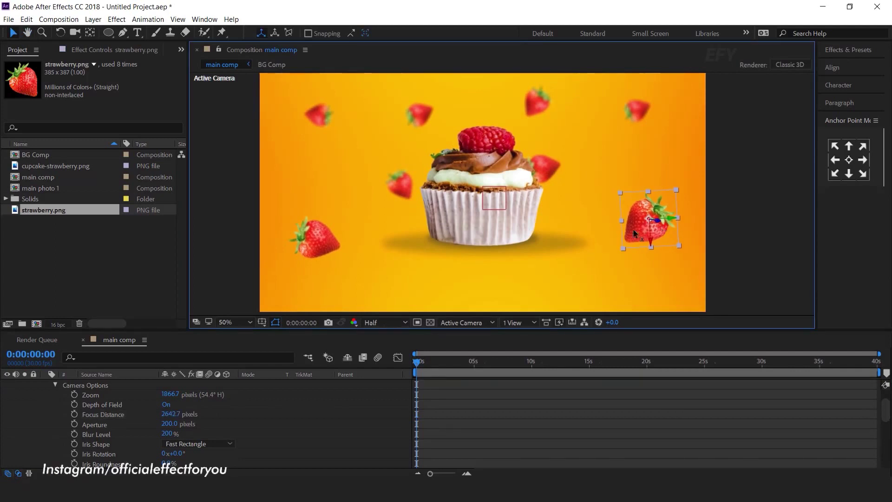
click(324, 246)
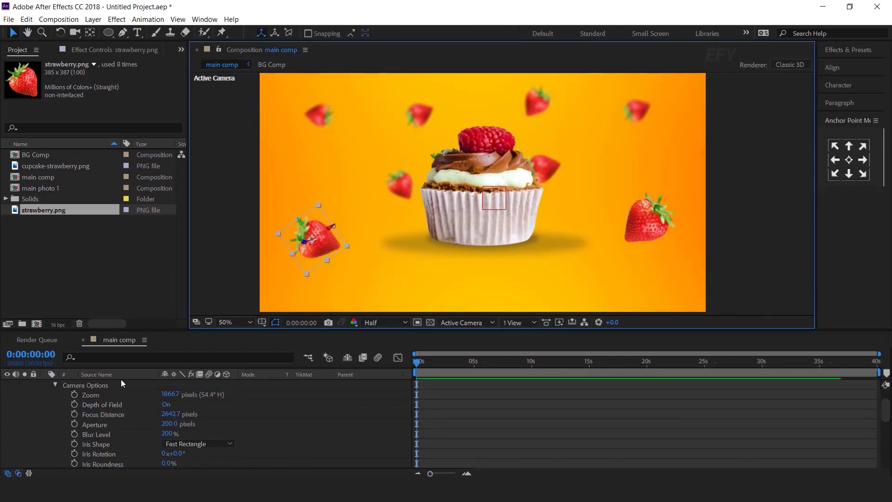
click(421, 115)
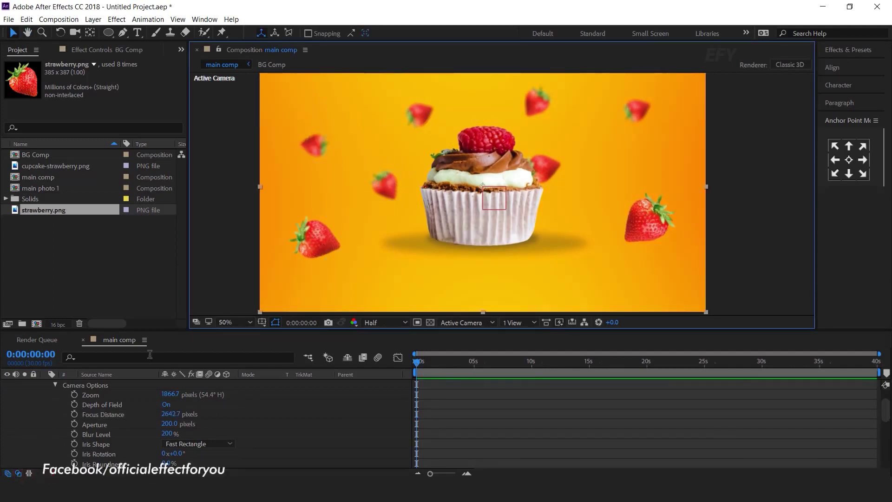
key(ctrl+grave)
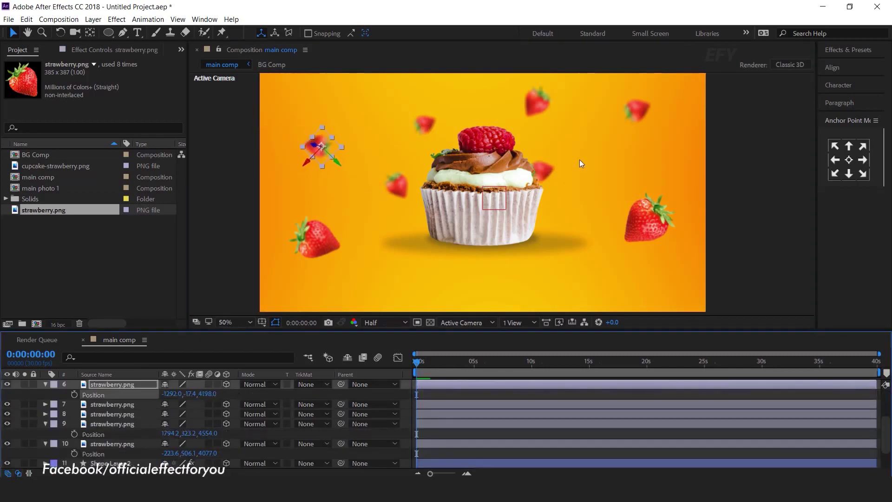
drag(636, 109, 640, 139)
drag(538, 100, 569, 104)
Bring the large right strawberry closer to the camera and shift it slightly up and inward
click(656, 229)
scroll(209, 423, up, 5)
mouse_move(209, 423)
mouse_down()
mouse_move(237, 427)
mouse_move(218, 426)
mouse_up()
drag(670, 220, 648, 213)
Scale the large left strawberry to 82% and nudge it slightly away from the cupcake
click(320, 239)
scroll(110, 413, down, 3)
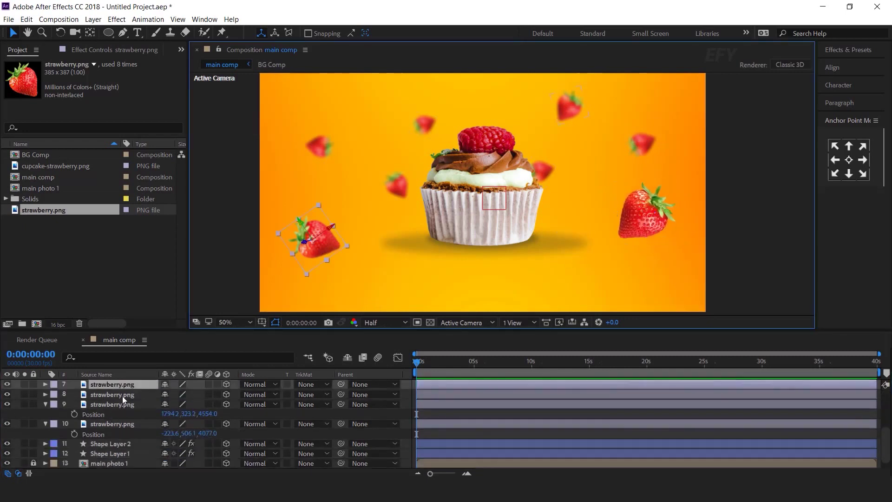
scroll(118, 397, up, 1)
drag(206, 396, 161, 394)
drag(302, 256, 321, 250)
key(s)
key(ctrl+Down)
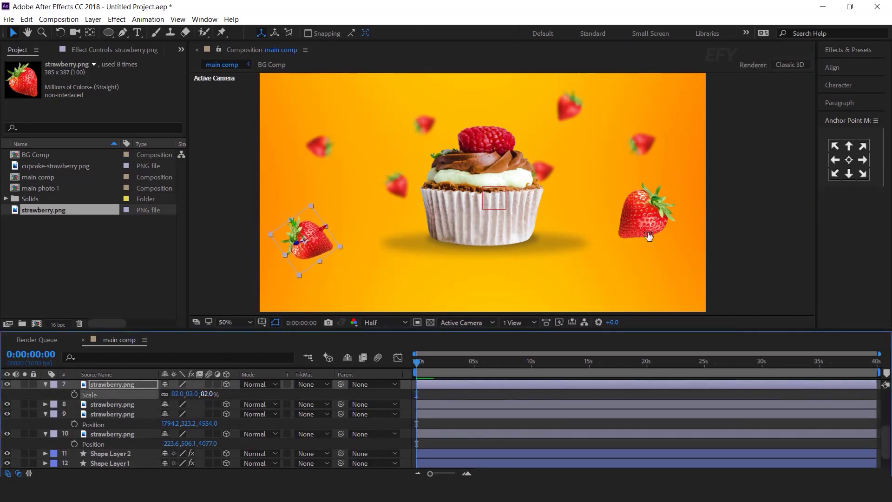
Scale the large right strawberry to 79% and move it slightly lower
scroll(164, 436, up, 3)
drag(211, 393, 200, 393)
drag(658, 219, 659, 236)
Move the large left strawberry slightly lower and collapse the open properties of the strawberry layers
key(ctrl+Down)
key(ctrl+Down)
key(ctrl+Down)
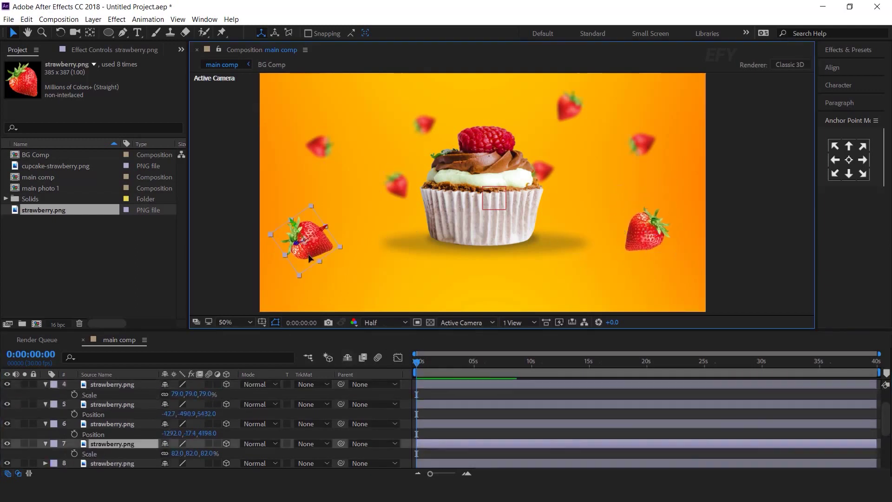
click(774, 249)
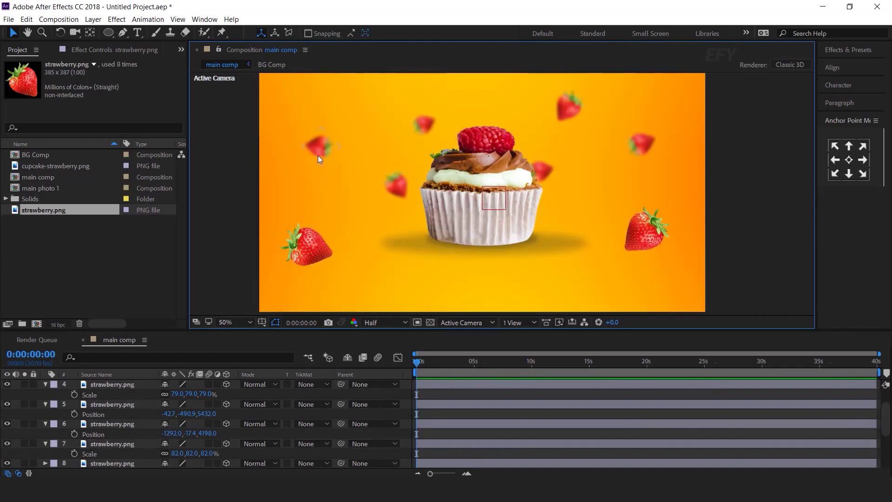
click(686, 394)
key(ctrl+grave)
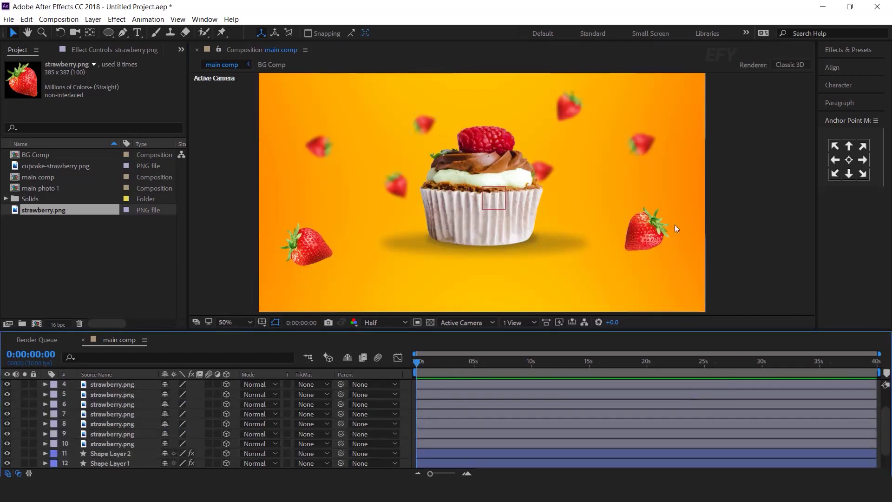
Add a Z Rotation keyframe at 0 seconds for the large right strawberry
click(654, 226)
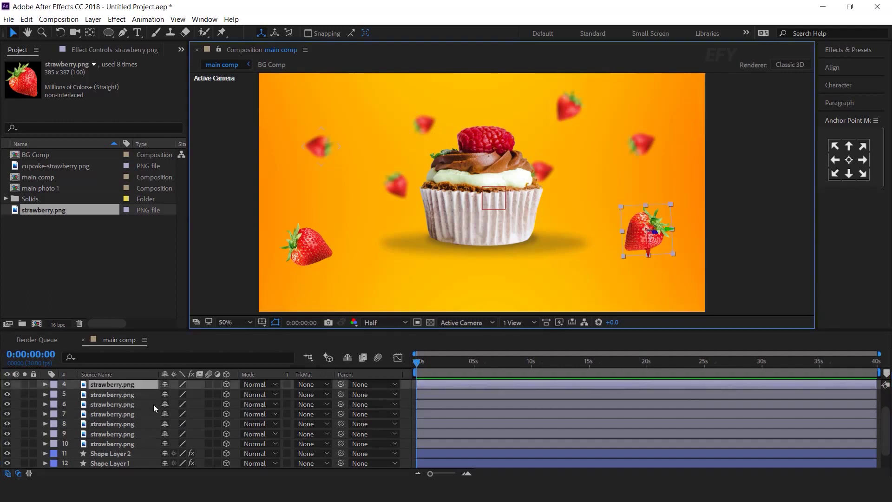
key(r)
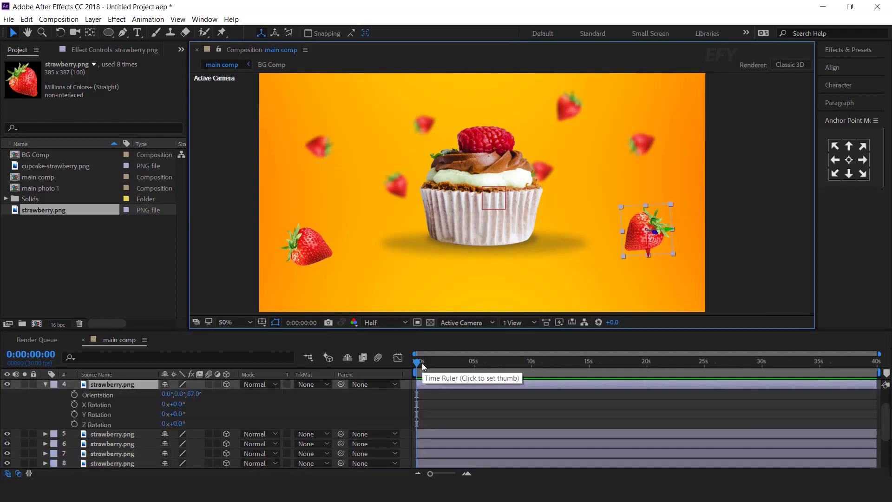
click(74, 424)
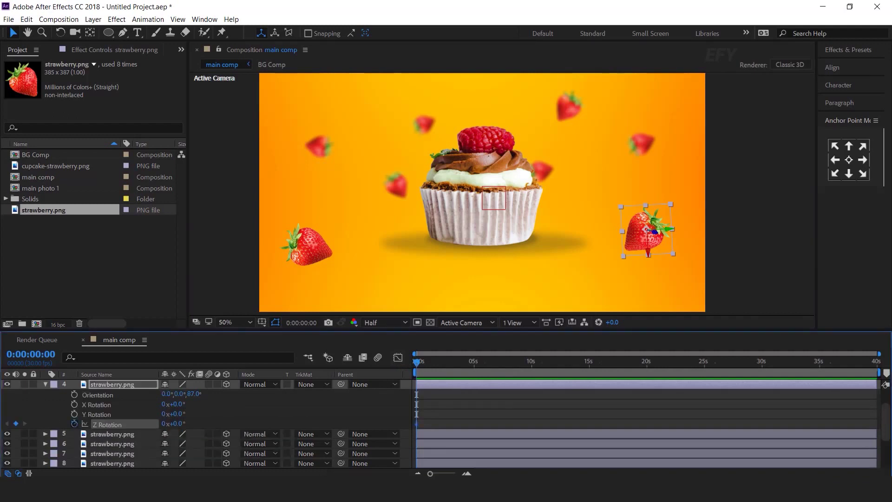
Keyframe the large right strawberry's Z Rotation to 40° at 5 seconds
click(470, 473)
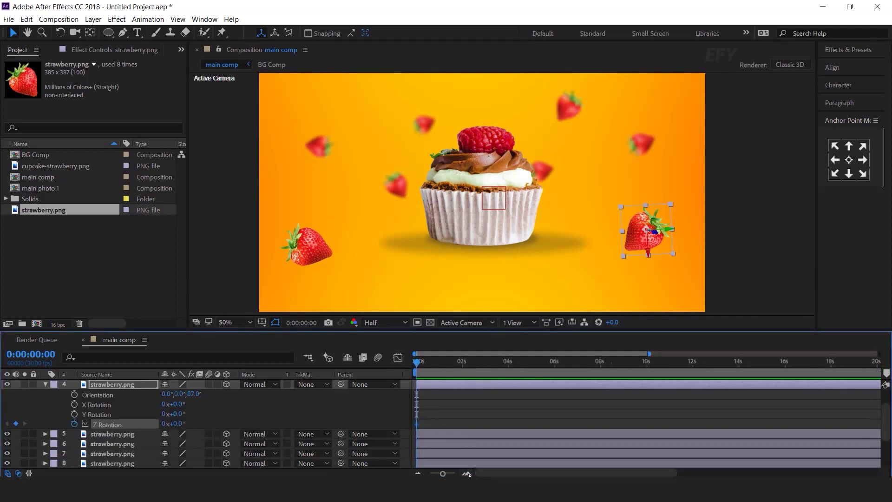
drag(522, 363, 553, 367)
click(467, 473)
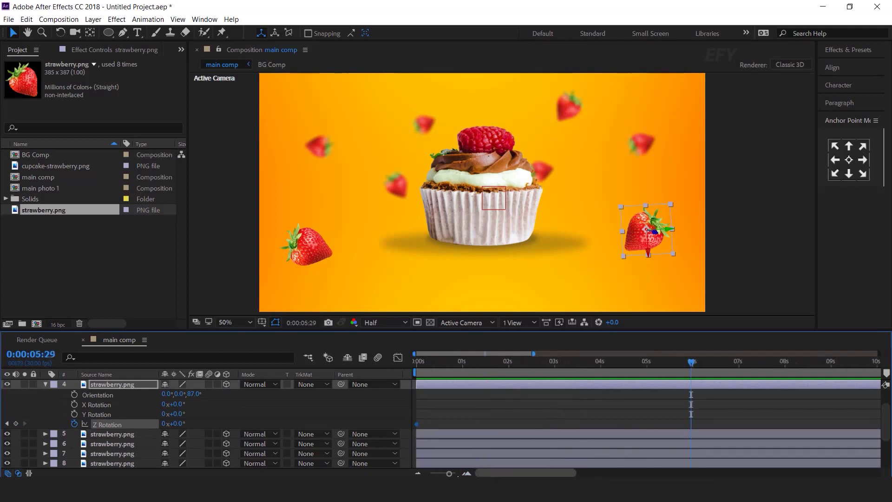
click(648, 365)
click(176, 423)
text(40)
key(Return)
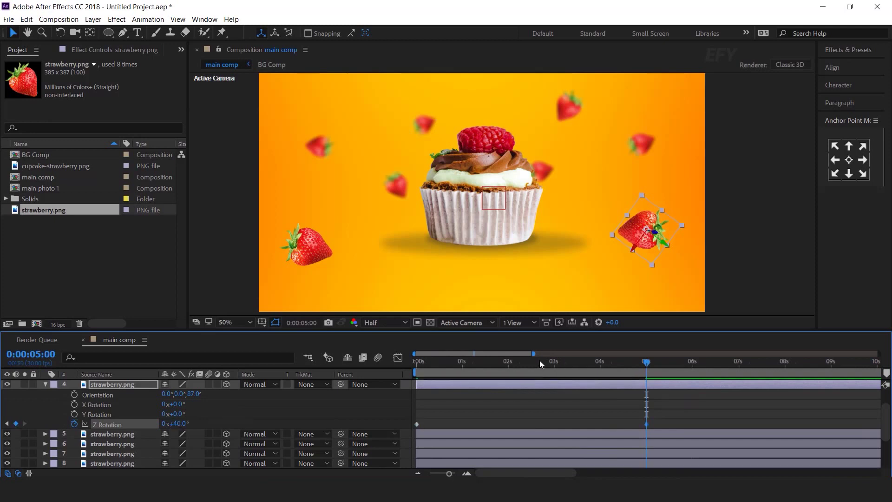
Keyframe the large left strawberry's Z Rotation from 0° at 0 seconds to a clockwise turn at 5 seconds
click(309, 243)
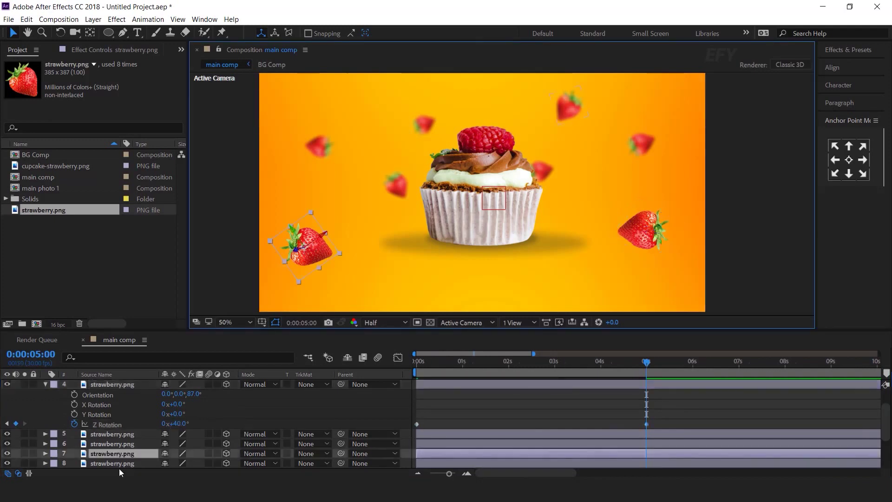
key(p)
key(r)
drag(437, 365, 331, 367)
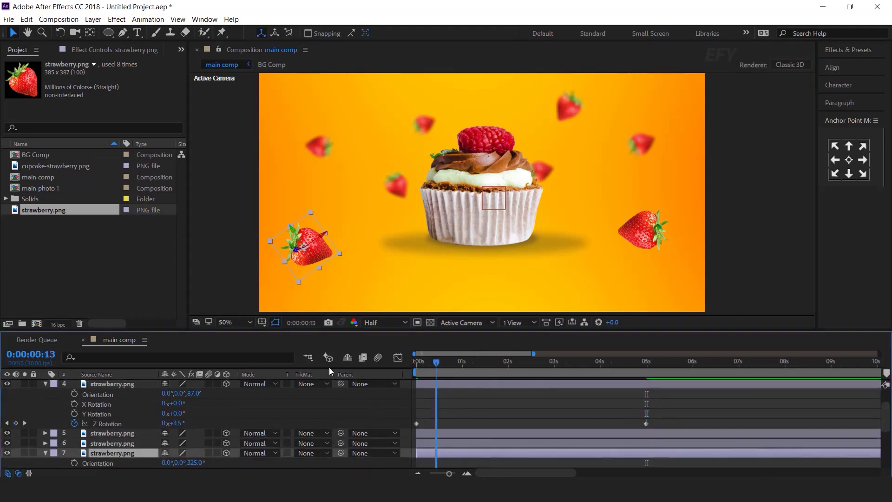
scroll(77, 464, down, 2)
click(74, 463)
click(647, 360)
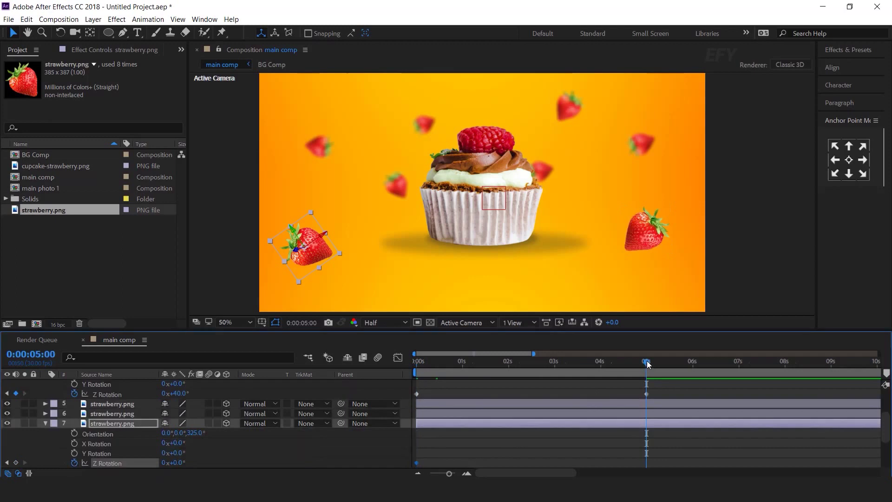
drag(178, 462, 195, 463)
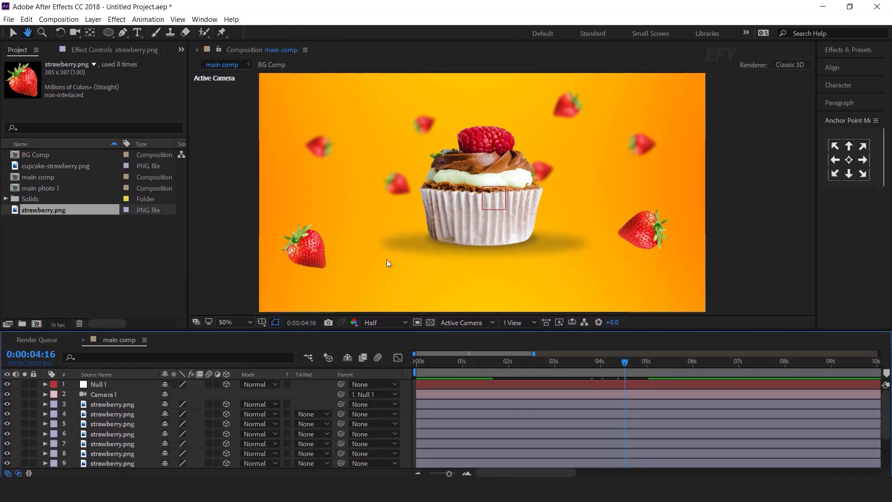
Create a new composition named box, 300 px wide and 300 px high
scroll(387, 259, down, 2)
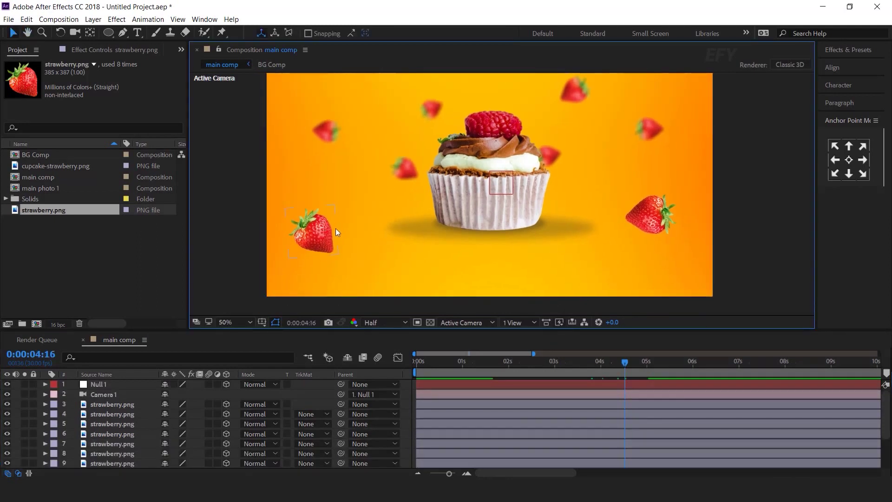
click(134, 252)
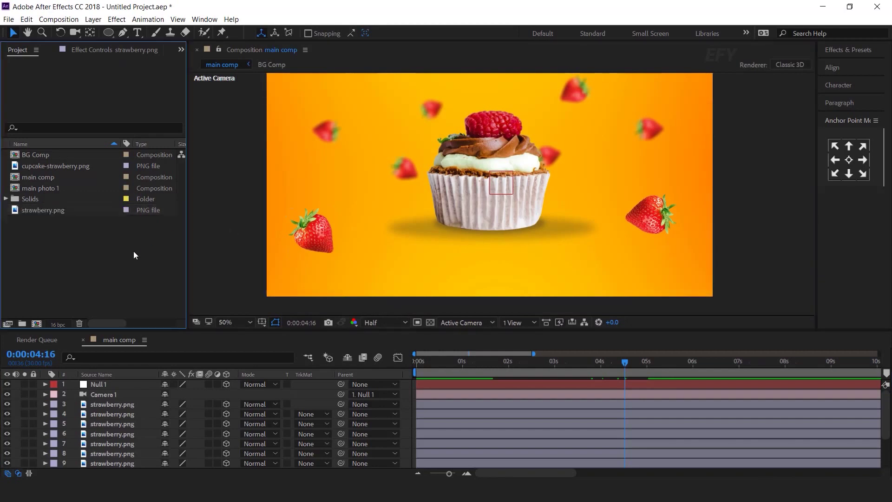
click(37, 325)
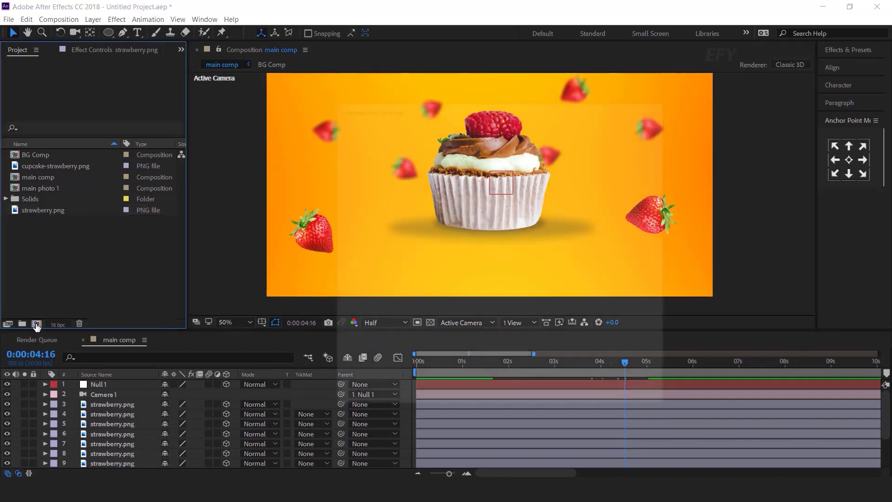
text(box)
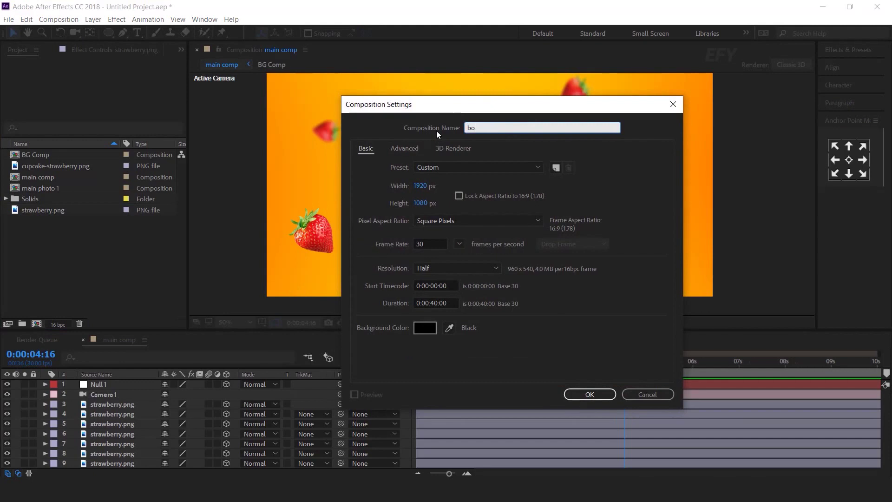
click(416, 187)
text(300)
key(Tab)
text(300)
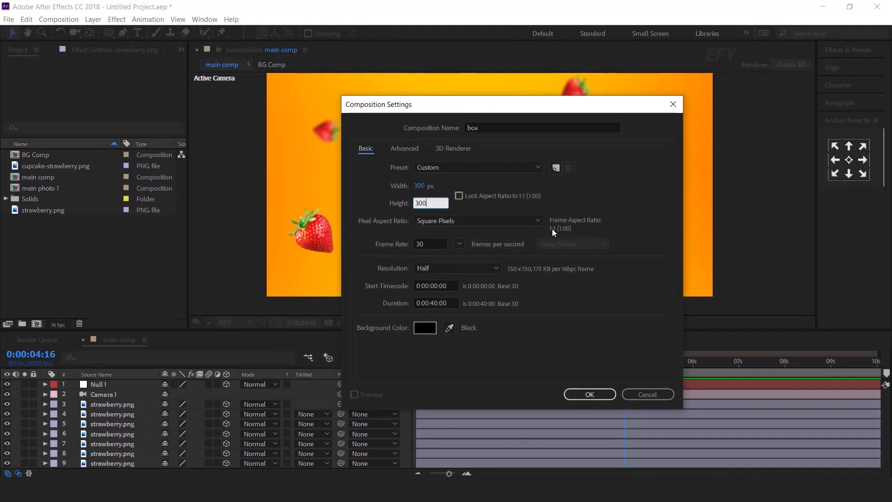
key(Return)
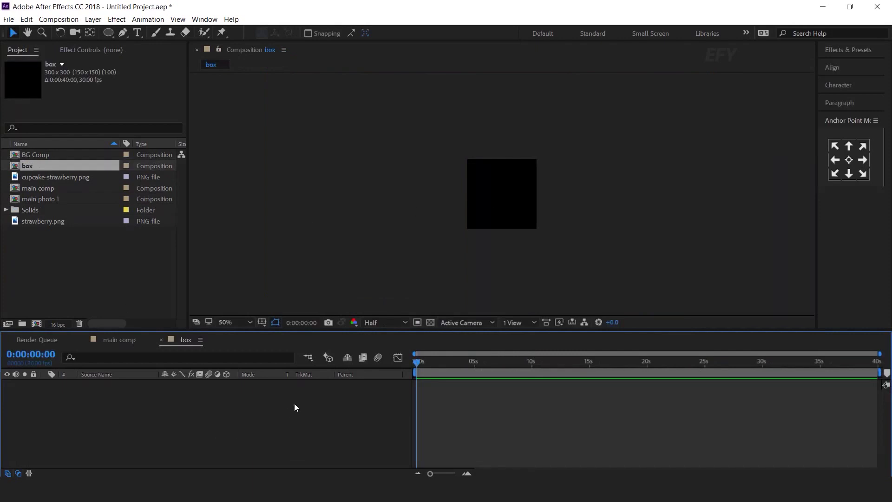
Add a black solid layer to the box composition
right_click(294, 404)
mouse_move(321, 297)
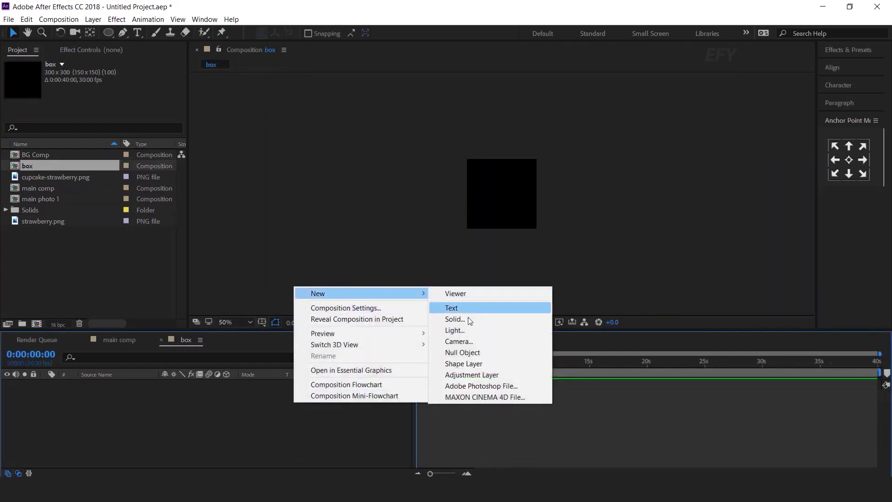
click(455, 319)
click(495, 330)
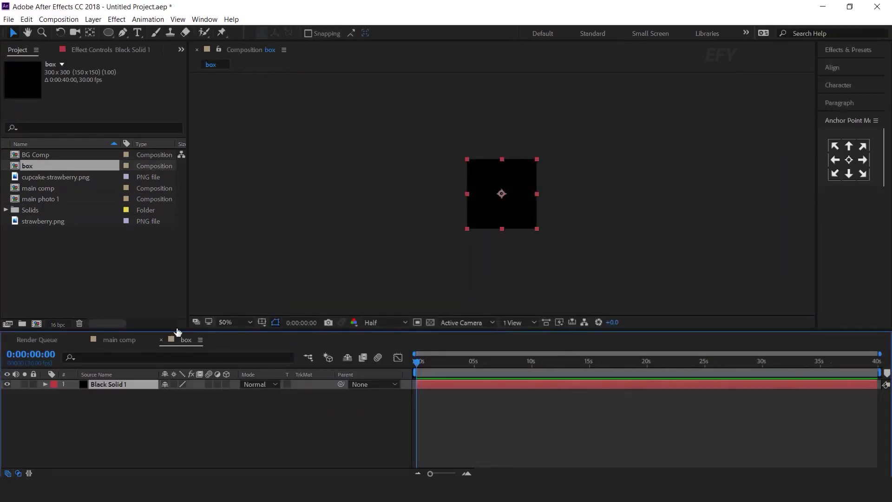
Copy the 4-Color Gradient effect from the BG Comp layer in main comp onto the black solid in box
click(115, 341)
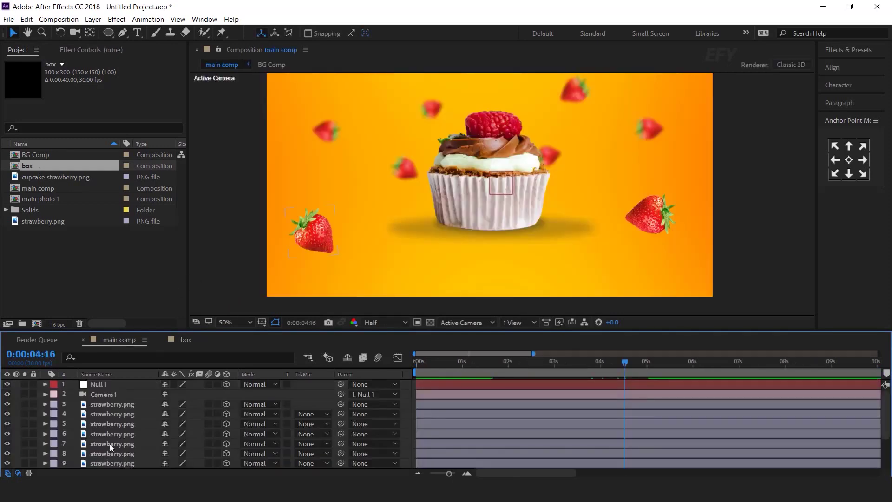
scroll(111, 446, down, 3)
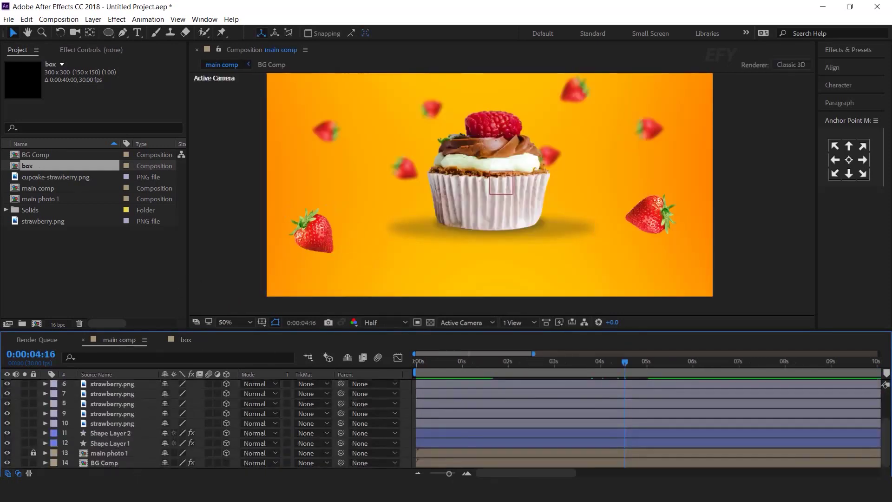
click(106, 463)
click(101, 47)
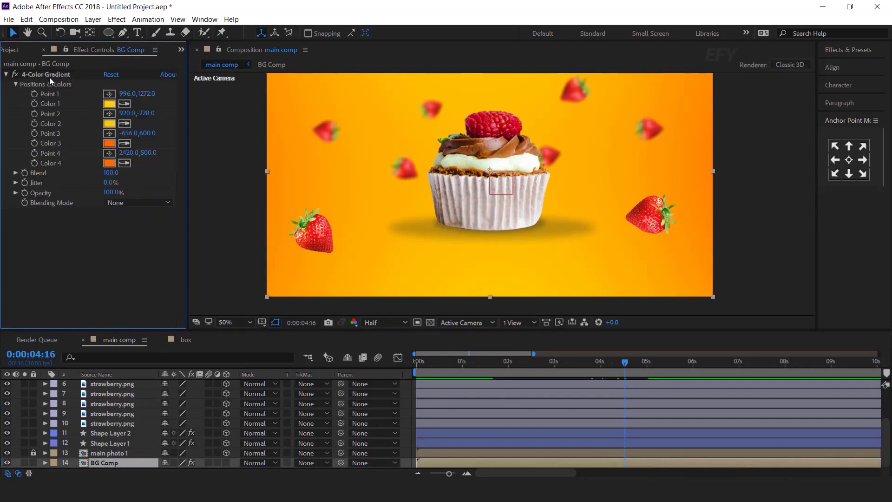
click(48, 76)
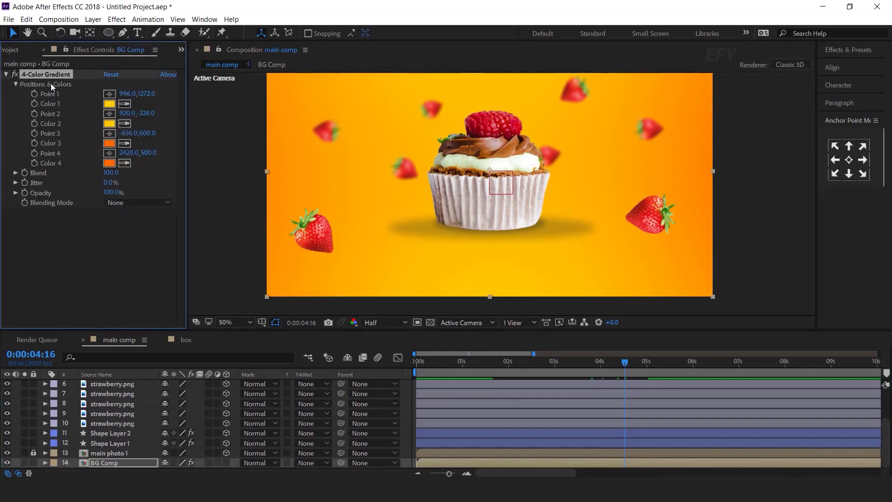
click(186, 339)
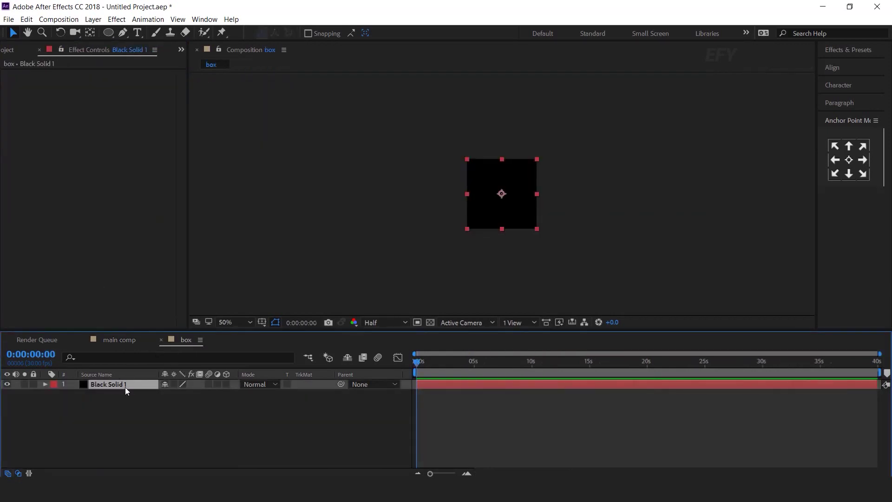
key(ctrl+v)
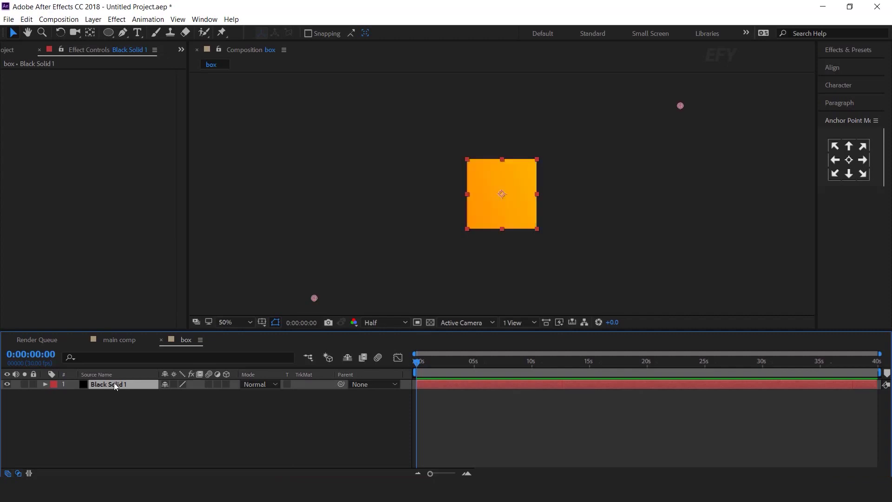
click(180, 414)
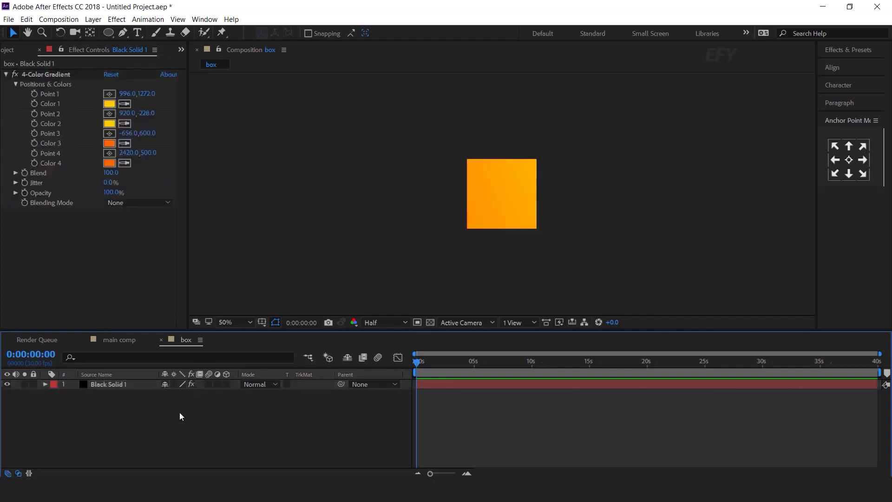
Add a full-size rectangle shape layer over the solid with no fill and a white 10 px stroke
drag(109, 32, 157, 33)
double_click(108, 33)
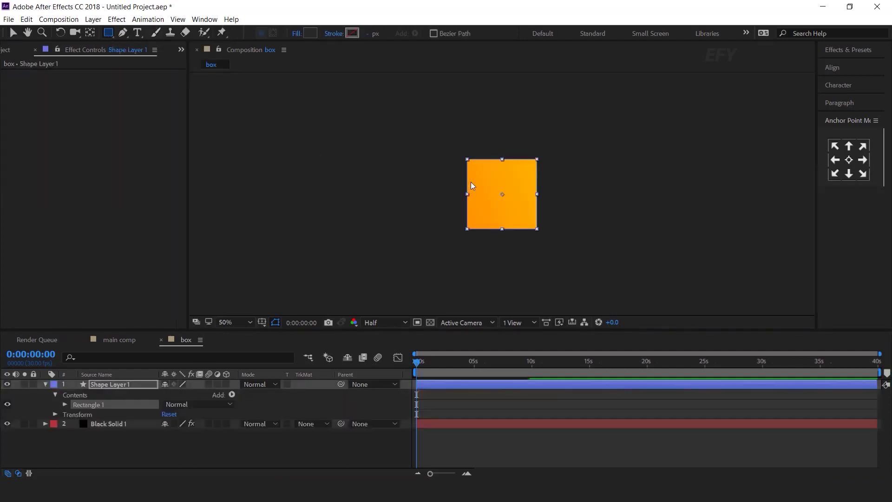
key(v)
click(390, 34)
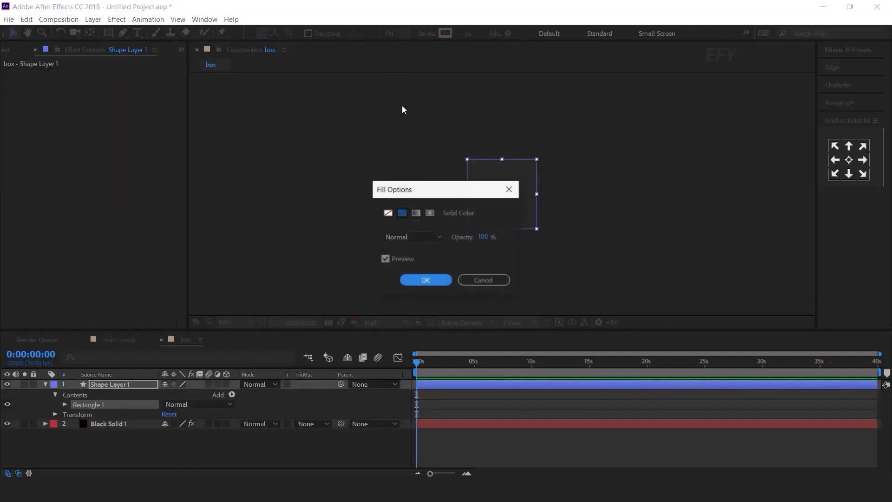
click(387, 213)
click(425, 280)
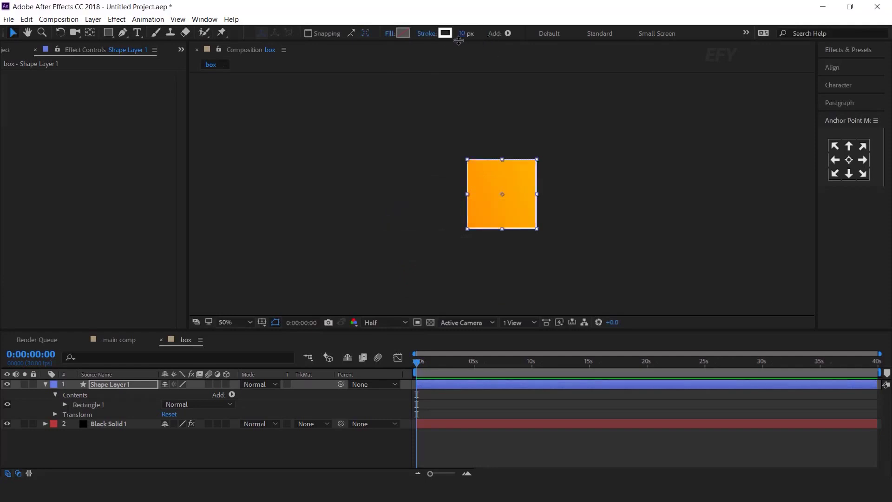
Place the box composition below Camera 1 in main comp and move it over the large left strawberry
click(110, 344)
key(u)
click(119, 339)
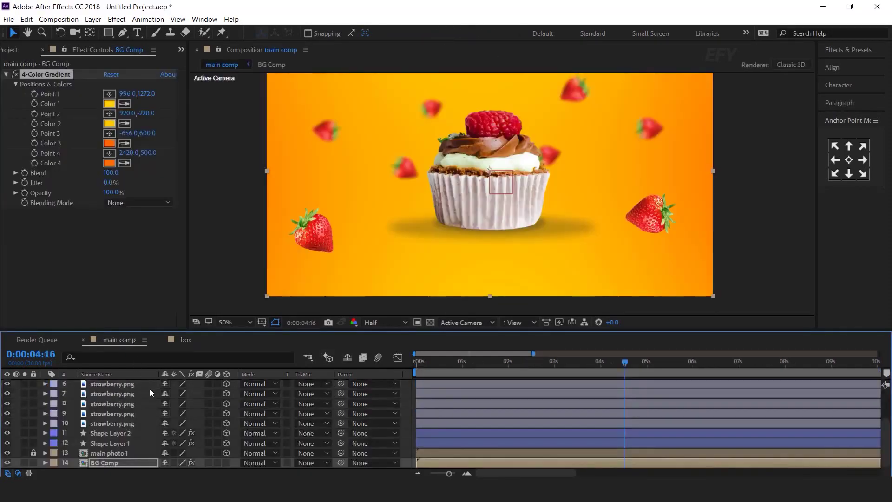
click(15, 51)
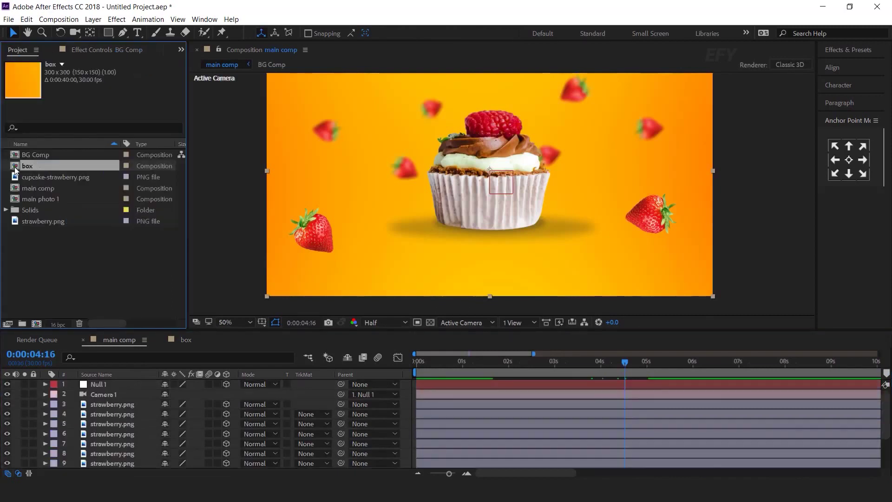
drag(56, 166, 118, 400)
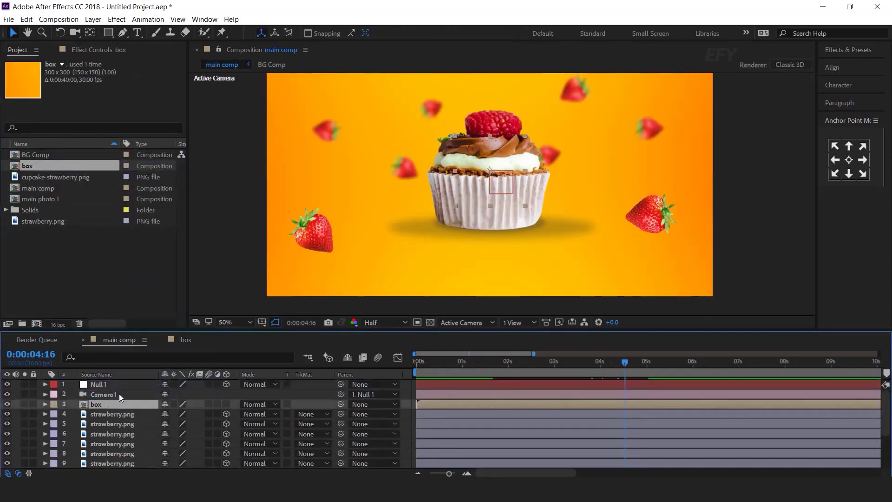
drag(476, 183, 308, 263)
Make the box layer 3D and set its Z Rotation to 45°
key(r)
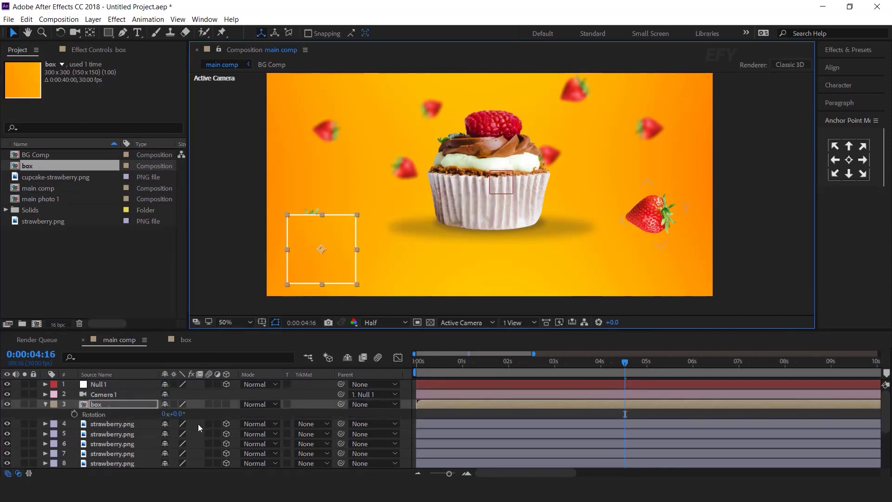
click(227, 403)
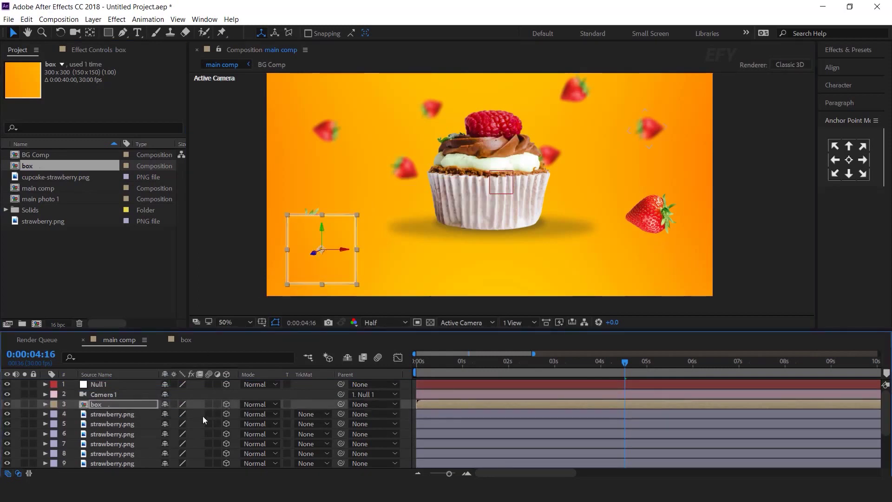
click(173, 443)
text(45)
key(Return)
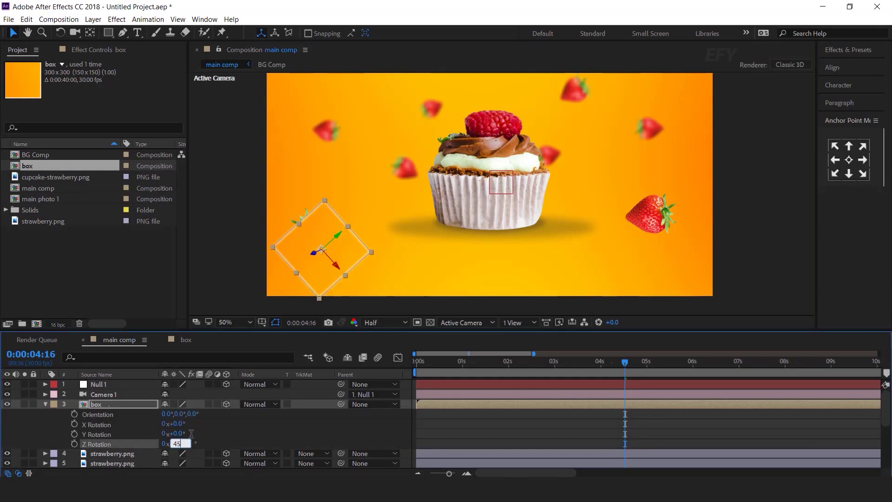
click(45, 404)
Show two horizontal views and move the box layer toward the lower-left corner of the frame, just behind the large left strawberry in depth
drag(314, 253, 364, 245)
click(517, 322)
click(545, 455)
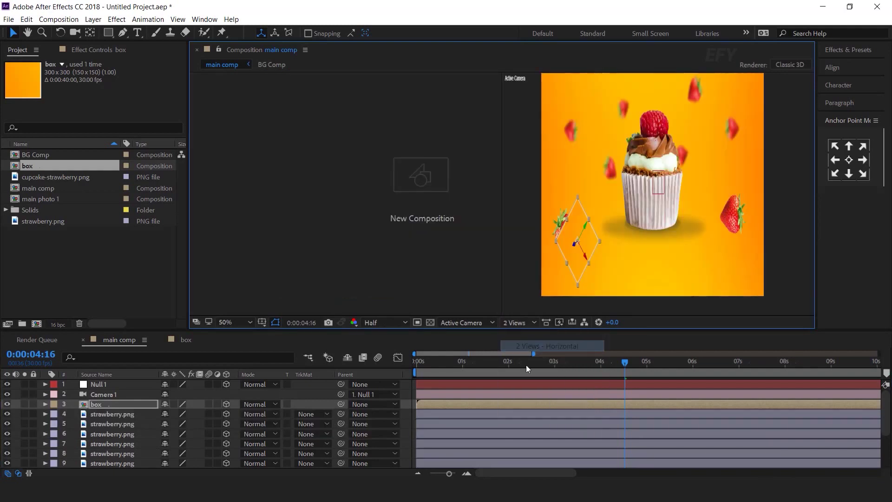
drag(317, 216, 317, 179)
click(601, 224)
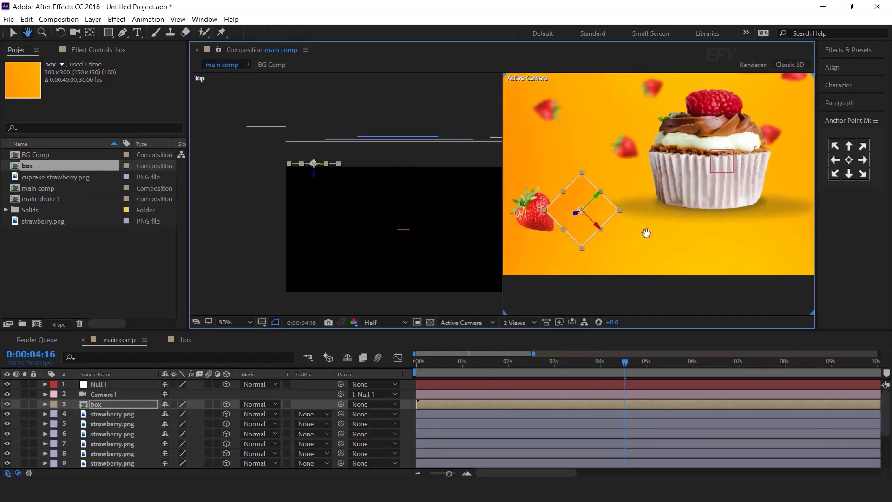
drag(595, 208, 560, 236)
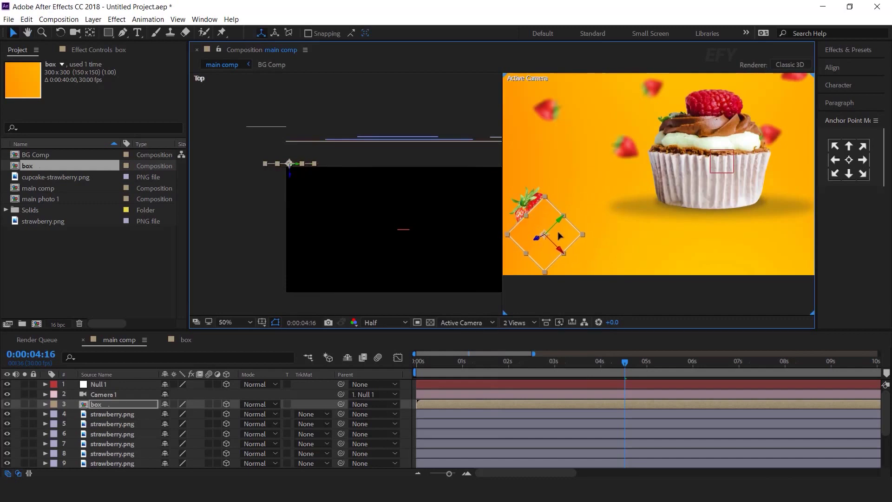
click(283, 168)
drag(289, 173, 289, 137)
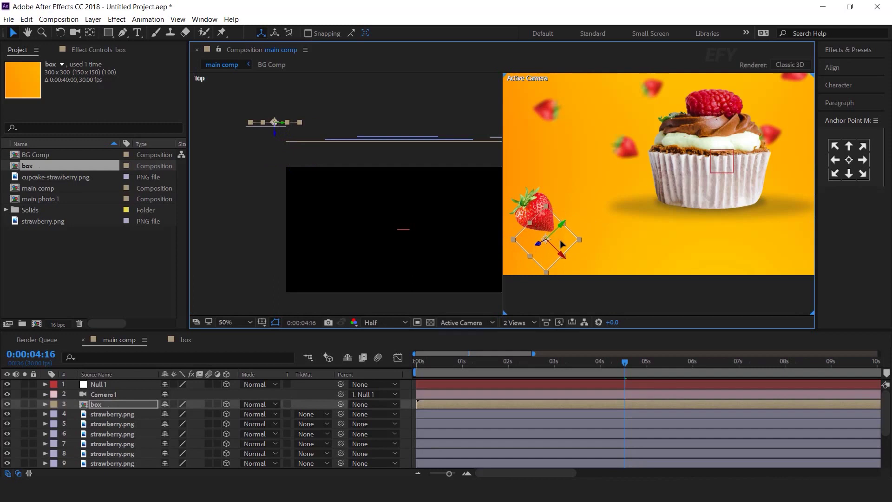
Move the large left strawberry slightly higher and scale the box layer to 119%
click(537, 226)
click(566, 257)
key(s)
drag(206, 413, 216, 413)
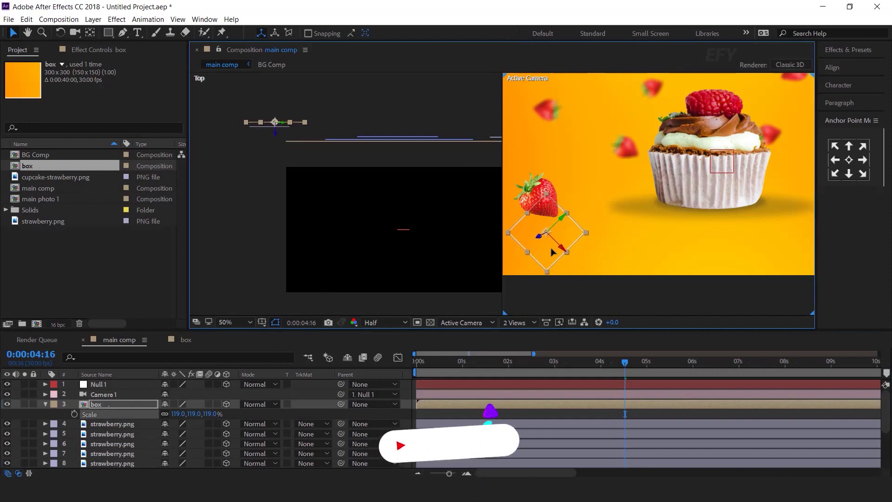
Return to a single Active Camera view, deselect the box layer and collapse its properties
click(519, 323)
click(529, 336)
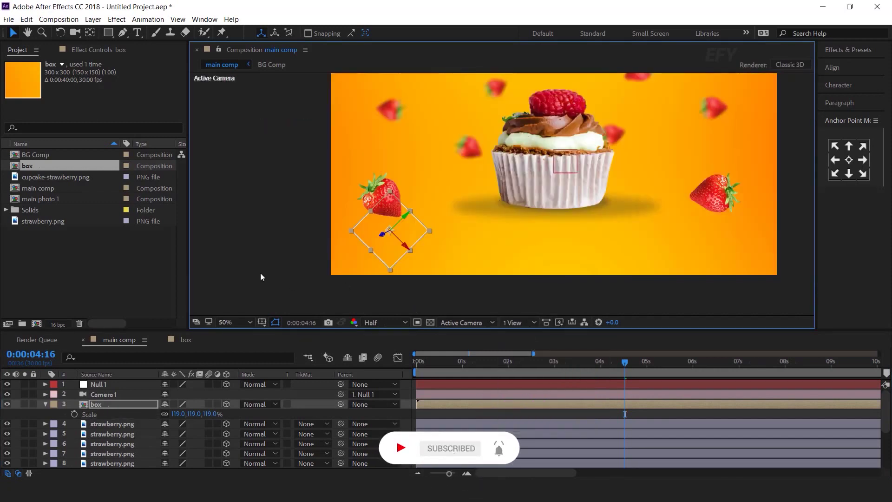
click(208, 266)
click(45, 404)
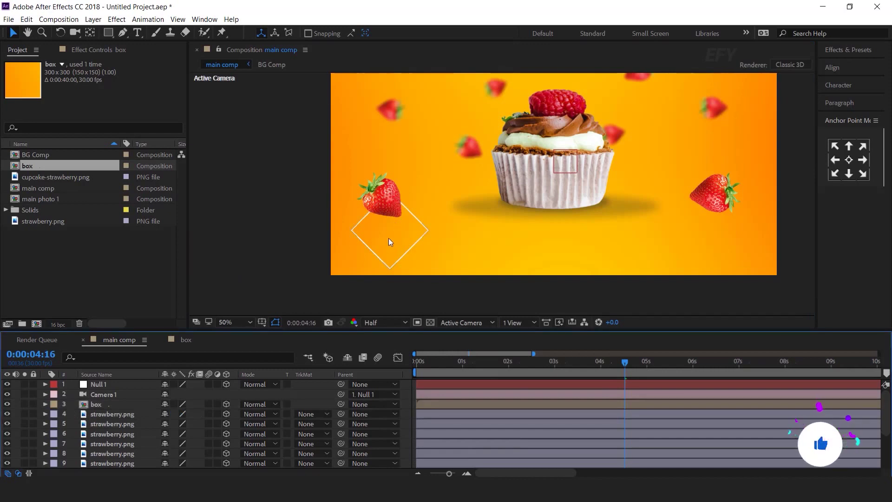
Create a new composition named "price text 1" with a size of 1200 × 400 px
click(72, 291)
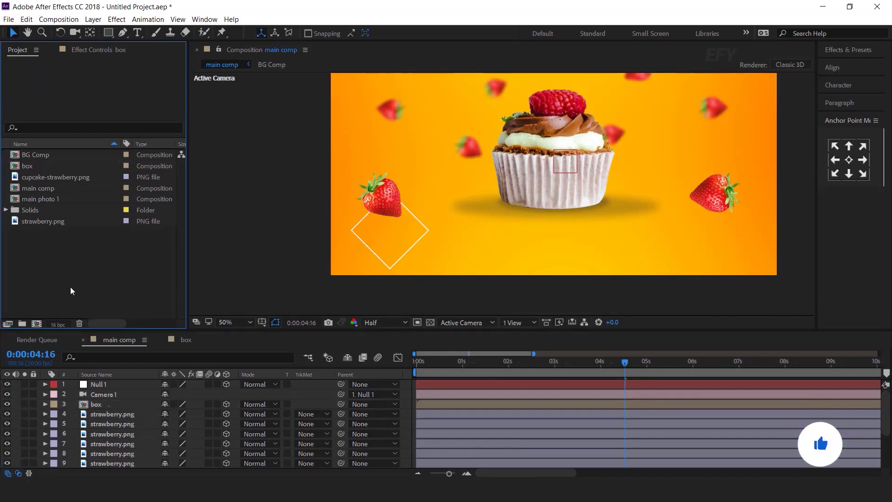
click(36, 324)
click(517, 126)
text(price text 1)
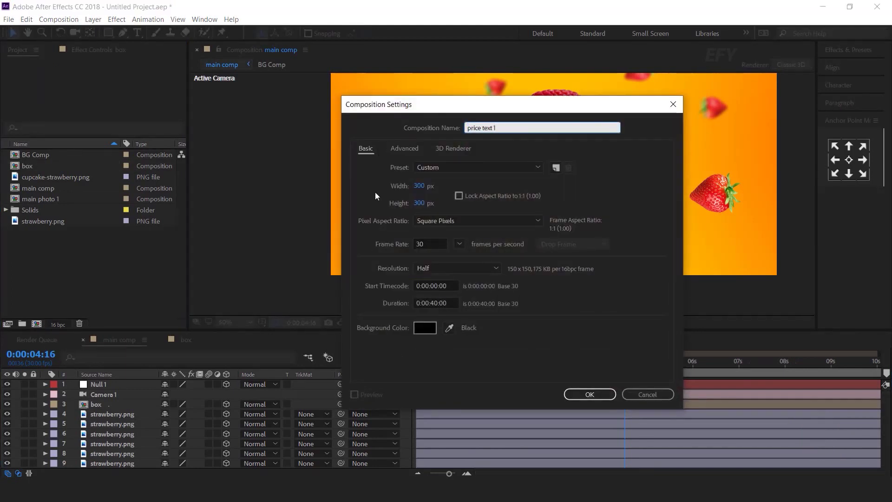
click(424, 185)
text(1200)
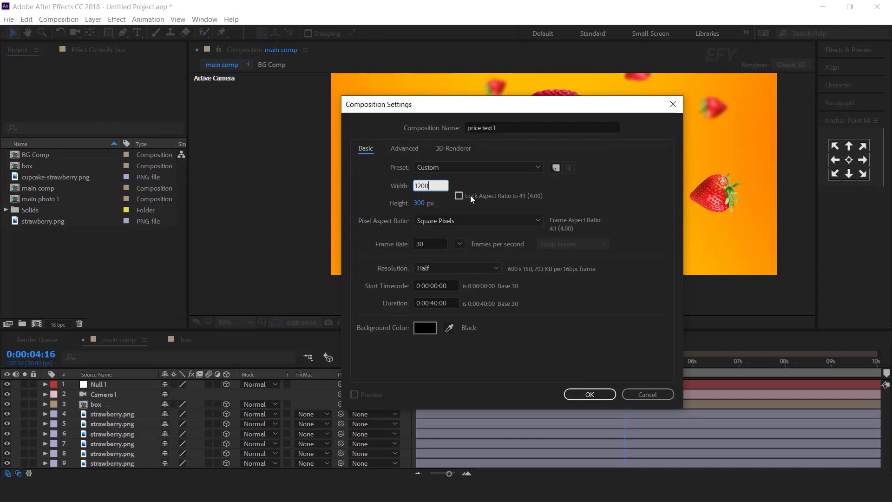
key(Tab)
text(400)
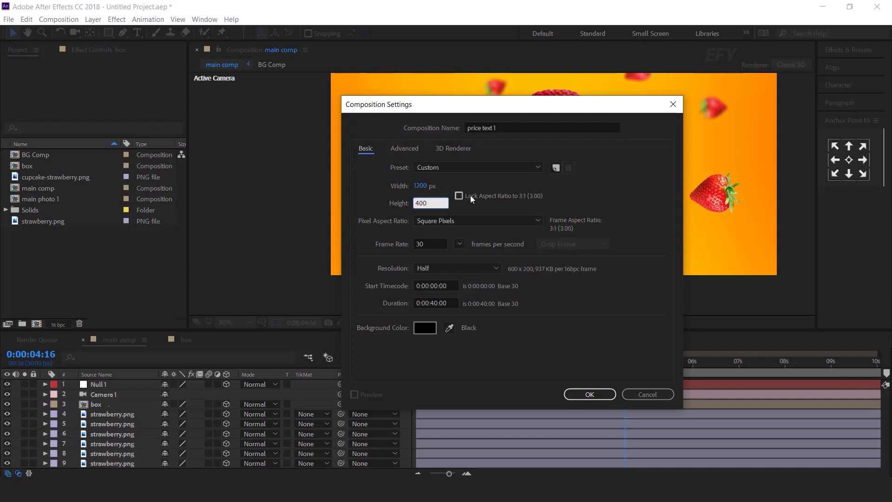
key(Return)
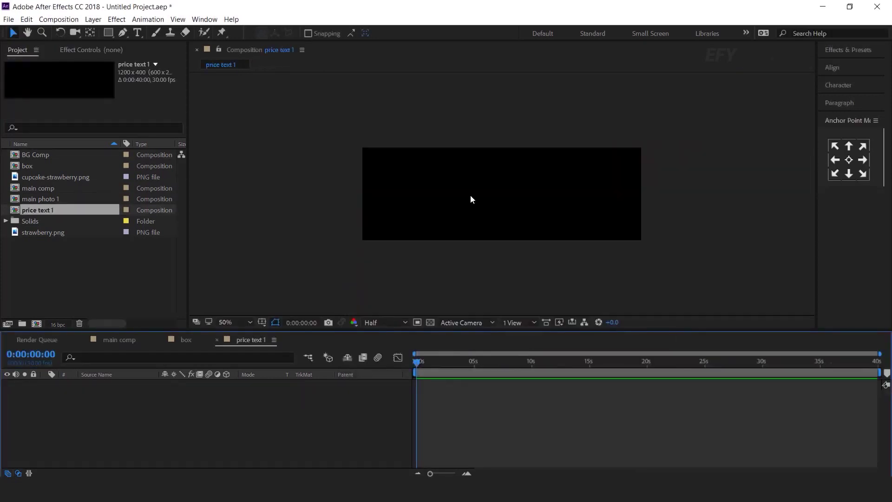
Add the text "$10" in the middle of the composition and fill it with dark brown 3F301B
click(137, 35)
click(470, 202)
text($10)
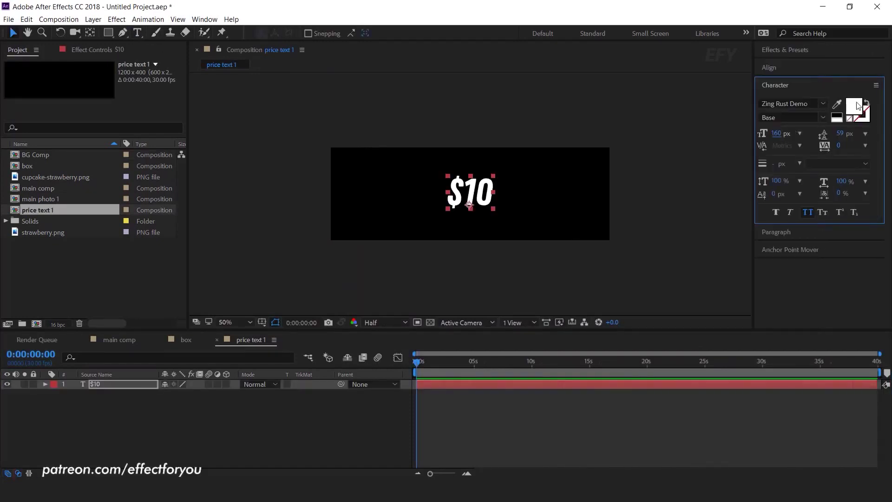
click(856, 106)
click(223, 258)
click(144, 233)
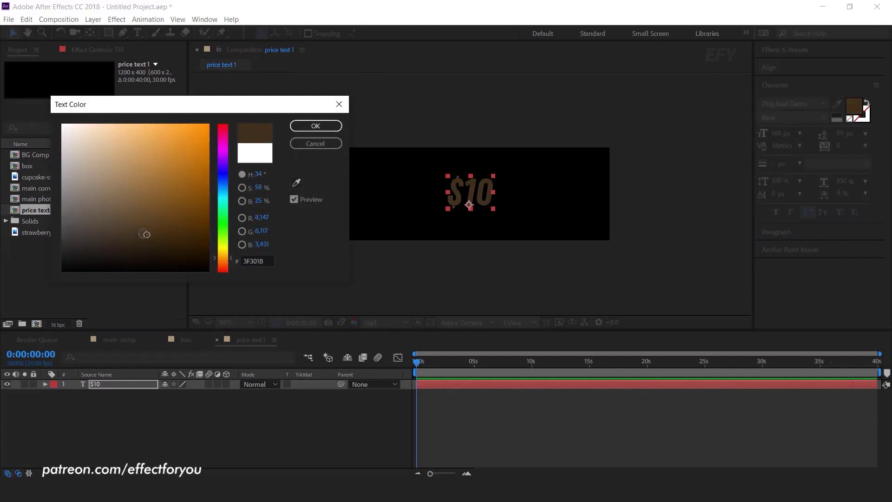
key(Return)
click(86, 395)
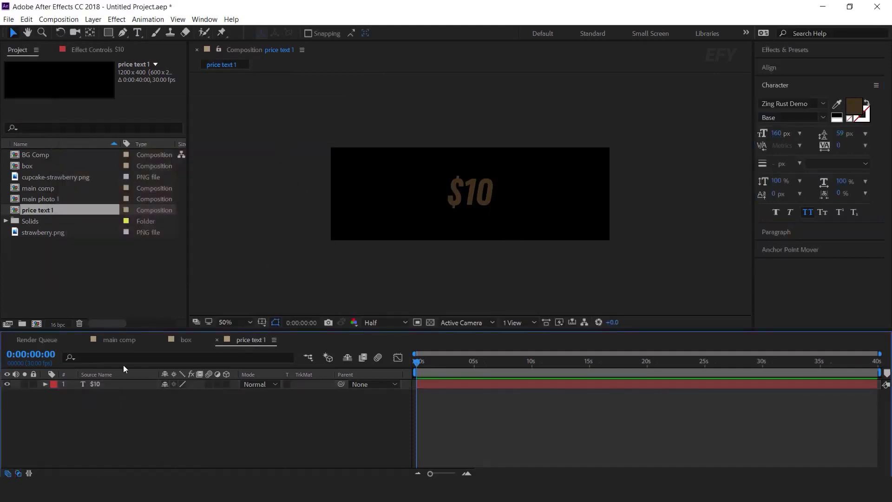
Add a text animator with Position and Opacity properties to the $10 layer
click(67, 386)
click(46, 384)
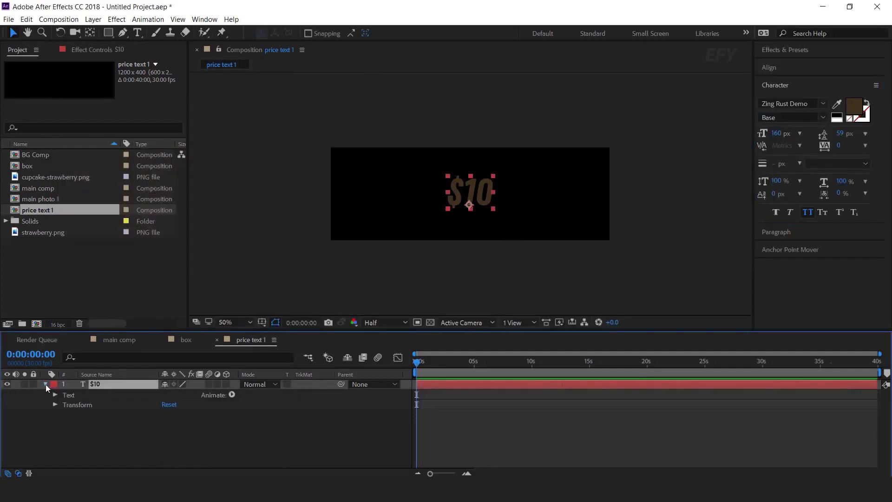
click(233, 395)
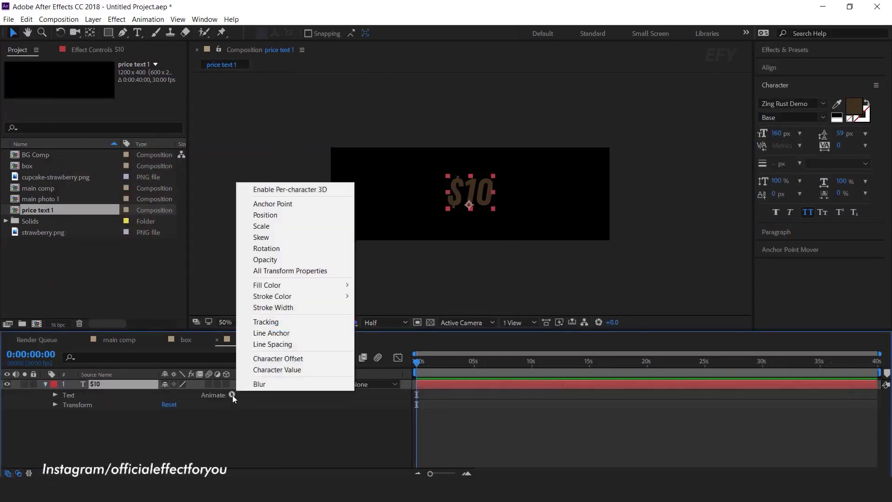
click(270, 214)
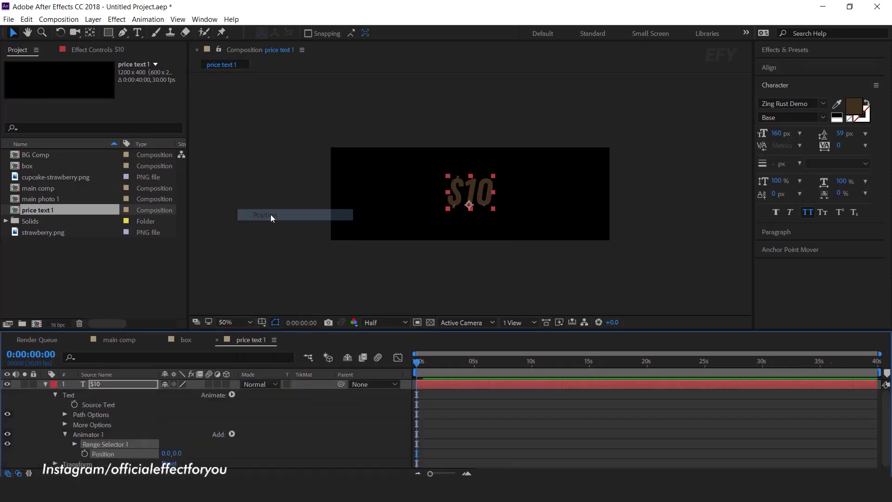
click(231, 394)
click(272, 260)
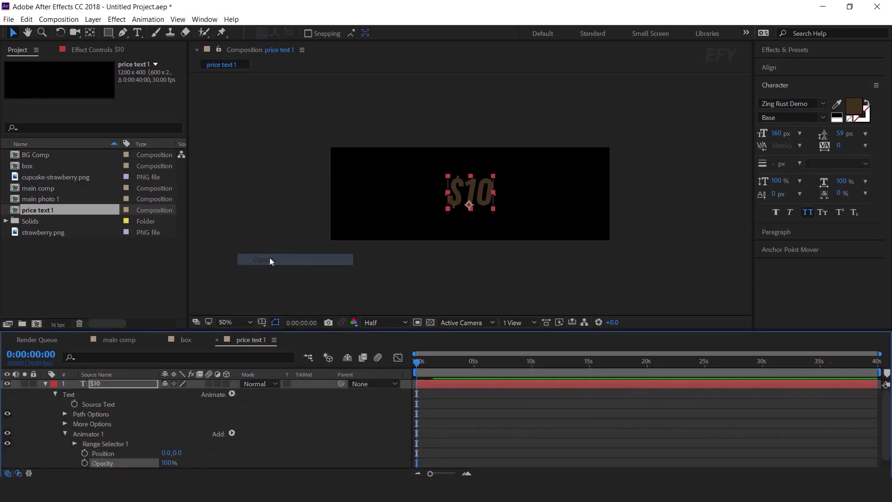
click(293, 427)
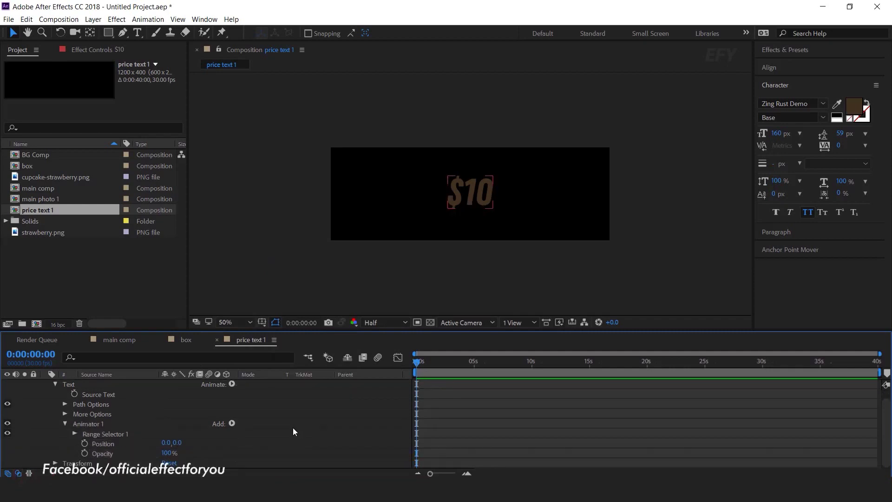
Set the Shape of the $10 text's range selector to Ramp Up in its advanced options
click(76, 432)
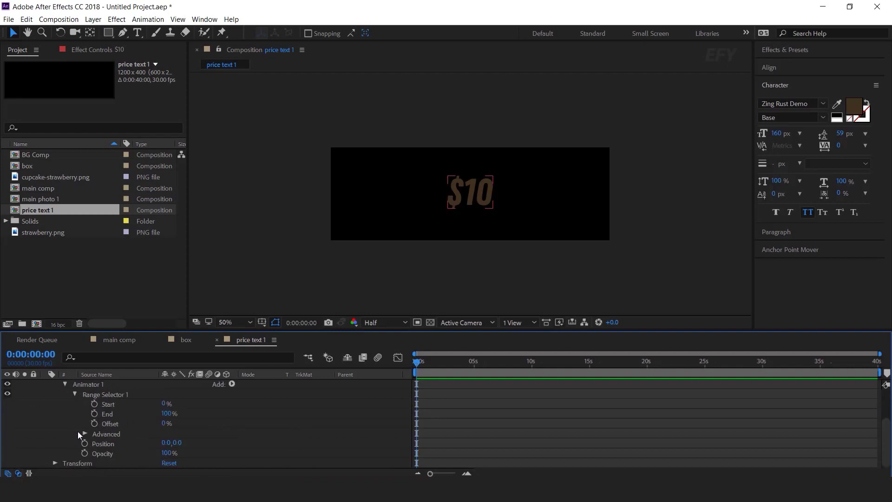
click(86, 433)
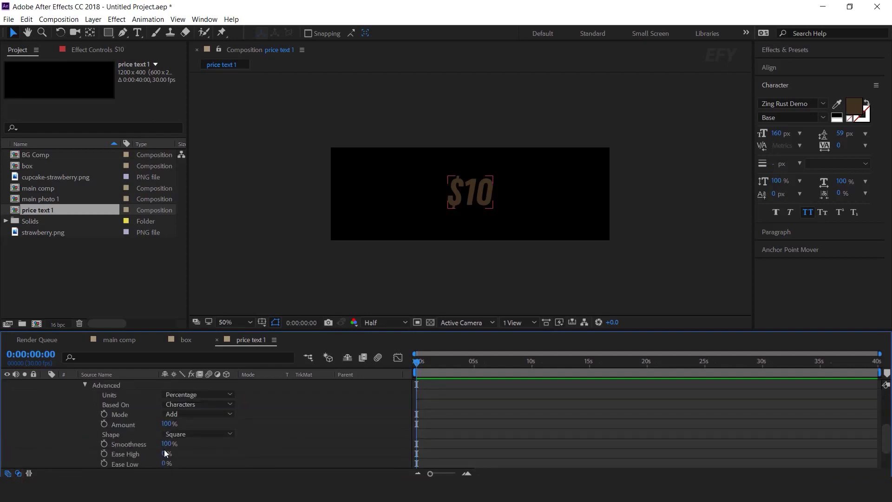
click(222, 433)
click(212, 378)
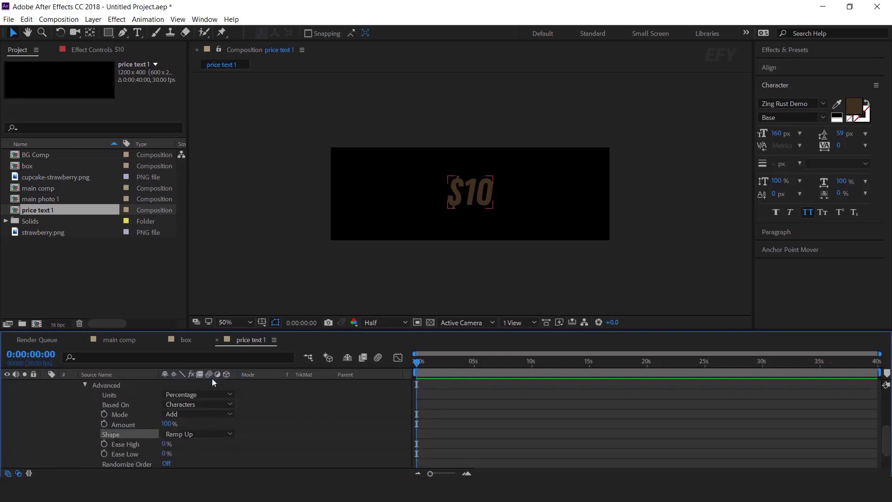
click(85, 385)
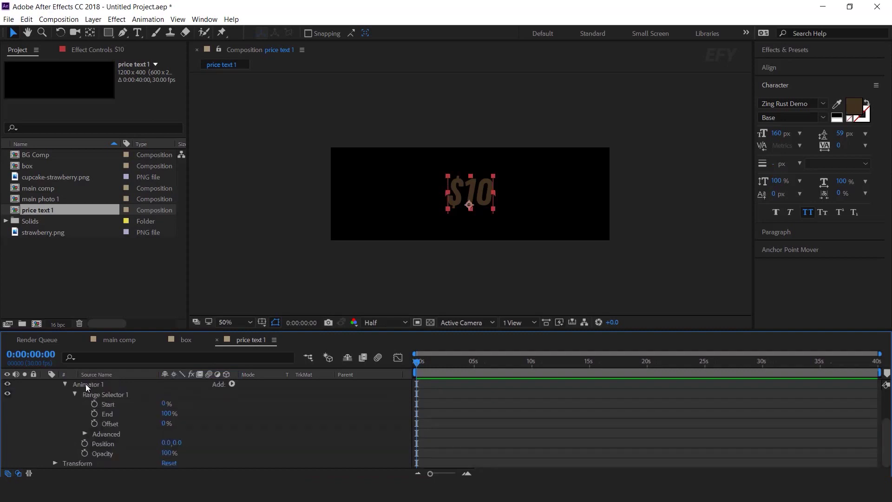
Set the text animator's Position to 0, 80 and its Opacity to 0%
click(179, 443)
key(Return)
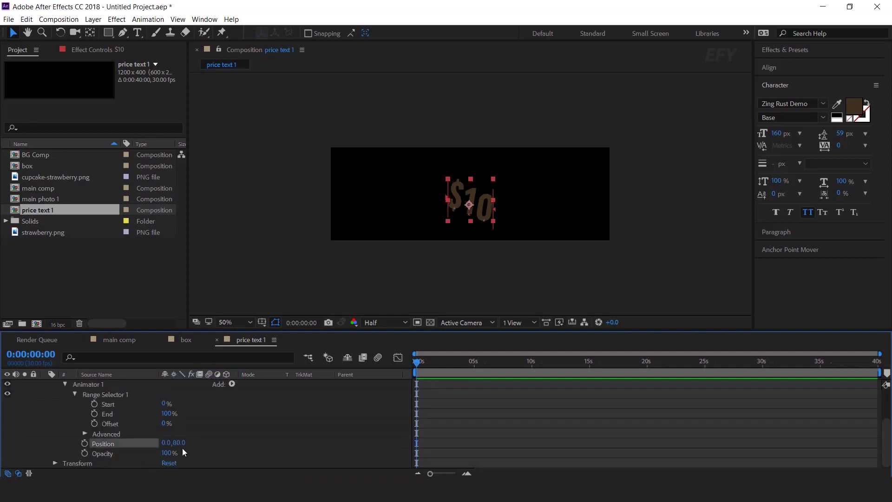
drag(166, 457, 55, 455)
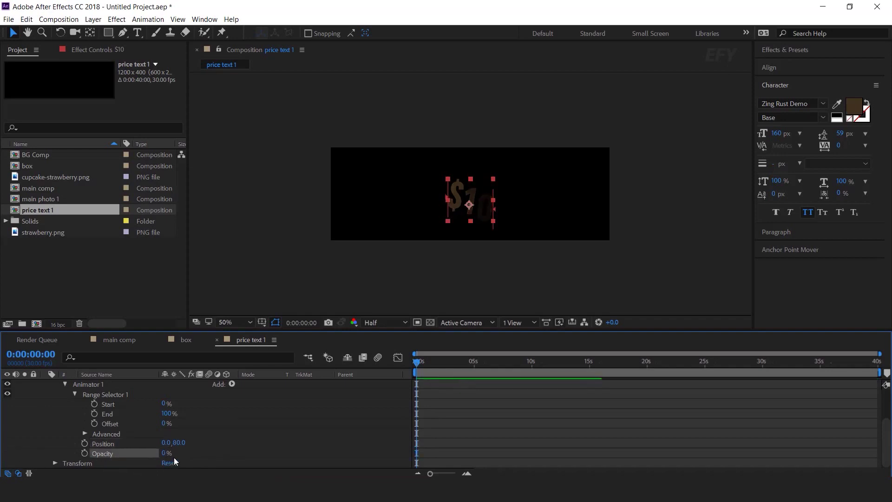
click(308, 419)
Keyframe the range selector's Offset at -100% on the first frame and 100% at 1 second
click(419, 361)
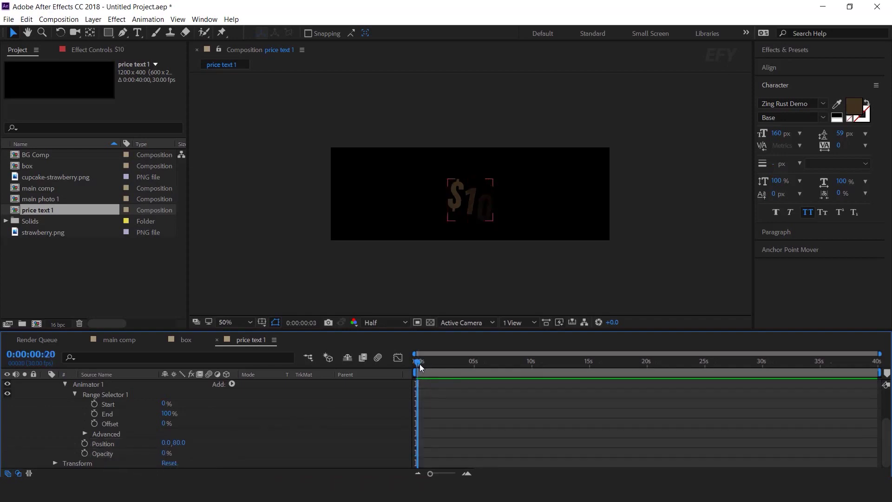
click(95, 424)
click(164, 423)
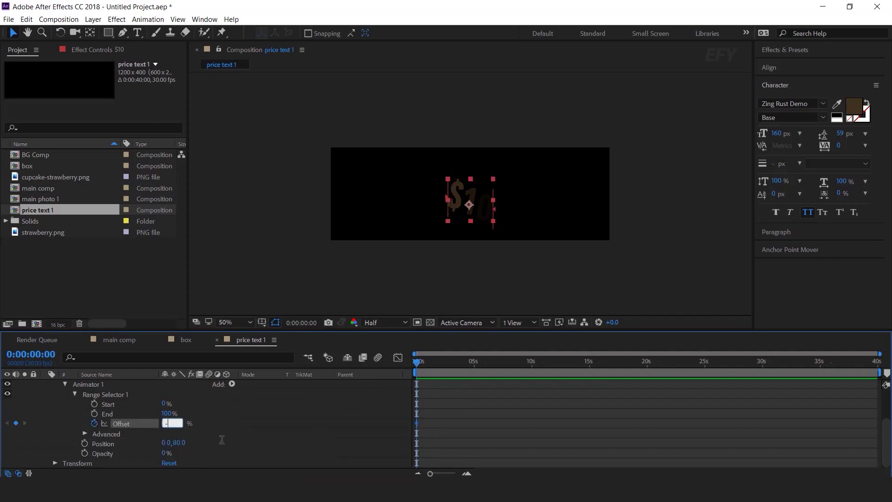
key(Return)
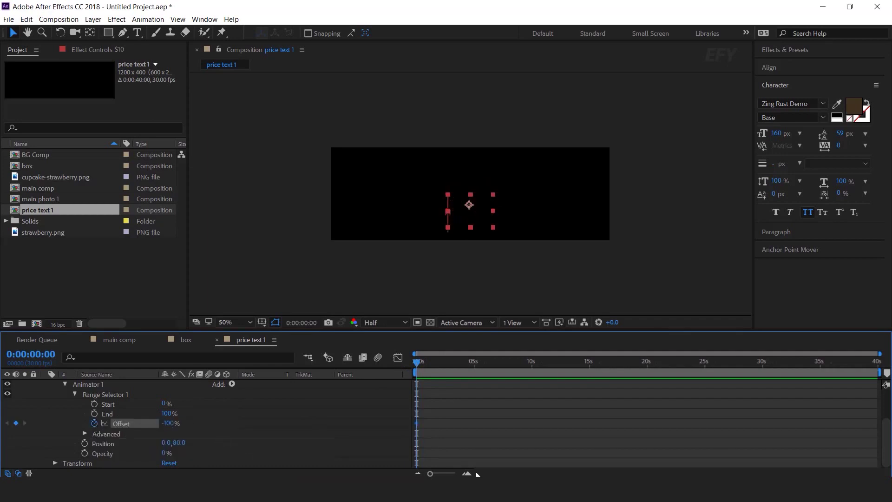
key(equal)
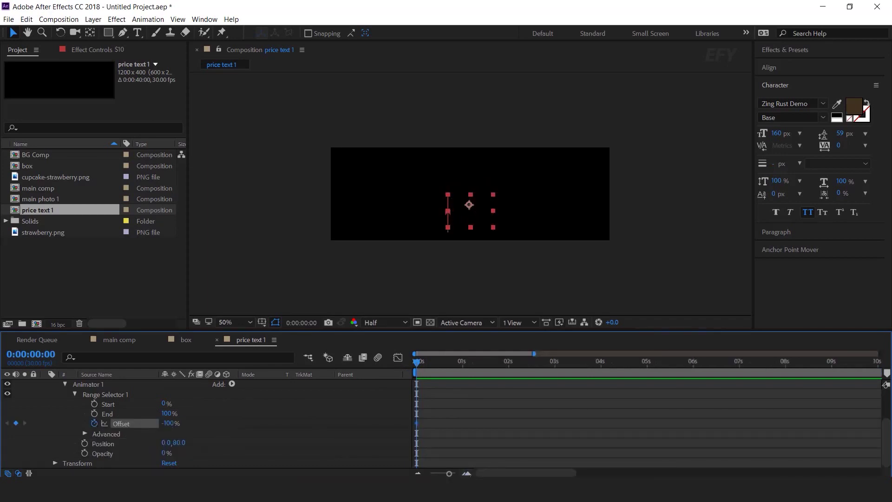
click(462, 366)
click(165, 423)
text(100)
key(Return)
Apply Easy Ease to both Offset keyframes and reshape the speed curve so it peaks early and slows gradually into the second keyframe
key(Page_Up)
key(Page_Up)
key(Page_Up)
key(Page_Up)
drag(501, 413, 391, 436)
right_click(461, 423)
mouse_move(534, 416)
click(630, 352)
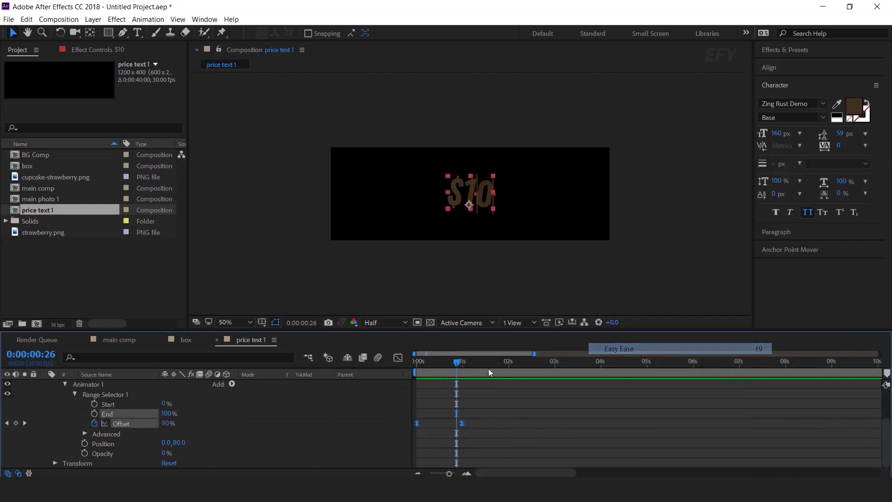
click(398, 358)
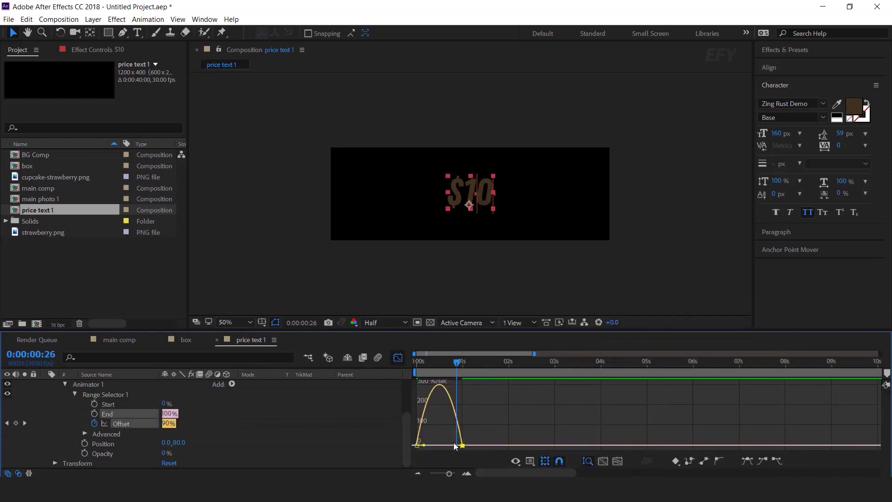
drag(447, 445, 442, 459)
Preview the $10 text animation from the beginning and close the Graph Editor
key(Home)
key(space)
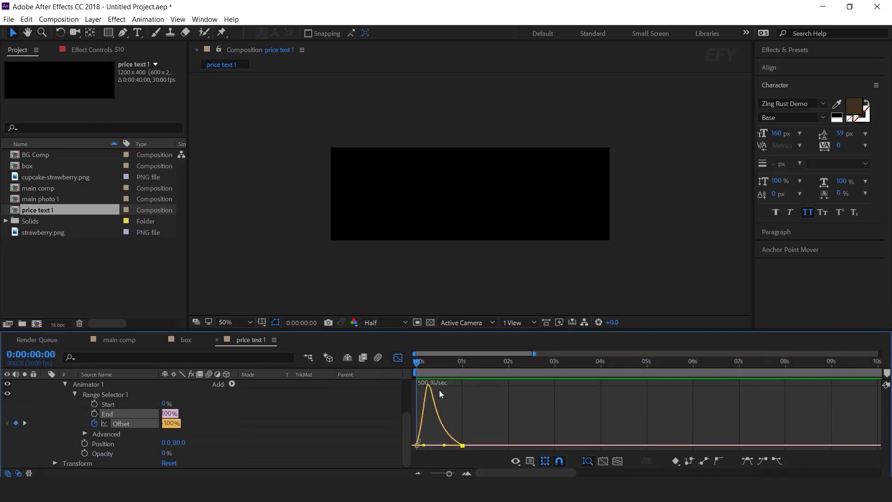
key(shift+F3)
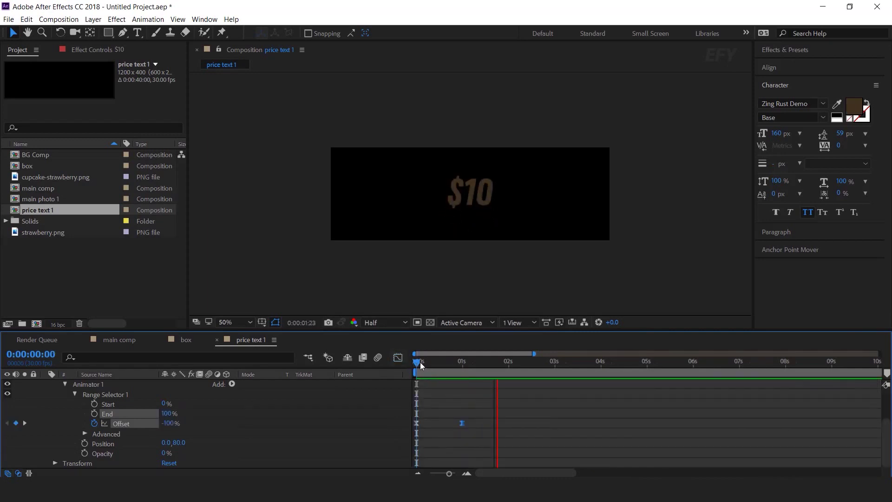
key(space)
scroll(94, 402, up, 3)
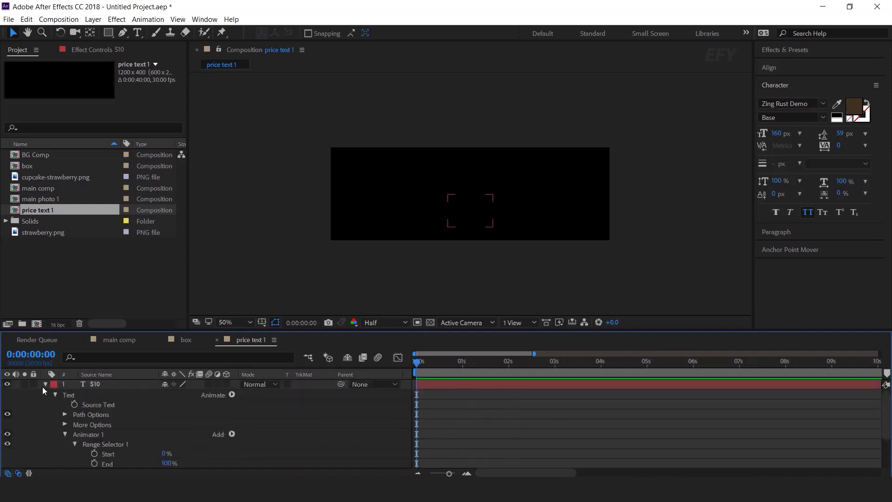
Place the price text 1 composition directly above the box layer in main comp and make it 3D
click(130, 340)
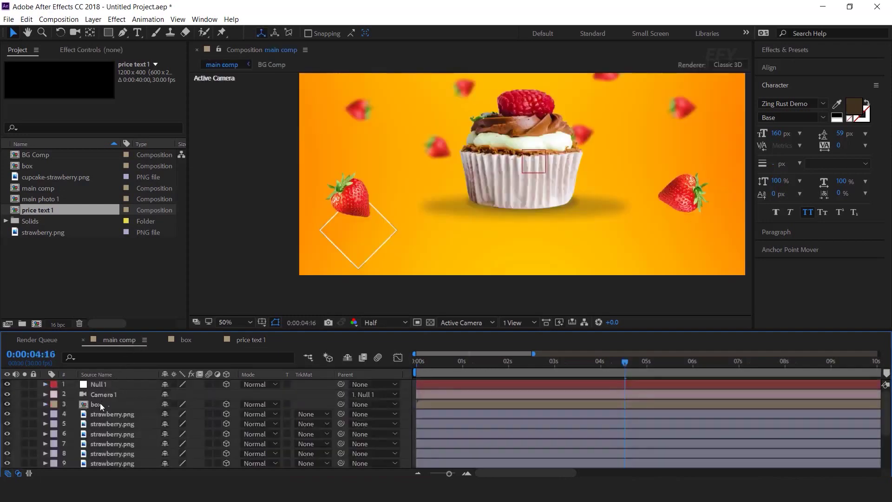
drag(20, 214, 97, 400)
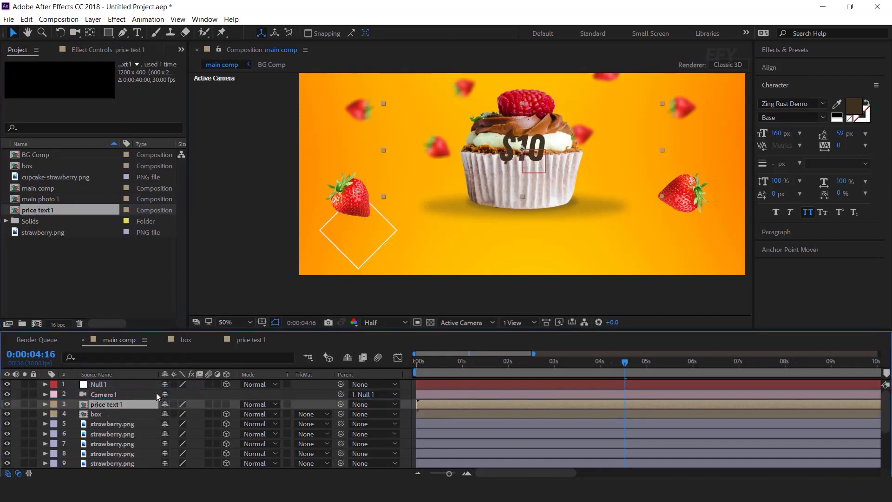
click(226, 404)
Move the price text 1 layer inside the diamond-shaped box in 3D space, at about -97.8, 1080.8, 914
drag(523, 131, 348, 233)
key(p)
drag(207, 413, 279, 414)
drag(416, 207, 387, 251)
drag(205, 414, 228, 413)
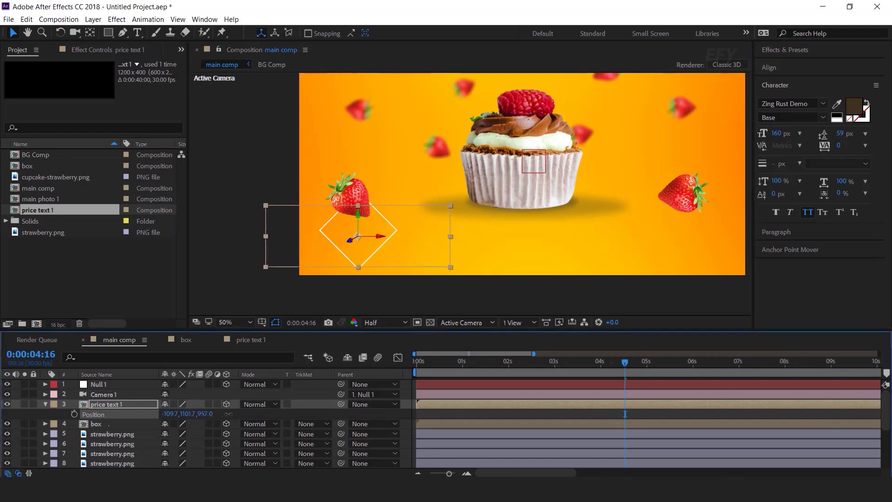
drag(444, 241, 420, 238)
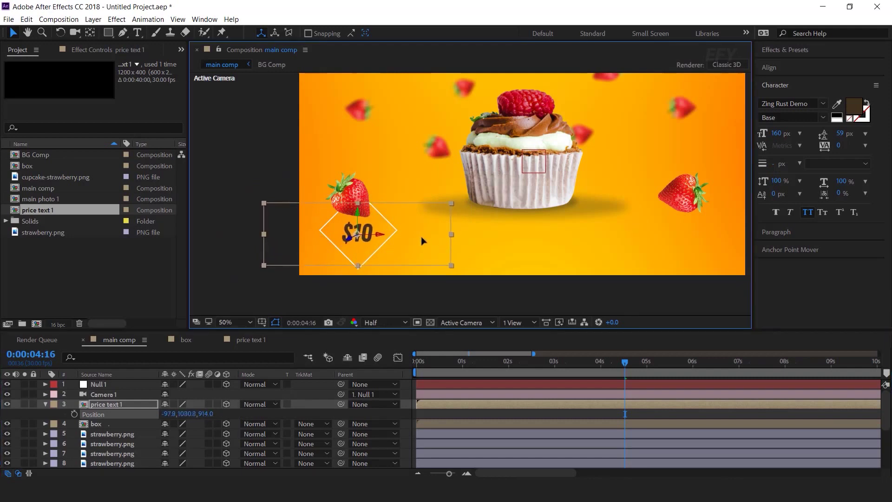
Scale the price text 1 layer to 79% and preview main comp from the start
key(s)
drag(212, 414, 164, 414)
click(455, 419)
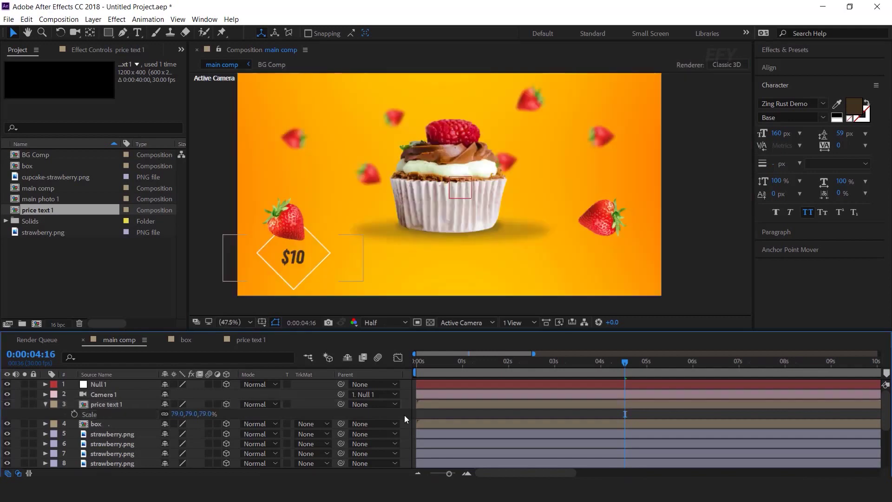
key(s)
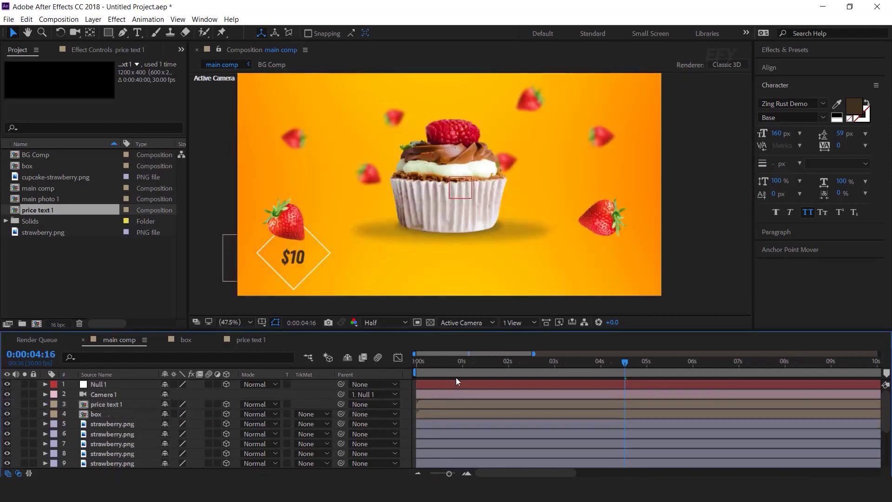
key(space)
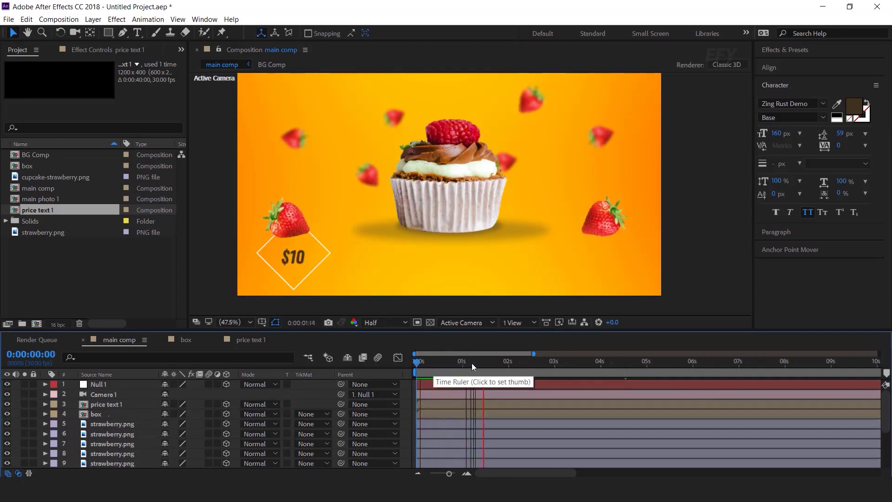
click(485, 361)
drag(492, 364, 493, 363)
key(h)
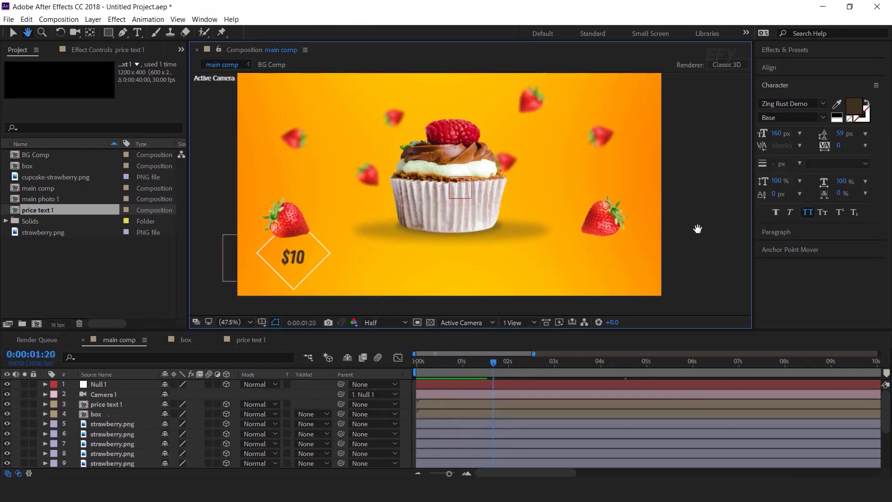
scroll(695, 219, up, 2)
scroll(695, 219, down, 1)
key(v)
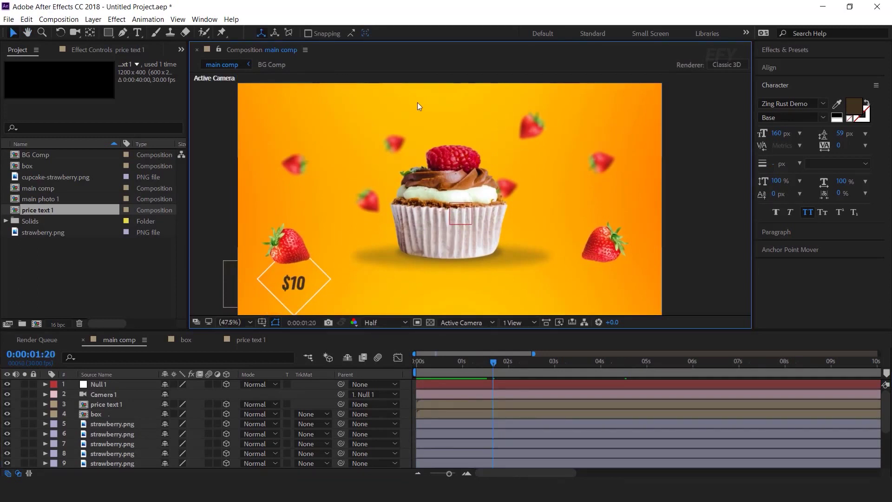
Duplicate the price text 1 composition in the project and rename the copy Top text 1
click(104, 288)
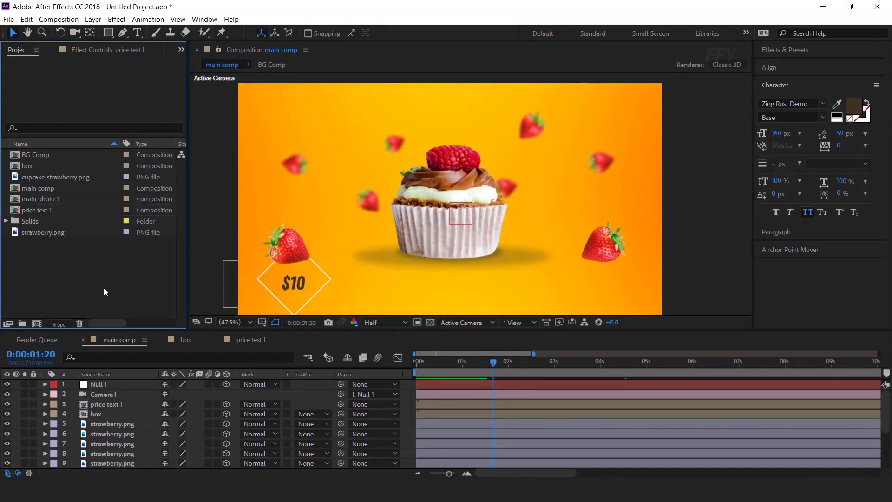
click(54, 213)
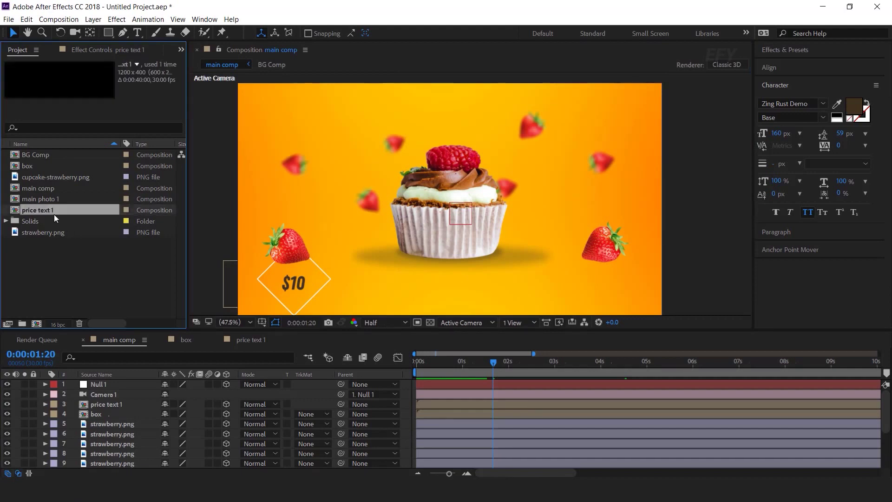
key(ctrl+d)
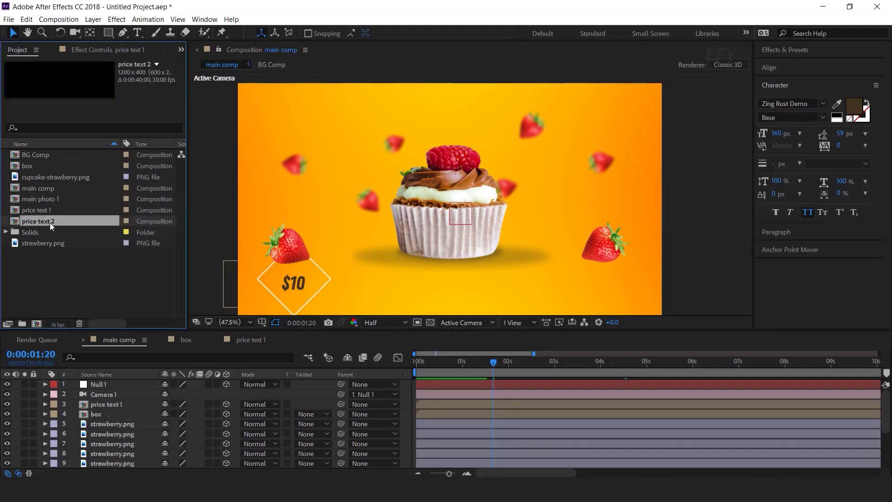
key(Return)
text(Top text)
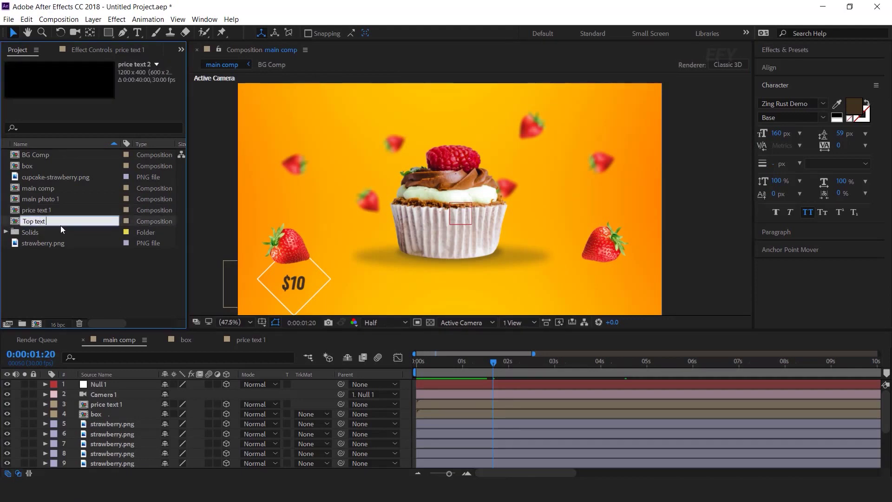
text( 1)
key(Return)
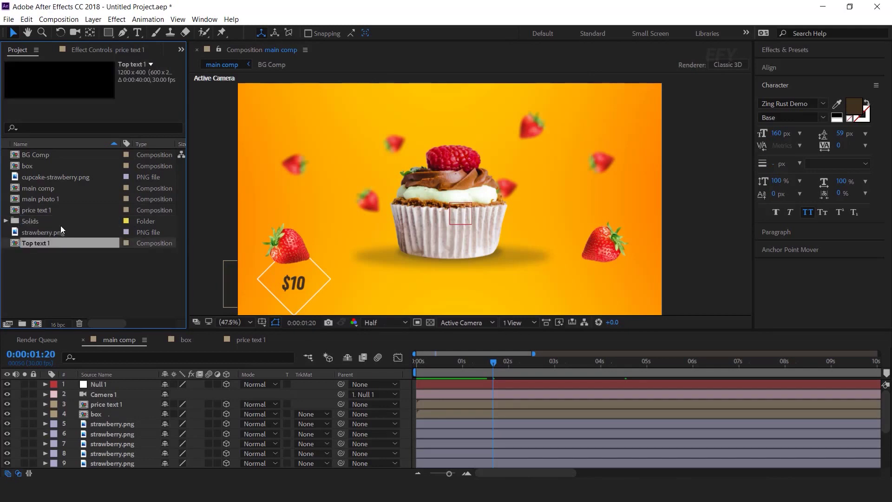
click(74, 273)
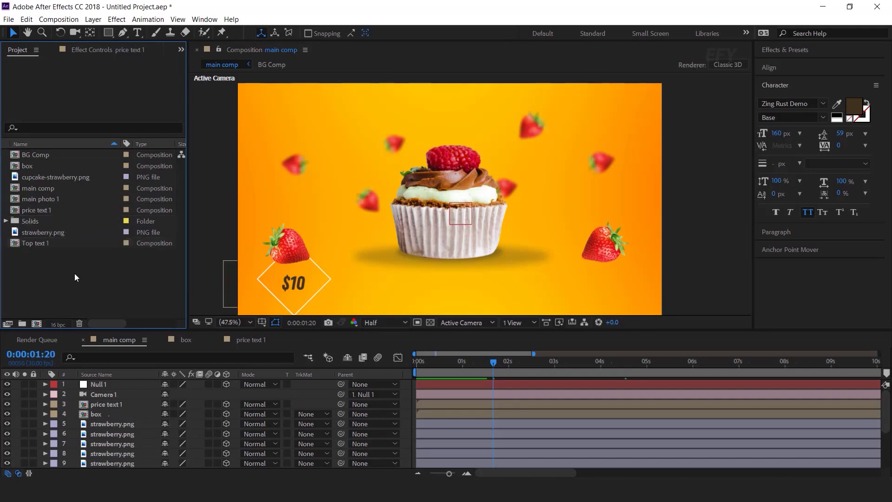
Replace the $10 text in the Top text 1 composition with a dark "stoberry" layer and a white "Cake" layer below it, and return to main comp
double_click(41, 244)
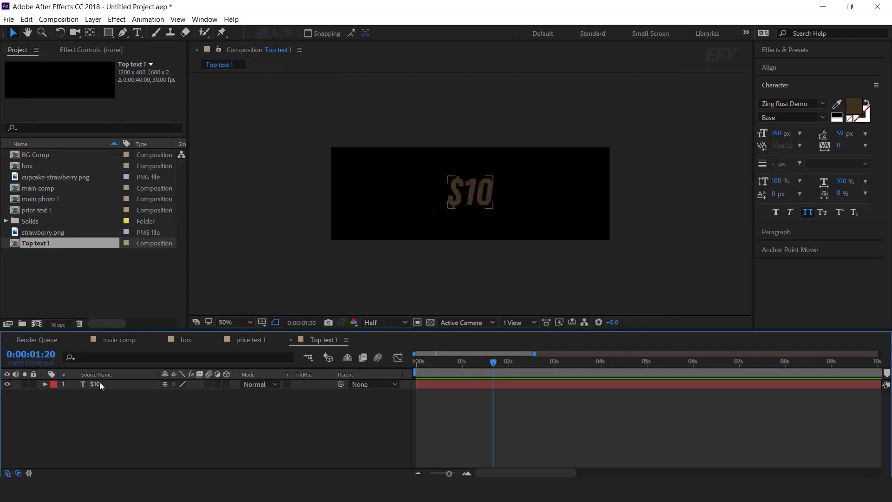
click(100, 382)
double_click(470, 190)
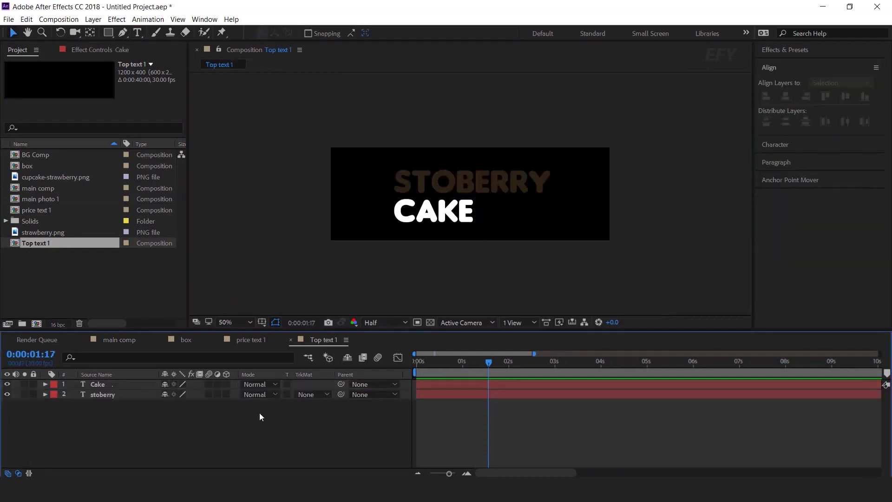
click(290, 339)
click(120, 340)
Place the Top text 1 composition directly above the price text 1 layer in main comp and make it 3D
click(38, 264)
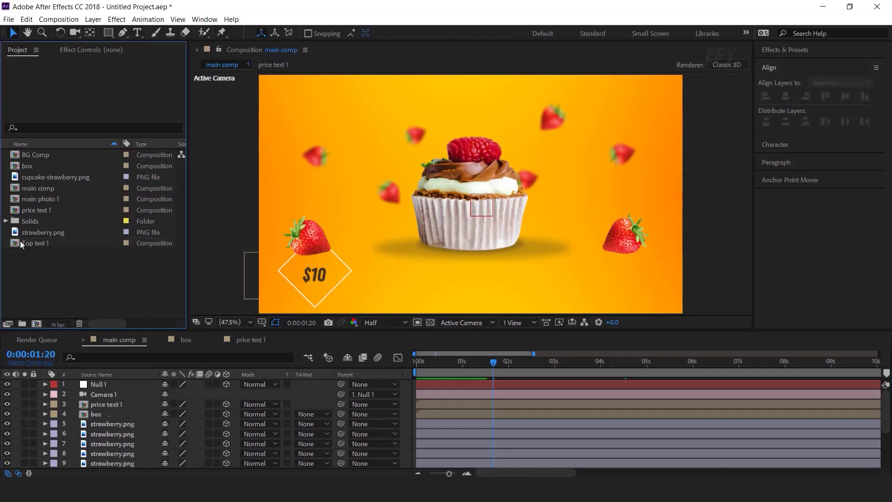
click(27, 244)
drag(14, 245, 107, 398)
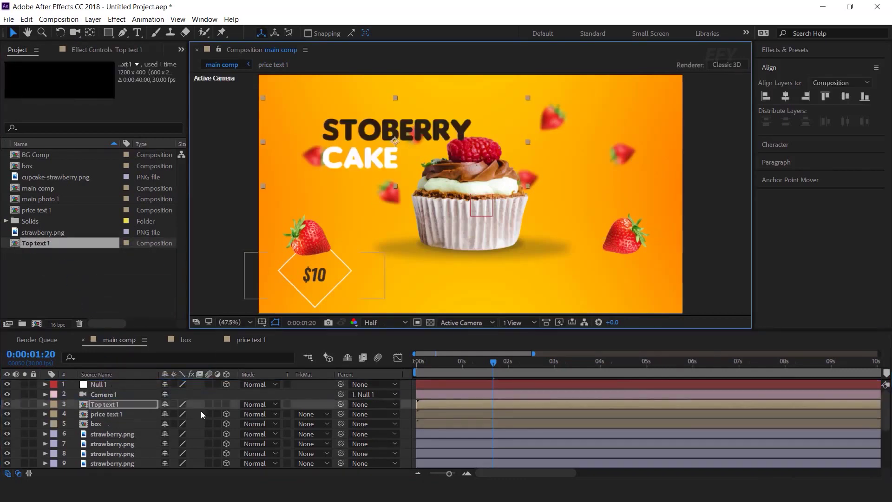
click(227, 403)
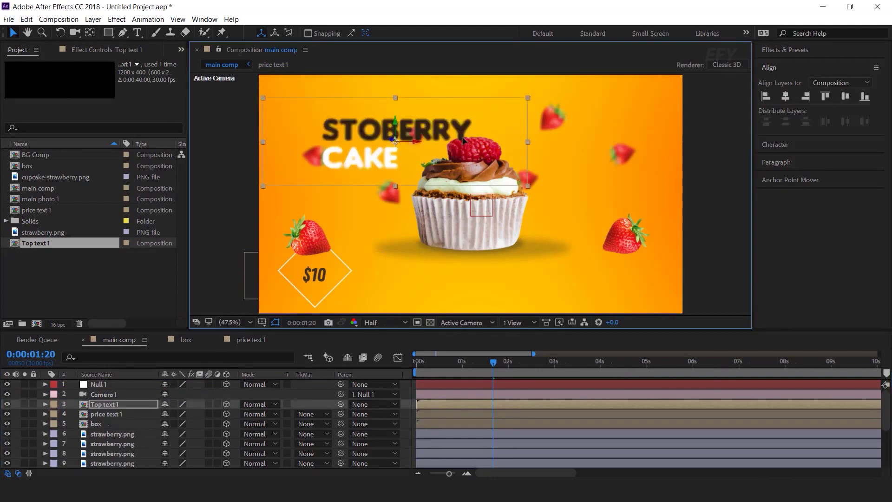
Move the Top text 1 layer to the upper-left corner of the frame and push it back to a Z position of 886
drag(425, 110, 416, 108)
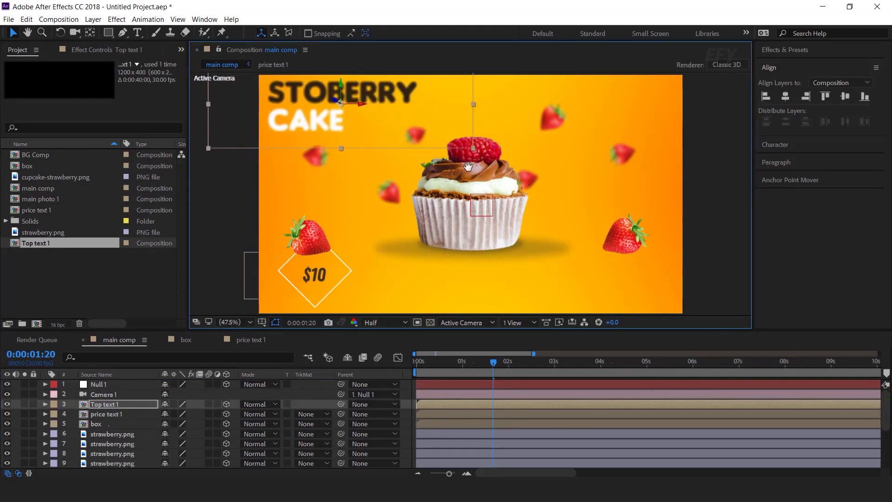
drag(467, 166, 476, 196)
drag(416, 129, 420, 133)
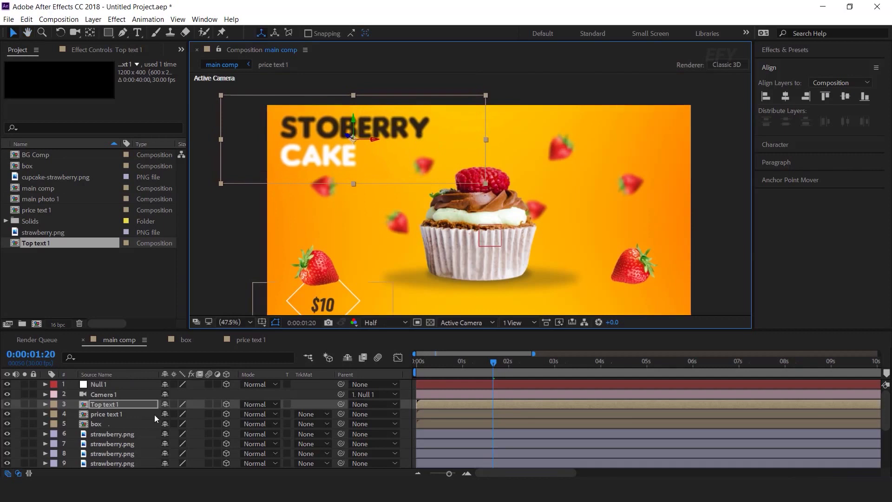
key(p)
drag(201, 413, 729, 417)
drag(469, 204, 405, 172)
Scale the Top text 1 layer to 134% and nudge it to about 61, -39.2, 886
key(s)
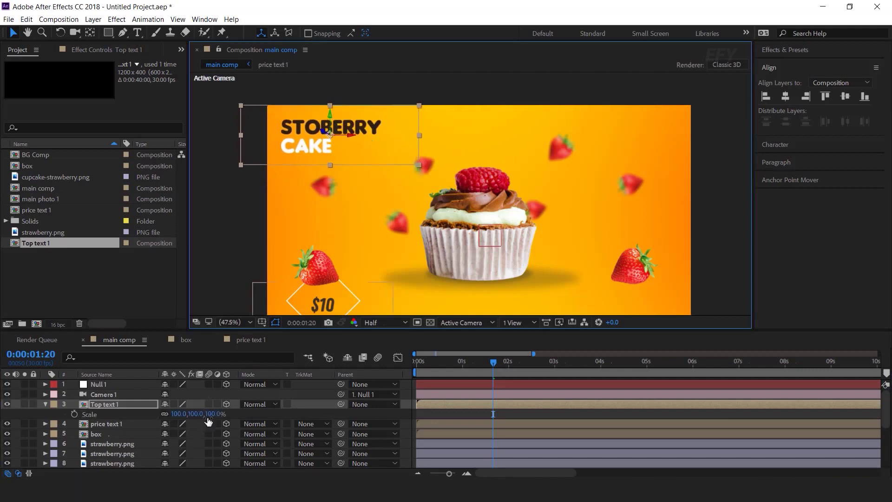
drag(207, 414, 407, 149)
key(shift+Right)
key(shift+Right)
key(shift+Right)
key(shift+Right)
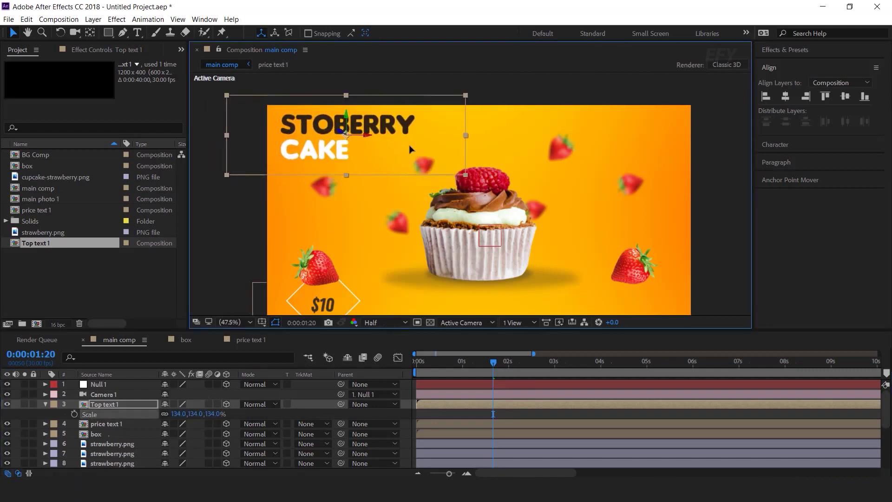
click(45, 403)
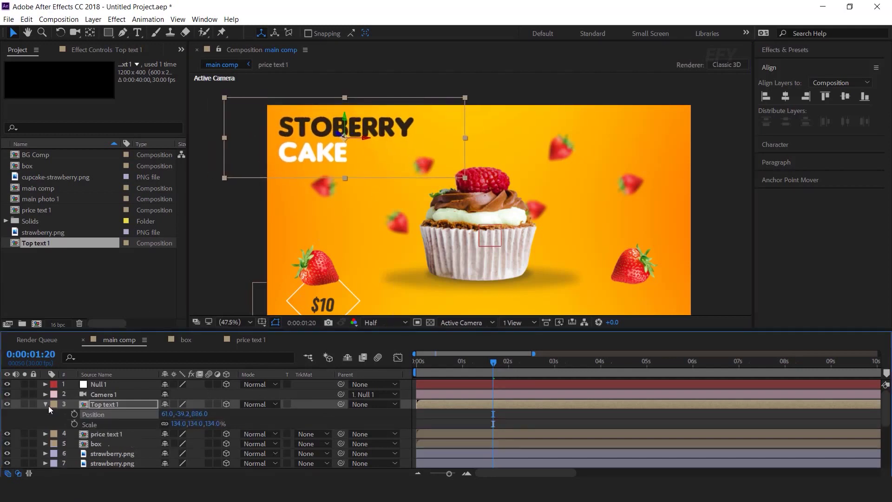
Shift the Top text 1 and price text 1 layers to start shortly after 1 second, price text 1 slightly behind, and preview the text animations
shift+click(107, 413)
drag(444, 416, 509, 404)
click(483, 404)
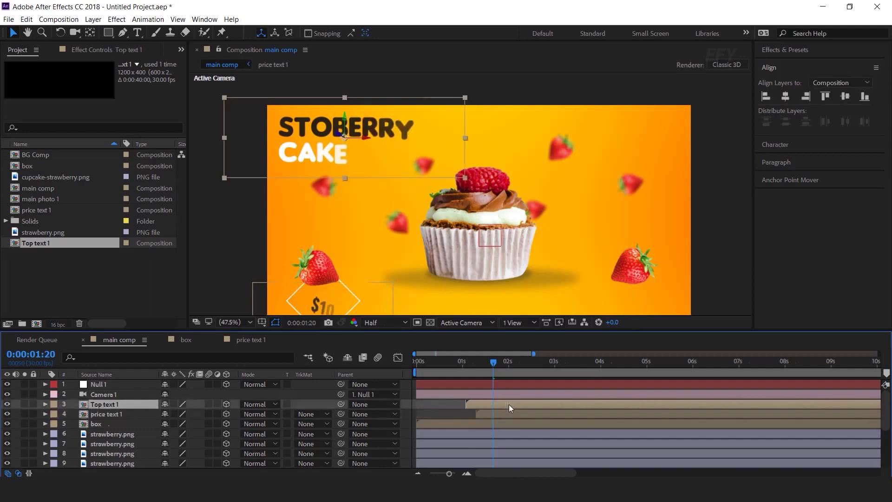
drag(463, 360, 458, 360)
key(space)
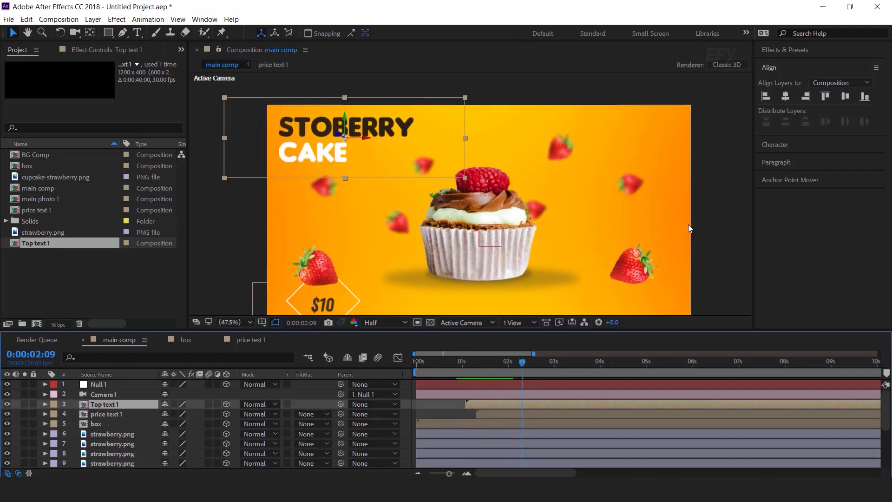
scroll(655, 241, down, 2)
click(656, 240)
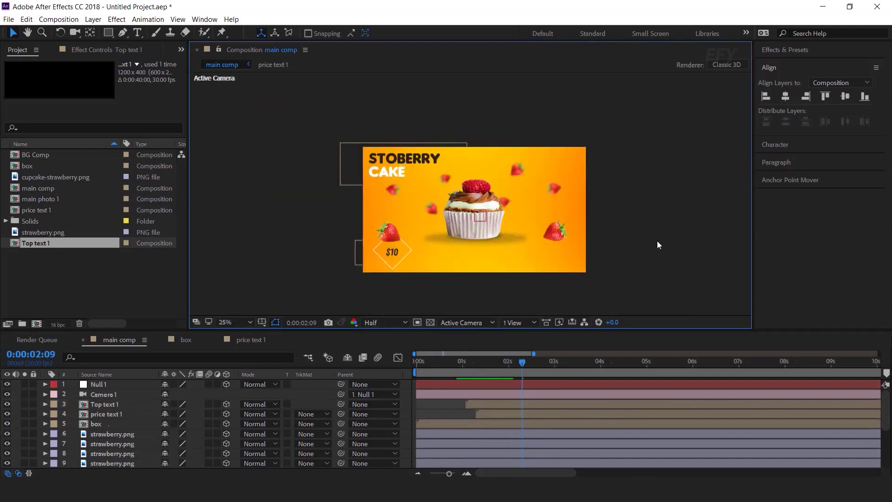
Keyframe Null 1's position at 0:00:01:00 with its current value and at frame 0 with a Z position of 6010
click(111, 385)
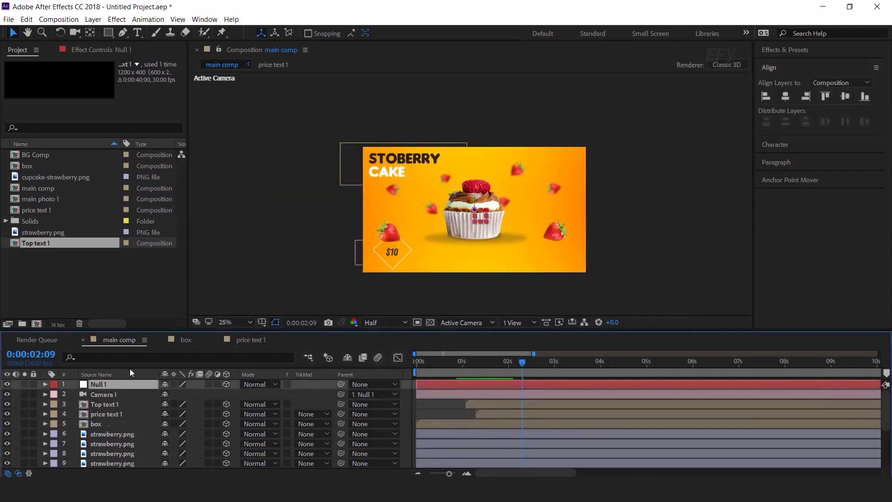
drag(446, 372, 461, 364)
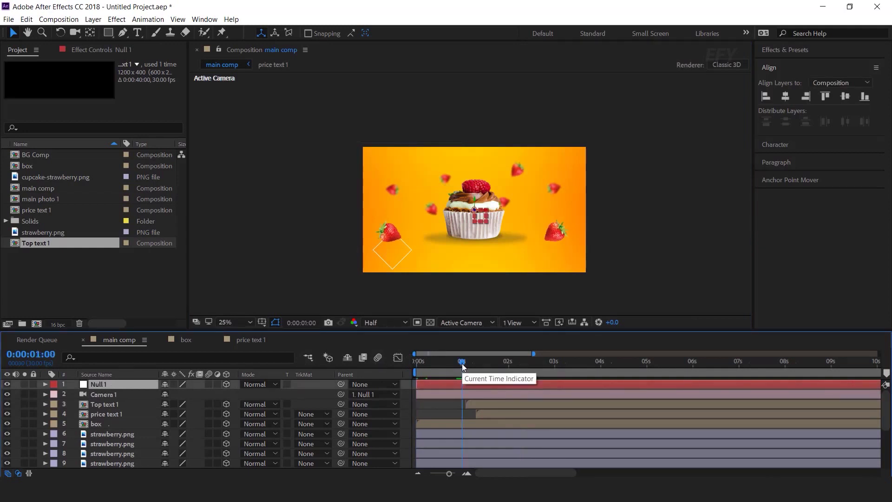
key(p)
click(73, 394)
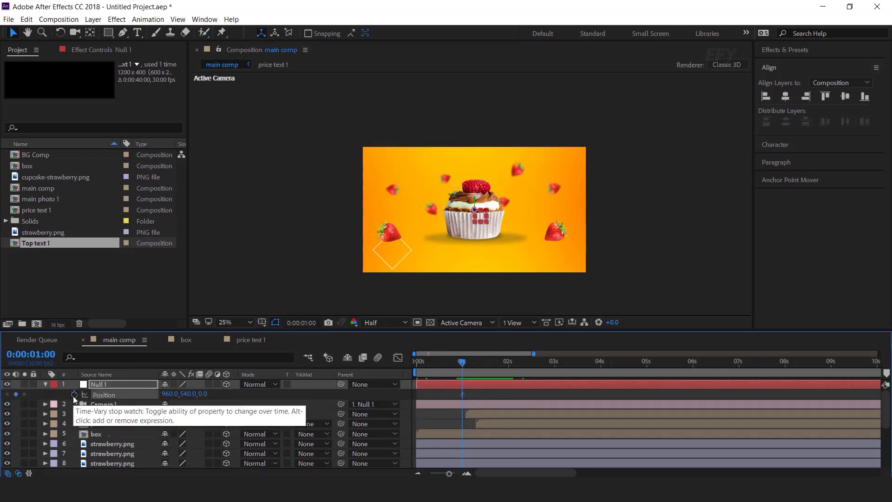
key(shift+r)
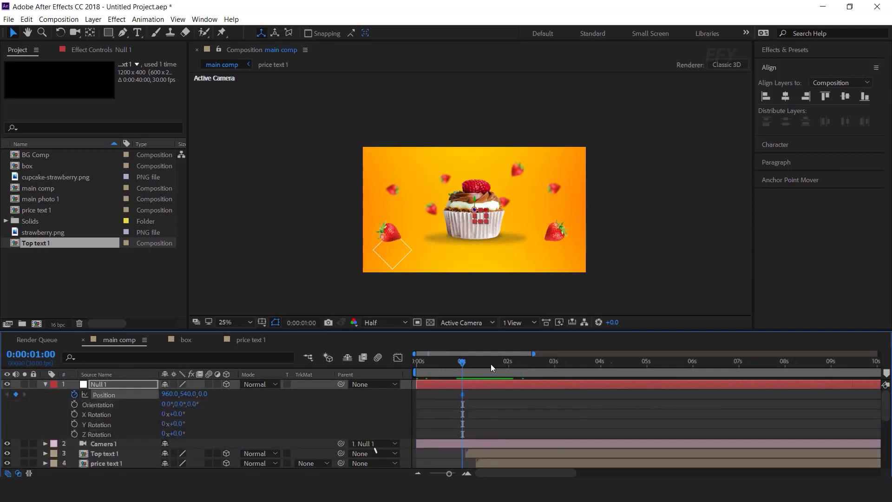
key(Home)
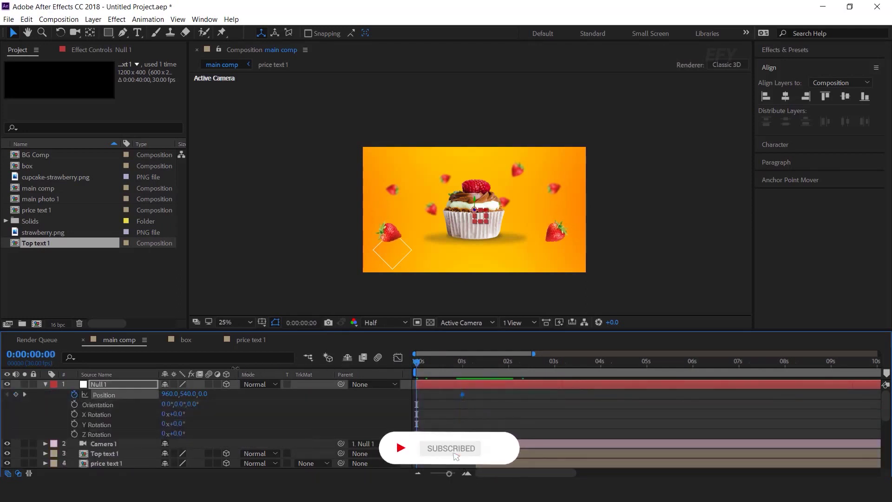
drag(203, 397, 518, 398)
Add a holding position keyframe on Null 1 at 0:00:03:01, set Z to -4860 at 0:00:04:00, and preview the camera move
drag(417, 362, 557, 366)
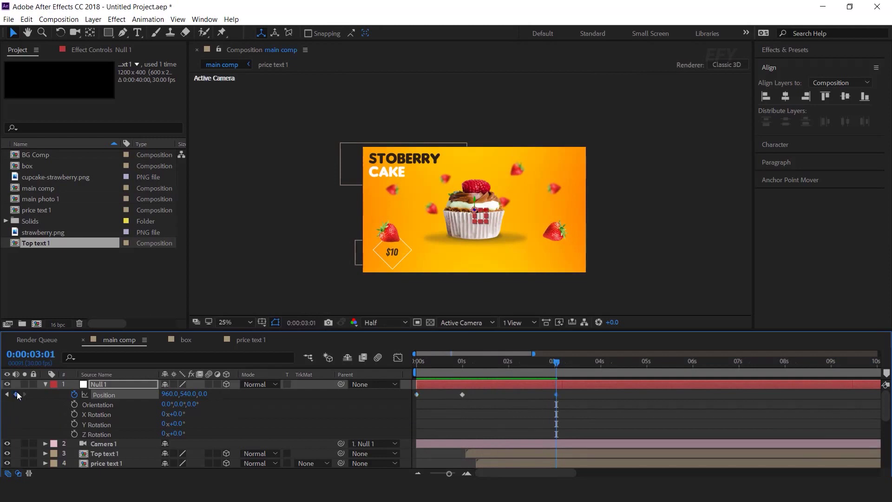
click(601, 363)
drag(203, 398, 167, 398)
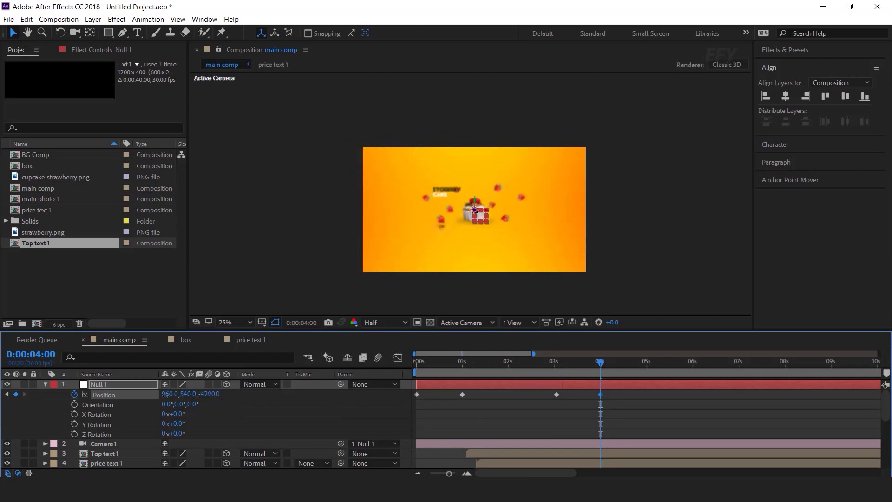
key(Home)
key(space)
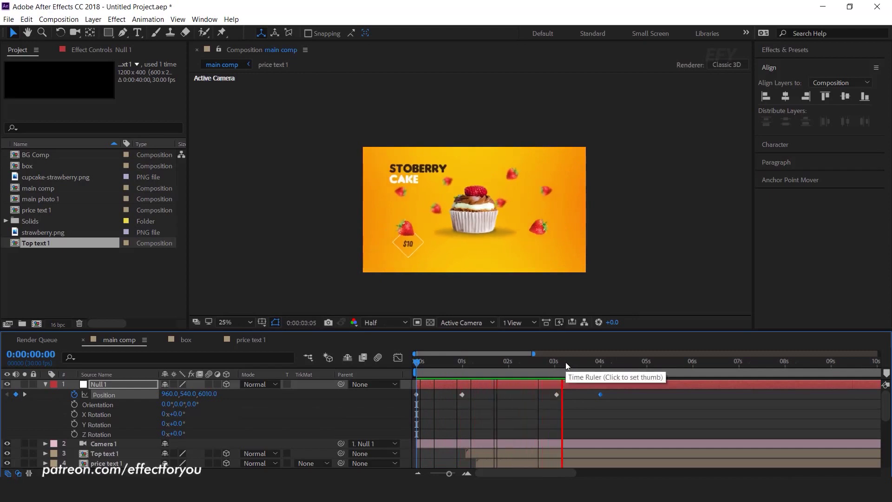
Keyframe Null 1's Z rotation at 0° at 0:00:01:00 and 45° at frame 0, and preview the opening move
drag(570, 361, 411, 367)
click(461, 362)
click(74, 434)
drag(465, 363, 422, 370)
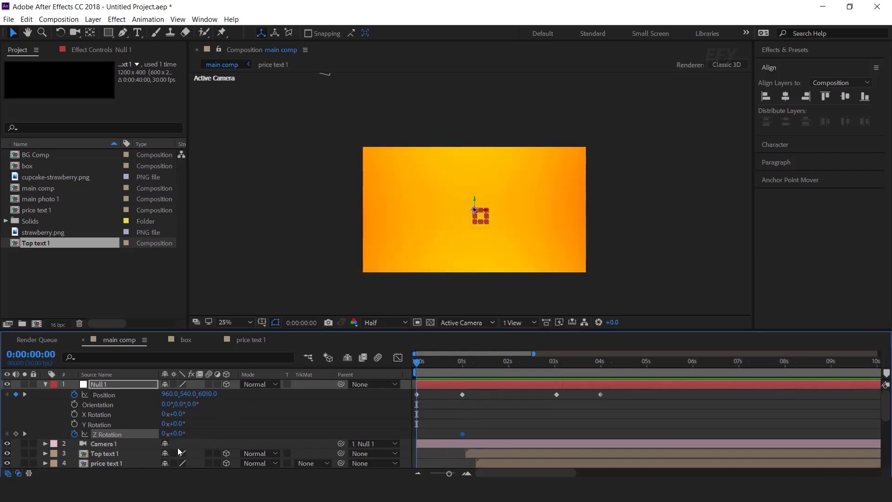
drag(182, 439, 244, 435)
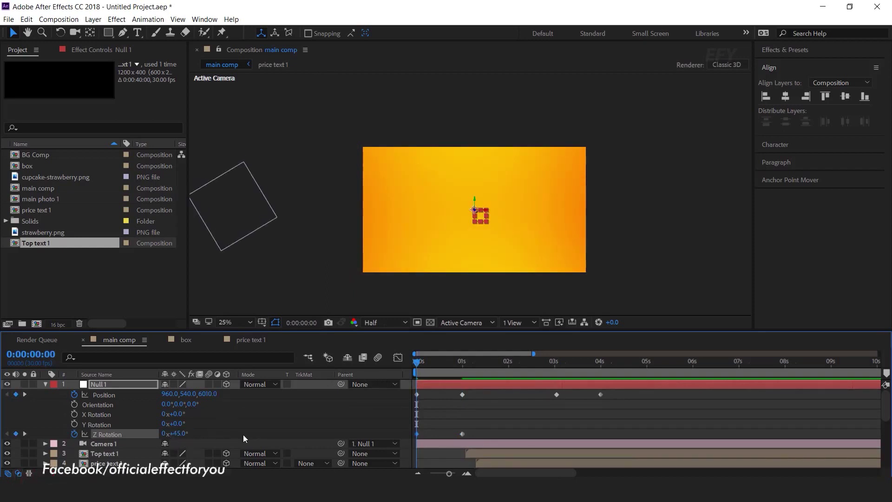
key(space)
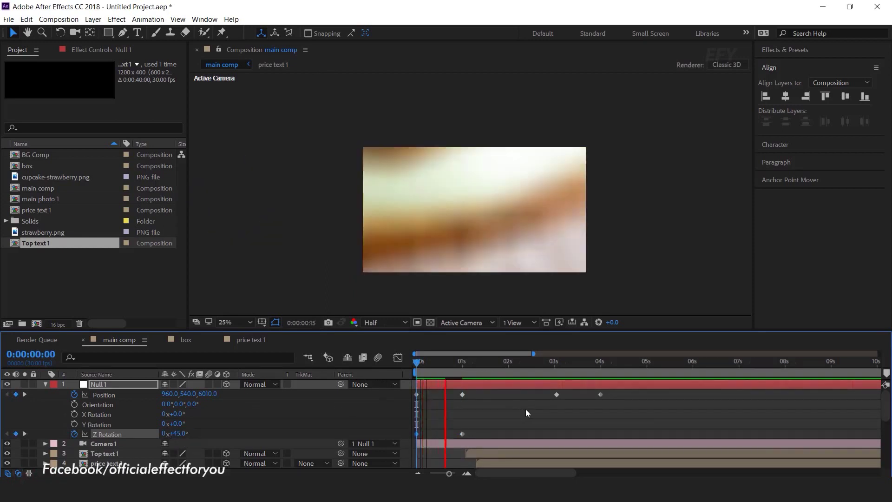
Add a 0° Z rotation keyframe on Null 1 at 0:00:03:01 and set the Z rotation to -45° at 0:00:04:00
click(555, 363)
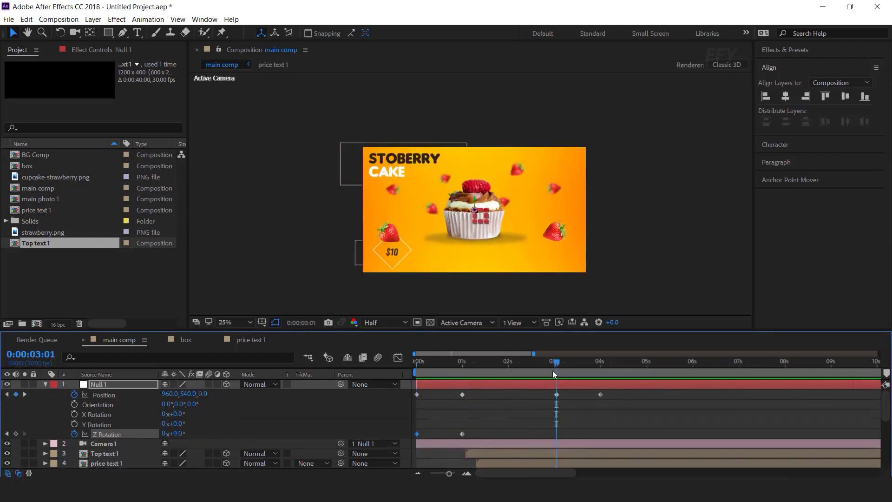
click(15, 433)
click(600, 363)
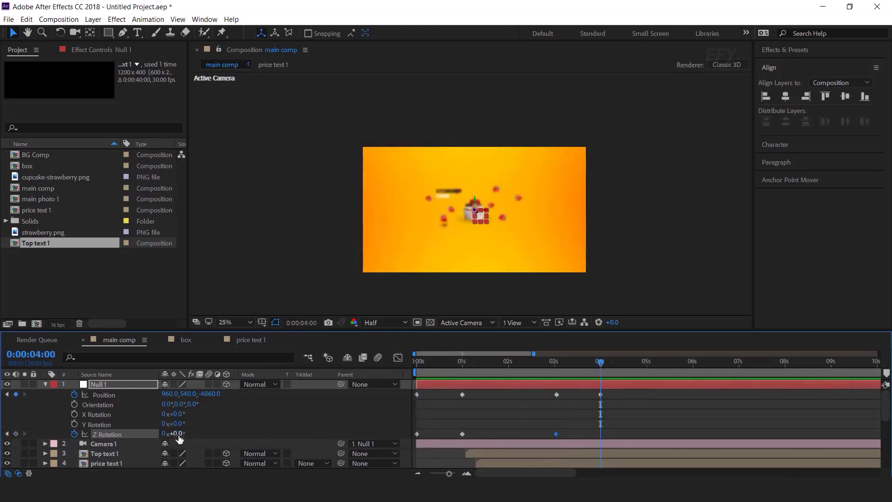
click(176, 433)
text(-45)
key(Return)
click(553, 363)
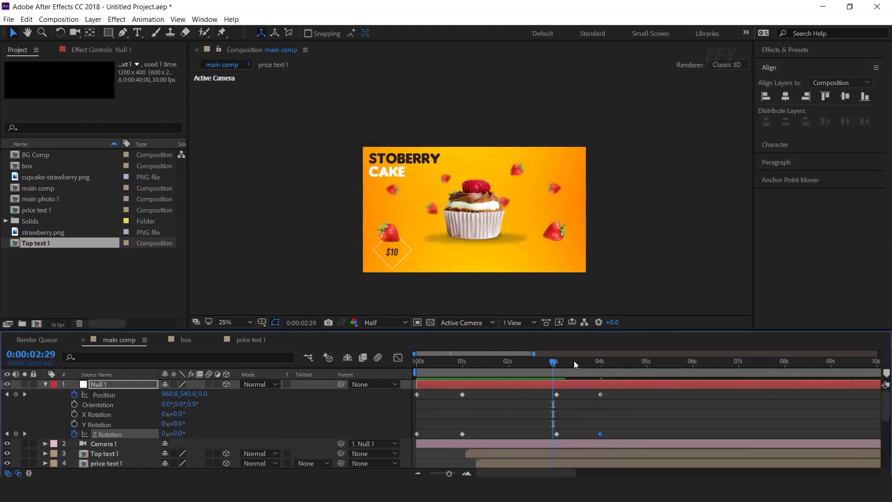
Preview the closing move, then apply Easy Ease to all of Null 1's position and Z rotation keyframes
key(space)
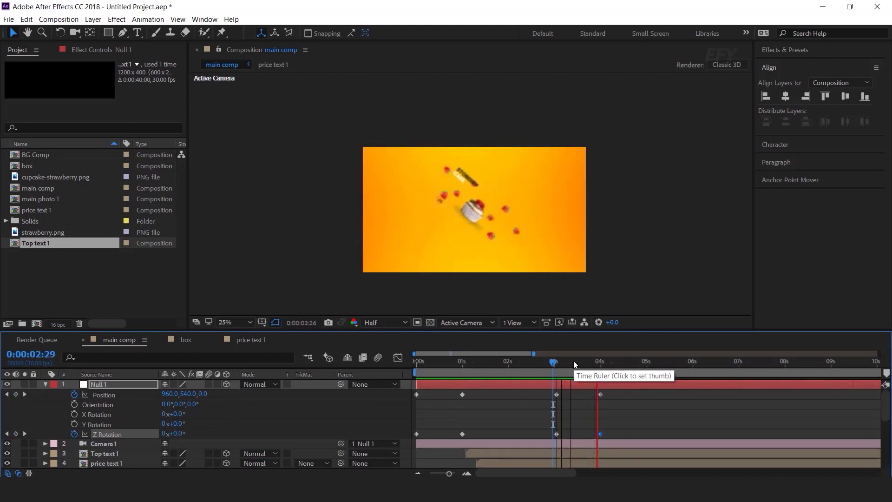
click(595, 362)
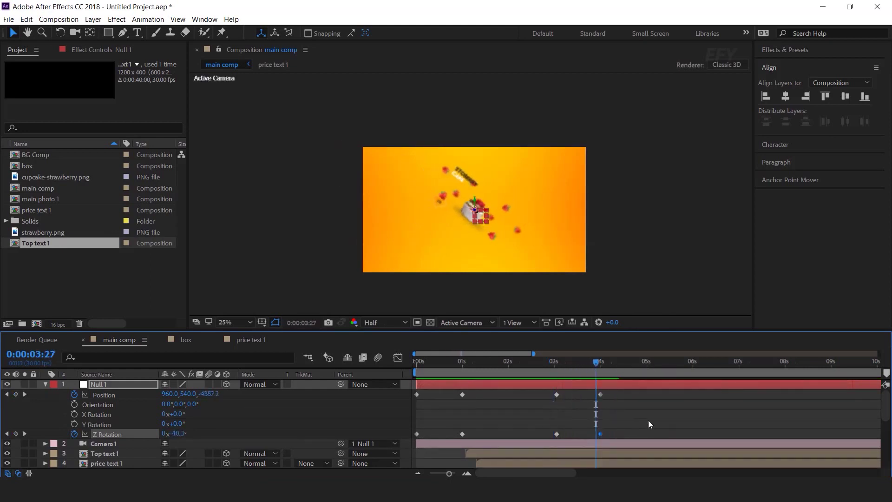
drag(676, 390, 416, 437)
right_click(462, 394)
mouse_move(576, 385)
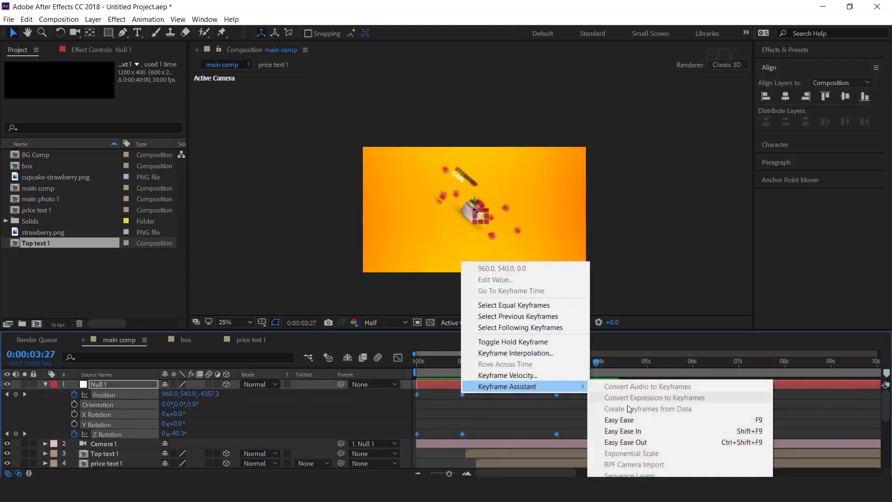
click(637, 420)
Reshape Null 1's position speed graph to peak just after frame 0 and just before 0:00:04:00, and preview the animation
drag(651, 402, 401, 392)
click(397, 357)
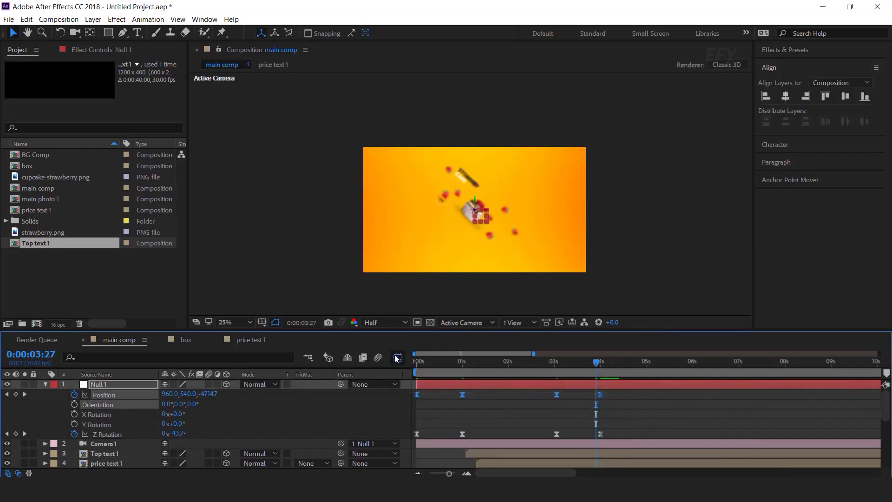
drag(445, 451, 422, 447)
drag(657, 432, 595, 447)
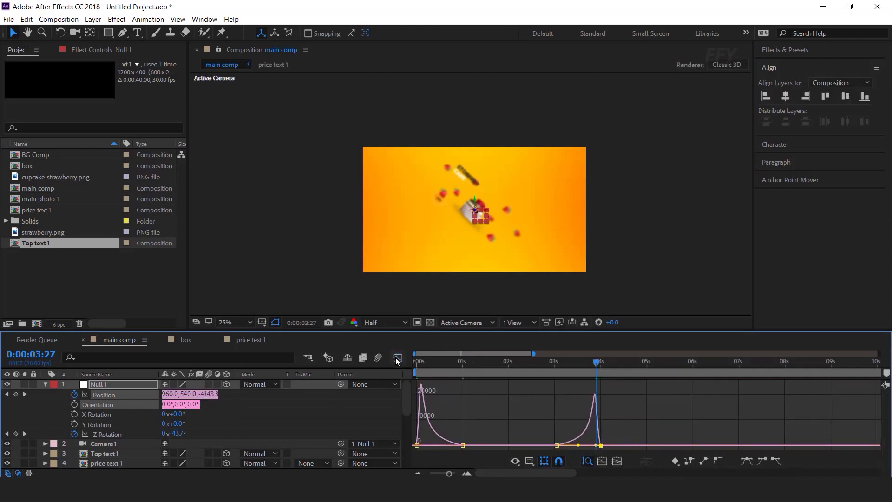
key(shift+F3)
click(661, 409)
key(Home)
key(space)
click(458, 366)
Reshape Null 1's Z rotation speed graph to peak near the start of the opening move and near the end of the closing move
drag(659, 420, 410, 436)
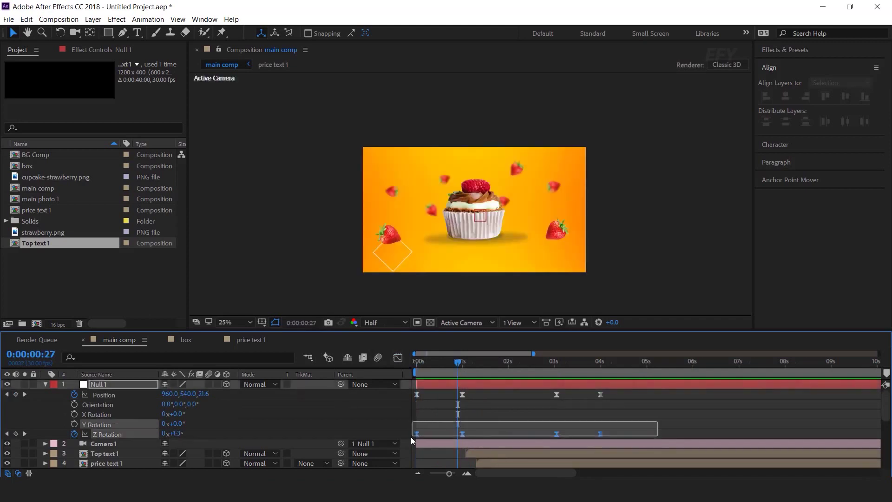
click(398, 358)
drag(432, 385, 444, 385)
drag(585, 388, 596, 389)
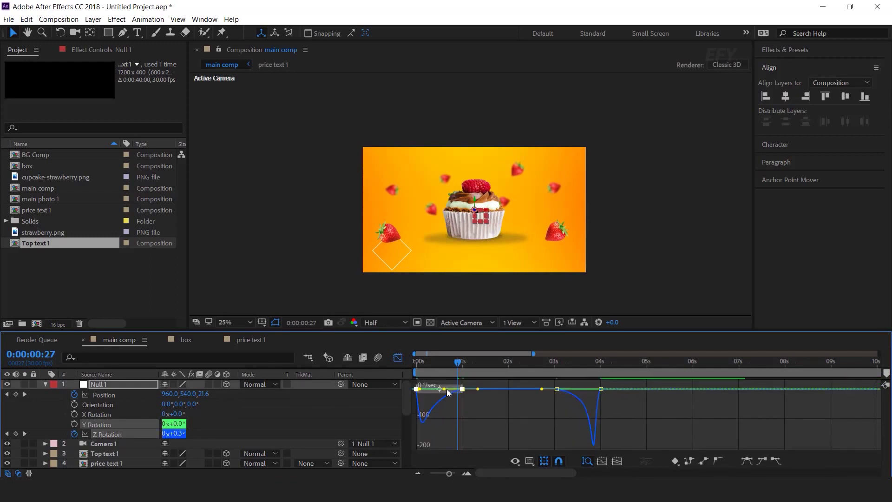
key(shift+F3)
click(438, 386)
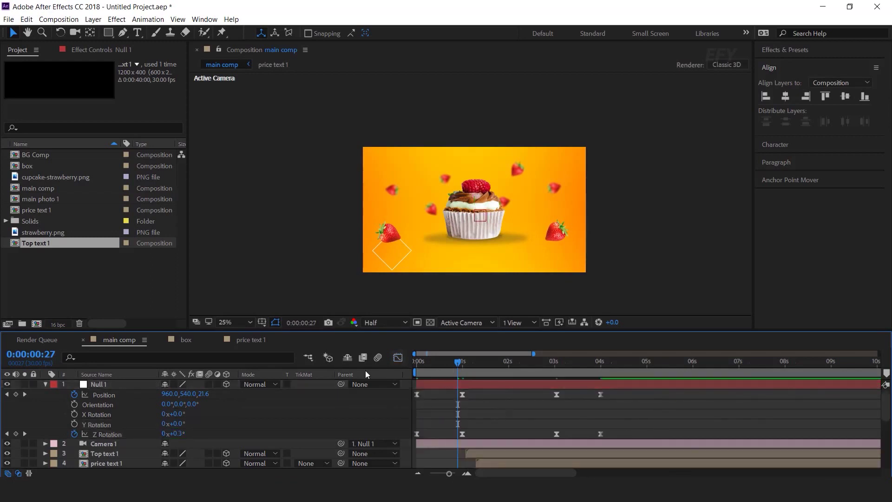
Preview the eased camera moves in main comp and collapse Null 1's properties
key(space)
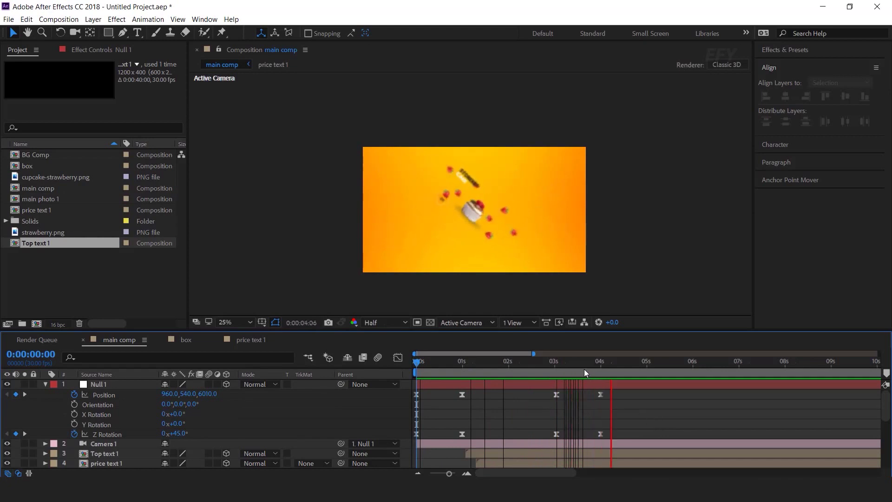
click(561, 360)
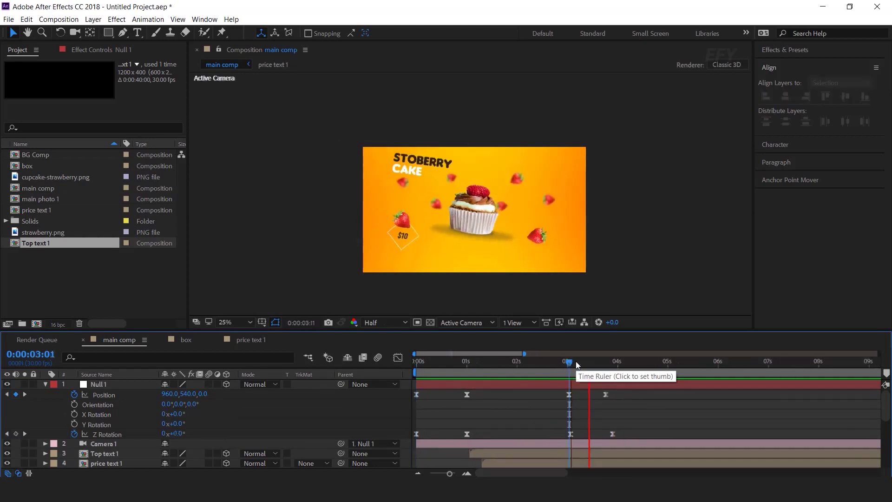
click(505, 361)
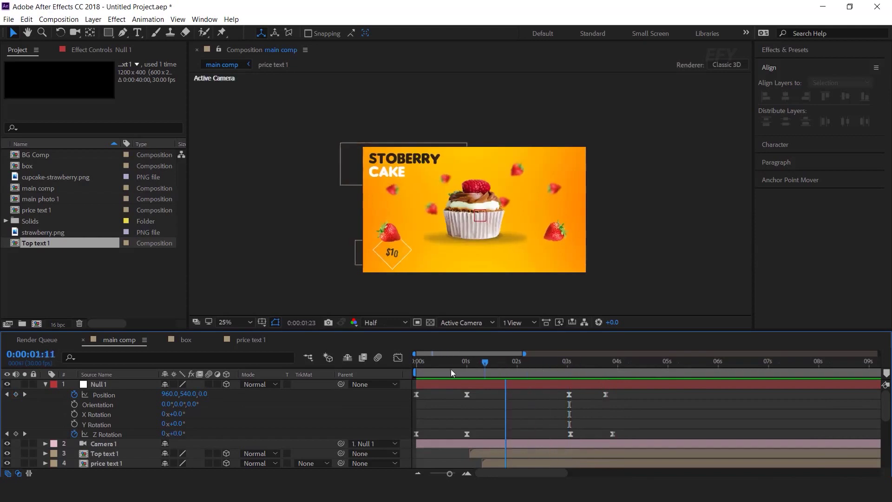
key(Home)
click(45, 384)
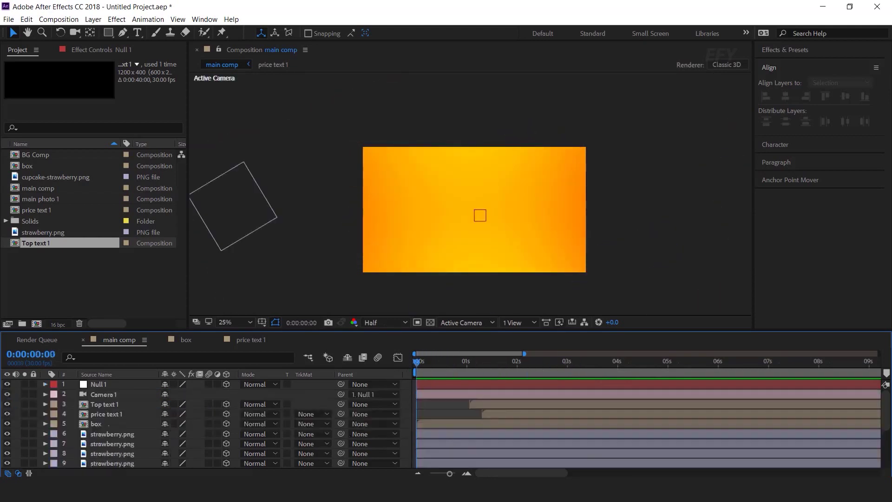
Create a second null object in main comp and parent Null 1 to it
key(k)
click(116, 385)
right_click(236, 250)
mouse_move(267, 256)
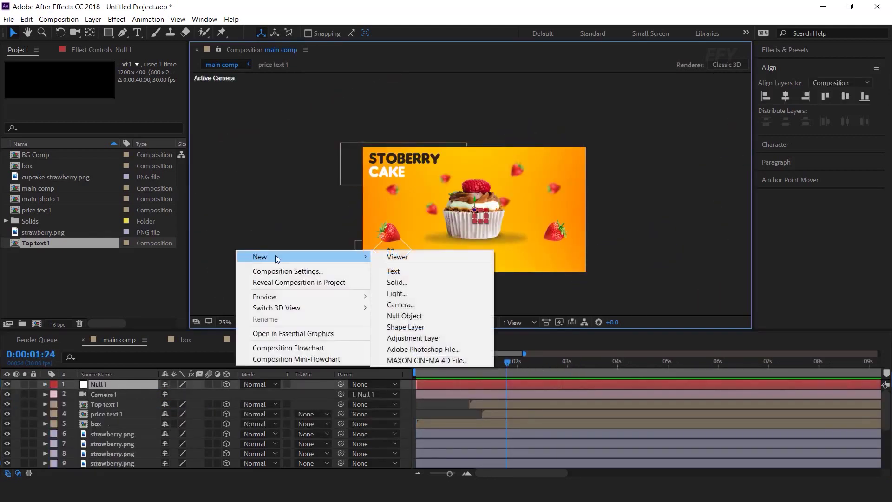
click(404, 315)
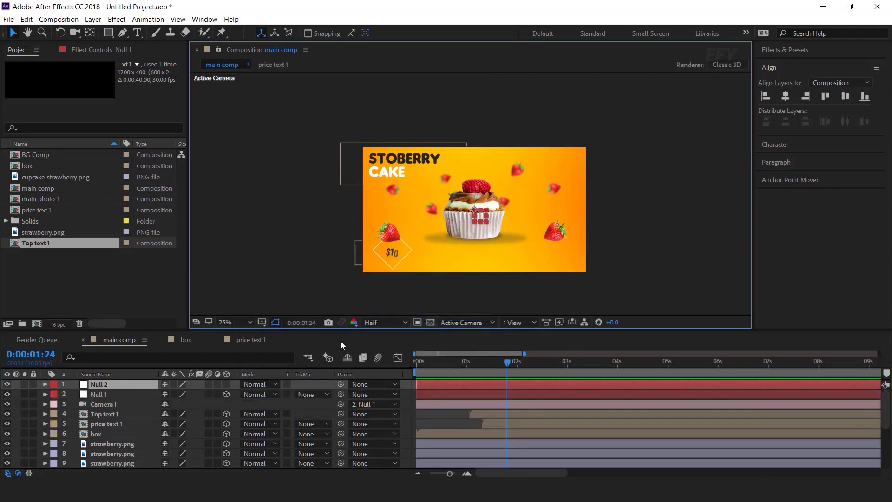
click(104, 394)
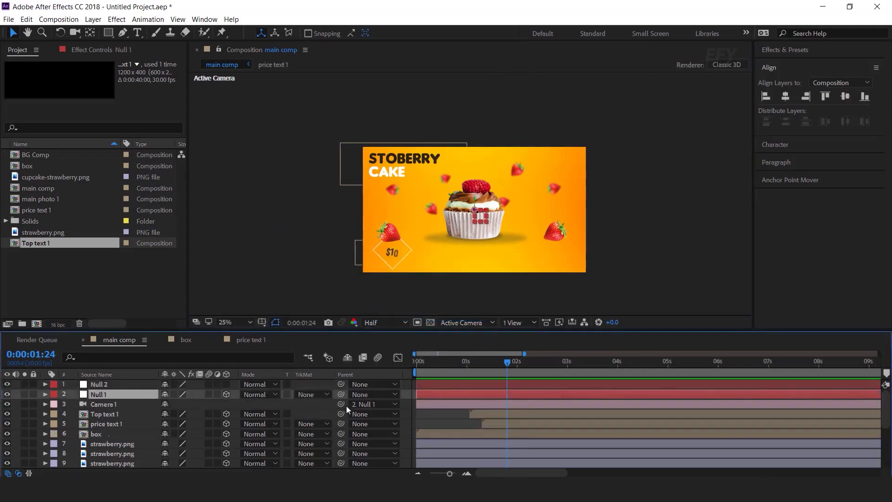
drag(341, 394, 105, 380)
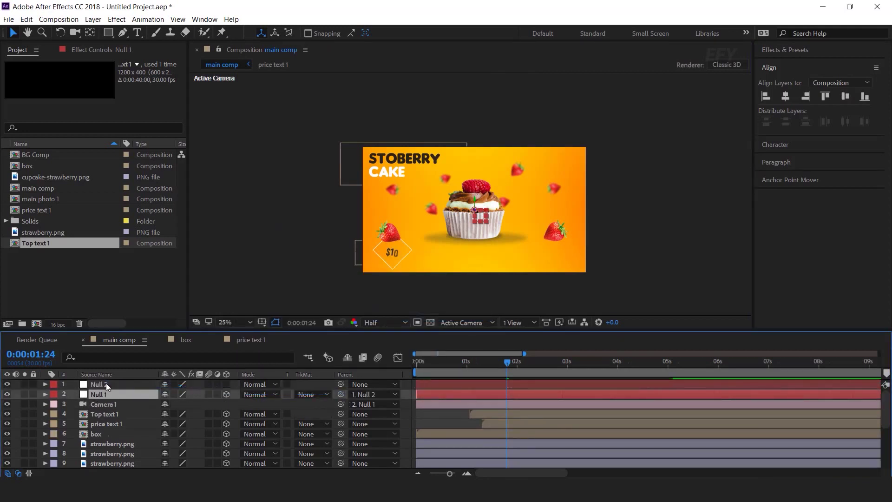
Make Null 2 a 3D layer, keyframe its position at frame 0, and change its Z position to a negative value at 0:00:07:01
click(106, 382)
drag(431, 361, 336, 360)
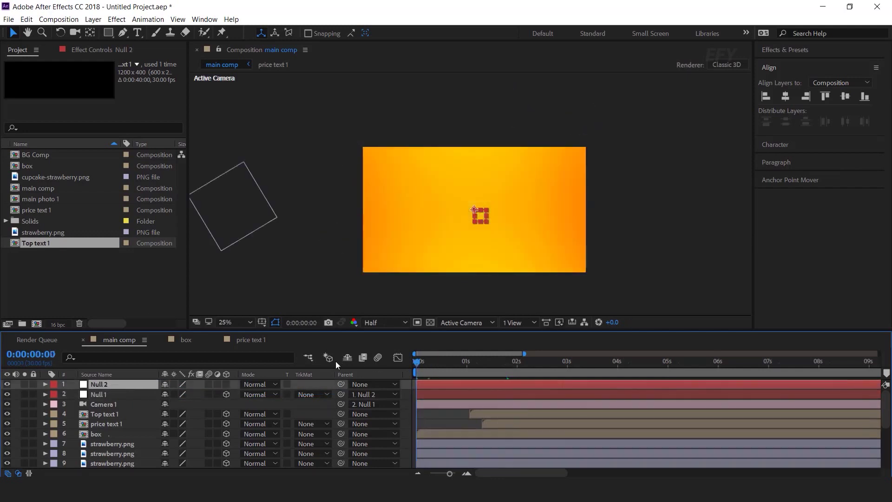
key(p)
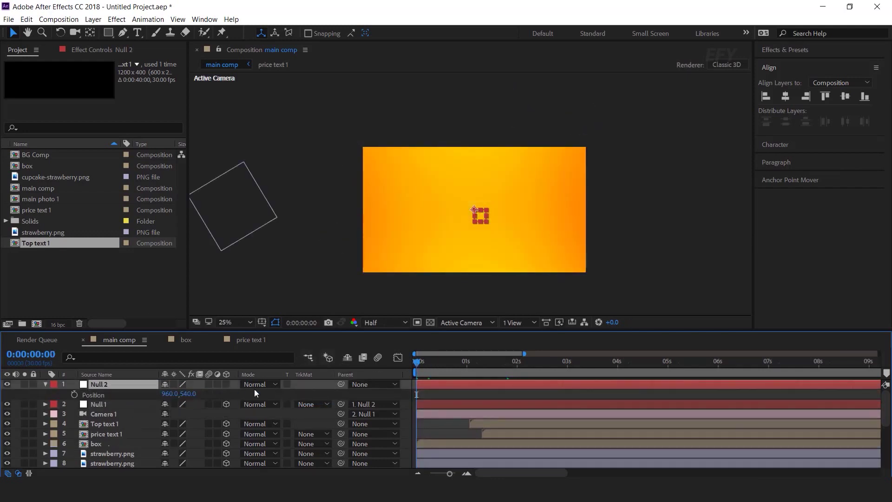
click(227, 383)
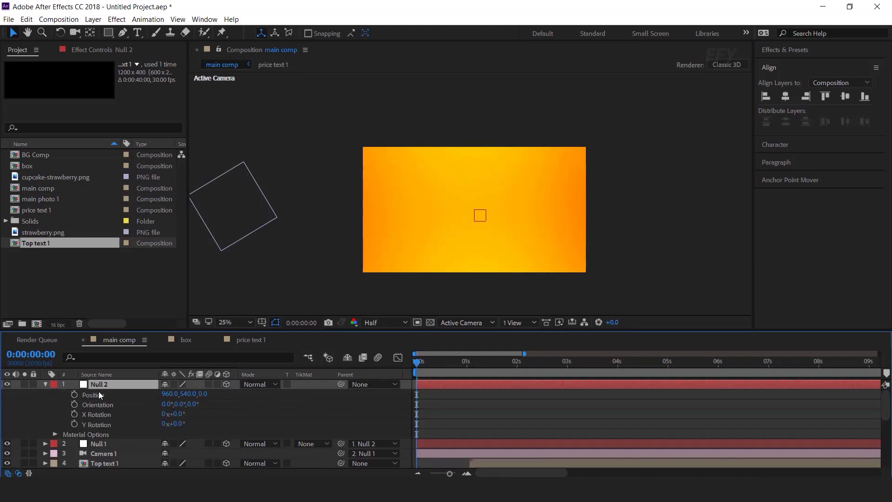
click(74, 394)
click(769, 366)
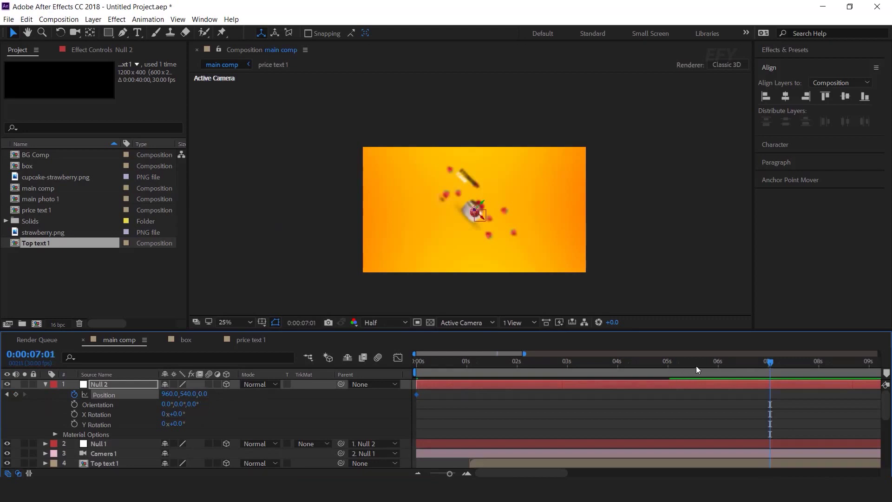
drag(204, 394, 753, 404)
Preview Null 2's added camera drift, set the viewer magnification to Fit up to 100%, and preview again from the start
key(space)
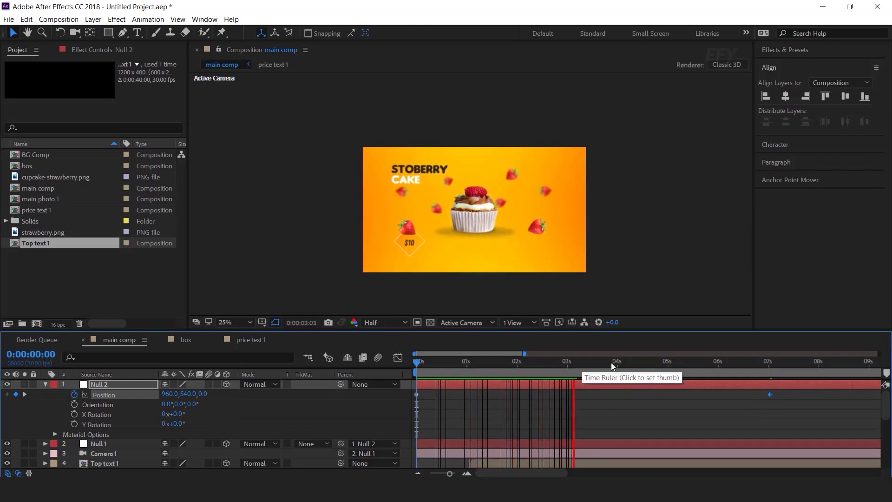
click(634, 362)
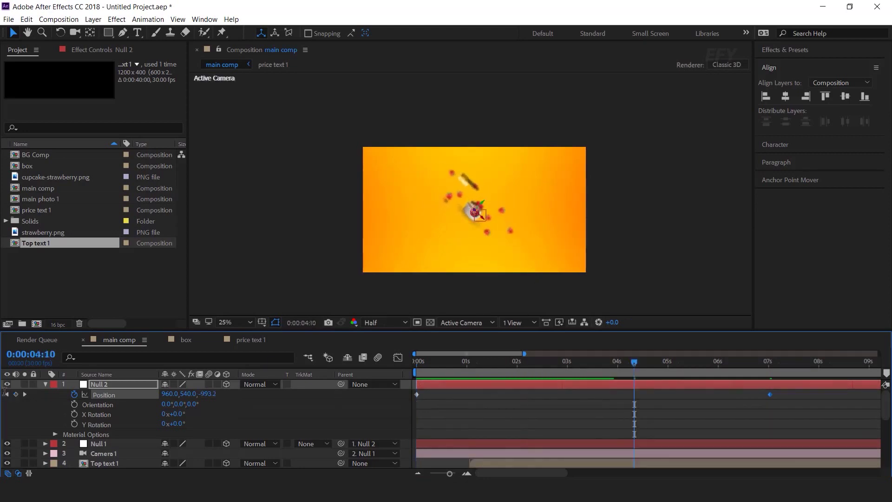
click(45, 384)
click(234, 323)
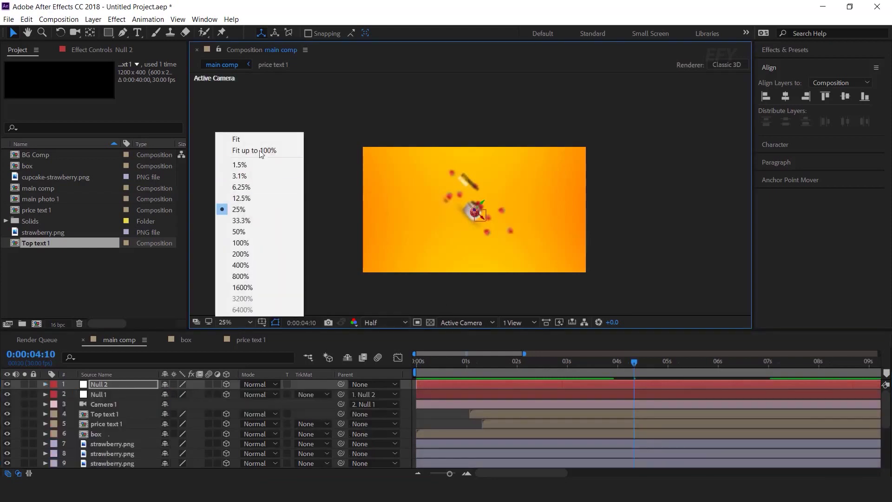
click(263, 150)
click(416, 365)
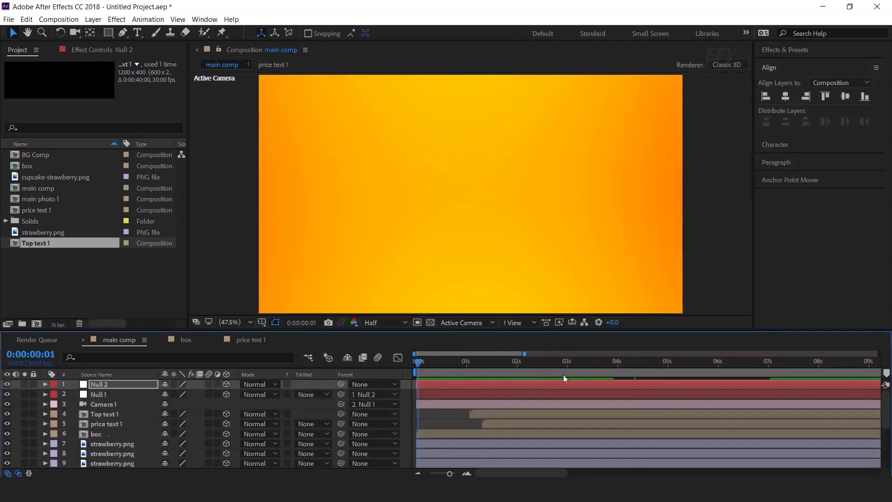
key(space)
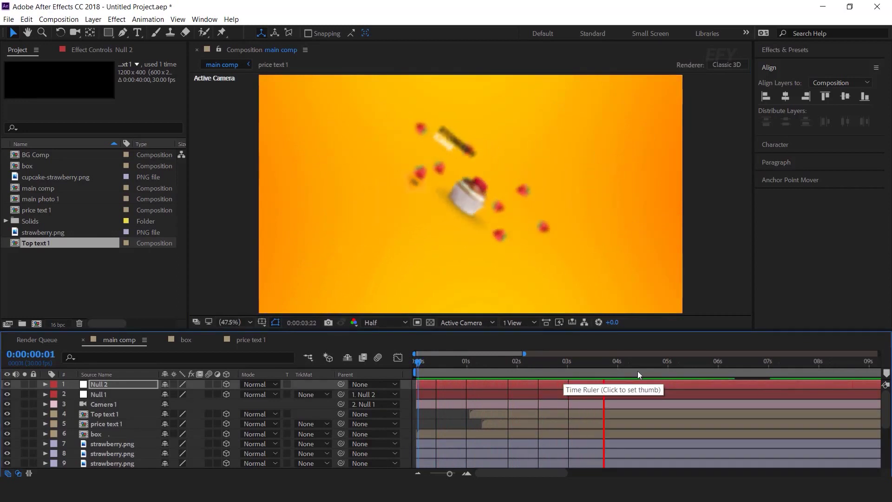
click(667, 370)
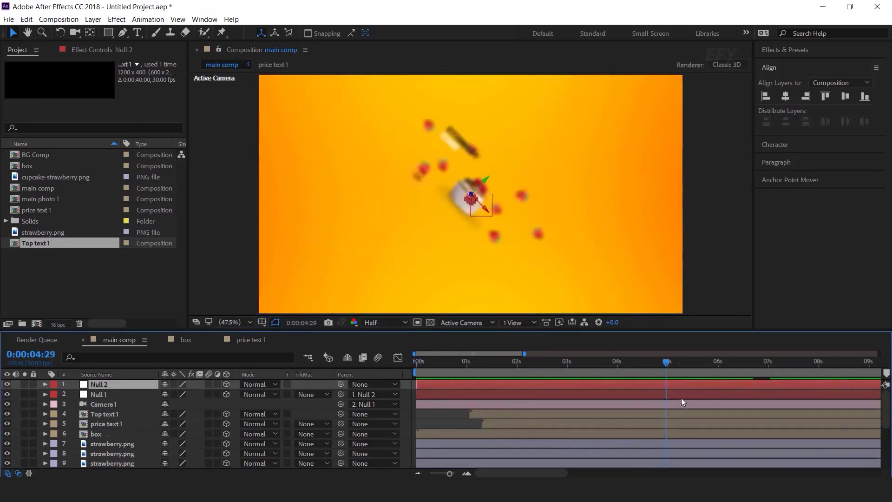
Move Null 2's last position keyframe to about 0:00:15:00 to slow its drift
key(u)
key(minus)
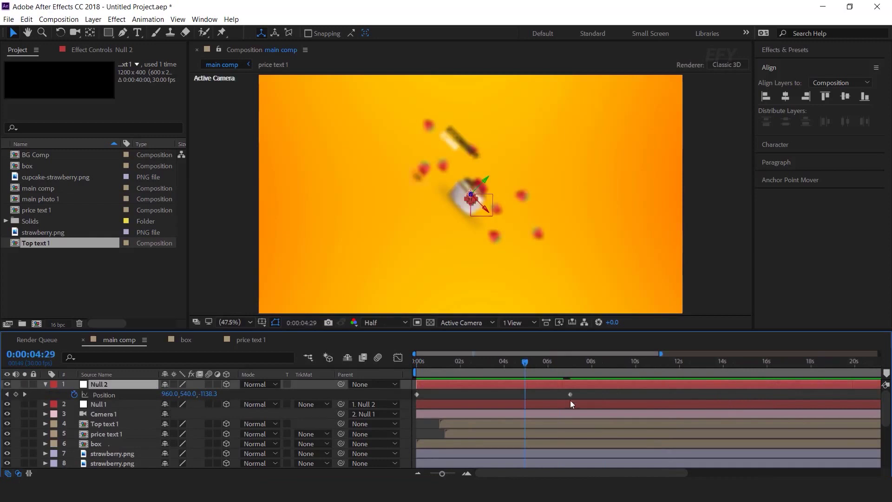
drag(570, 395, 742, 395)
click(475, 363)
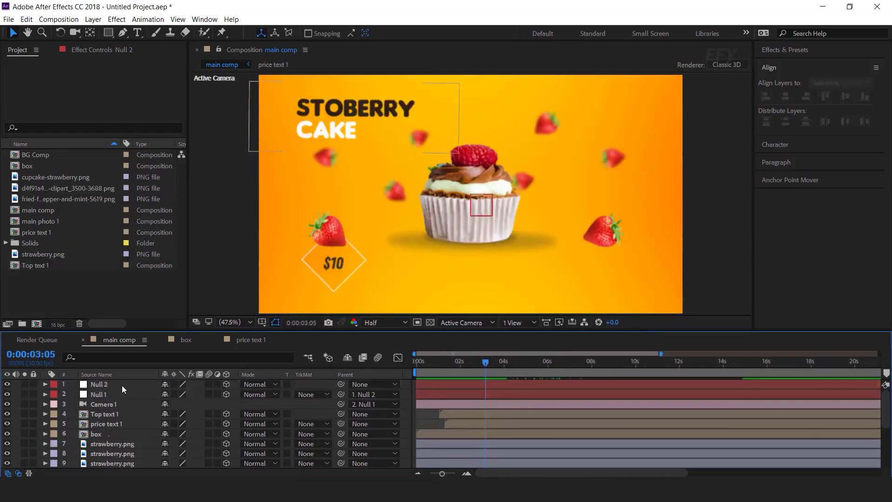
Pre-compose every main comp layer except BG Comp into a composition named Scene 1
click(121, 383)
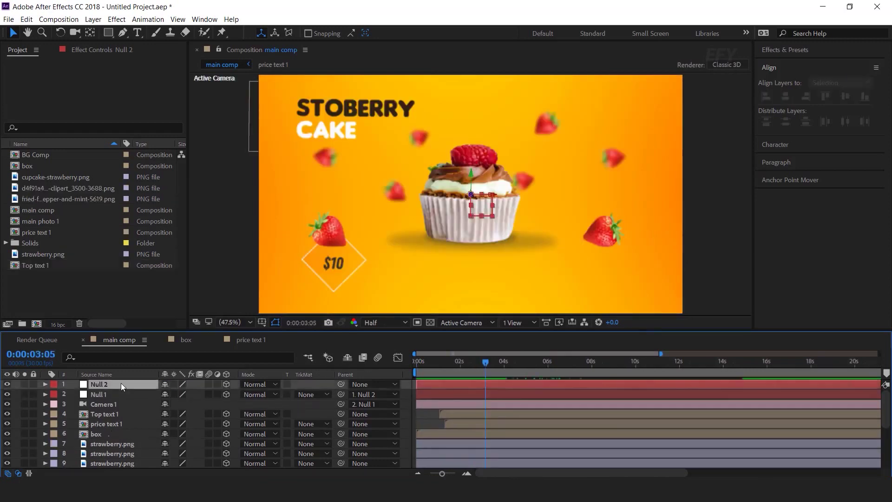
key(ctrl+a)
scroll(117, 446, down, 3)
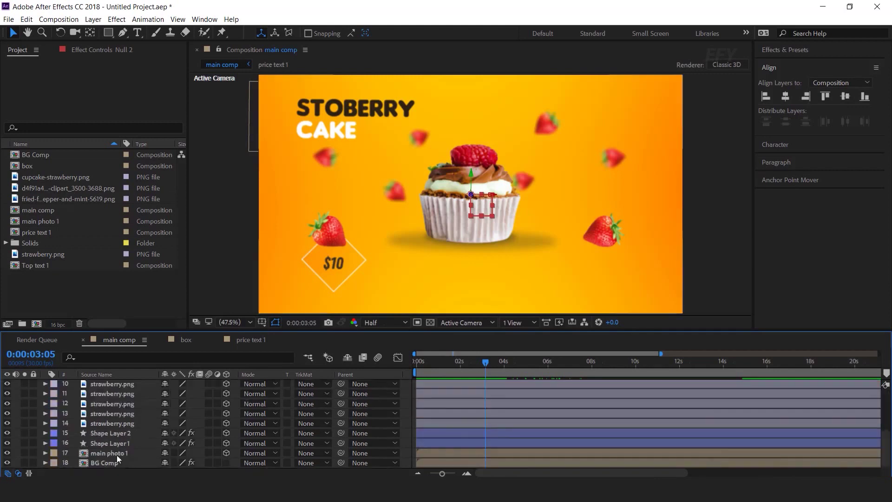
right_click(134, 414)
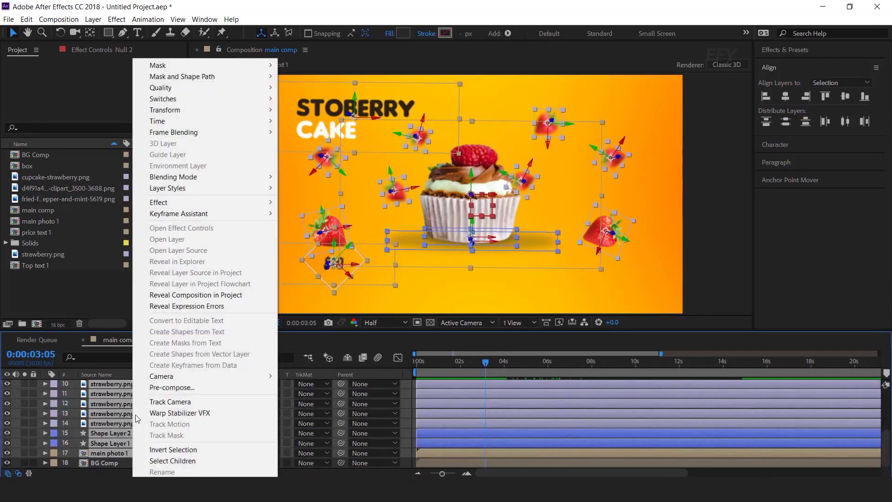
click(180, 390)
text(Scene 1)
key(Return)
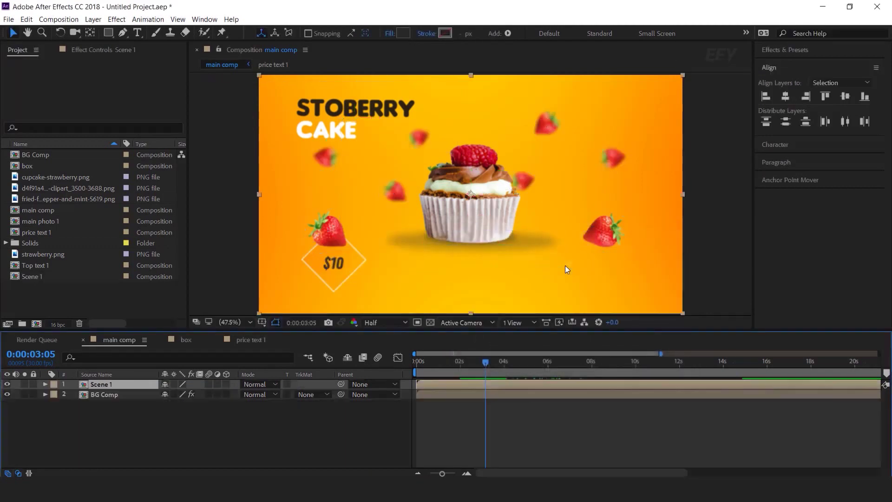
Duplicate the Scene 1 composition as Scene 2 and place it above Scene 1 in main comp, starting at about 0:00:04:15
click(405, 436)
key(minus)
click(469, 364)
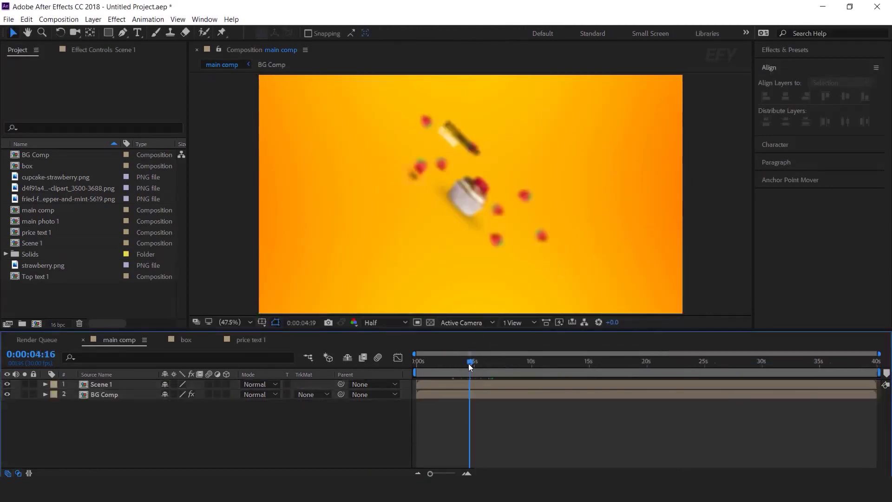
click(28, 243)
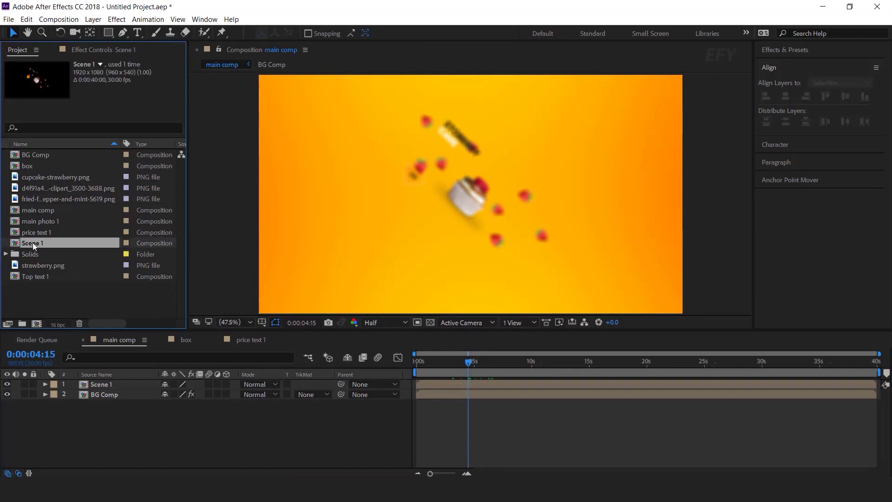
key(ctrl+d)
drag(20, 255, 469, 380)
key(equal)
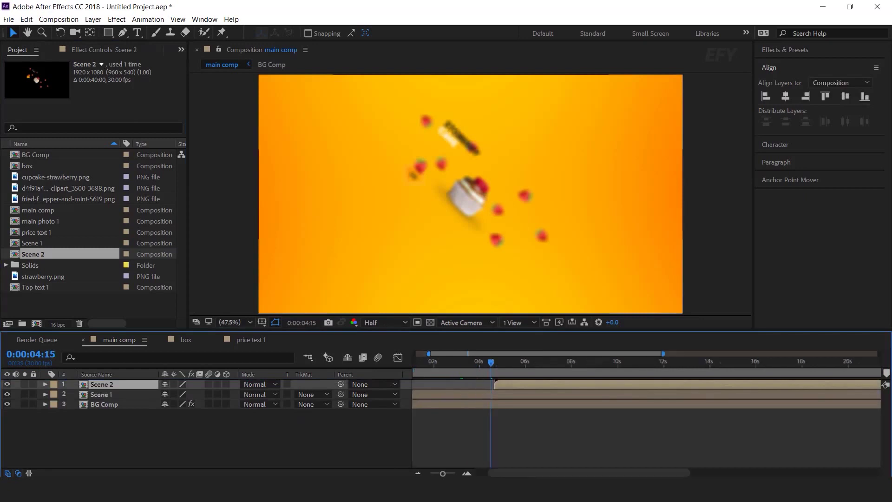
Shift the Scene 2 layer earlier in main comp so that it starts at about 0:00:03:12
drag(492, 473, 479, 473)
drag(487, 366, 493, 363)
click(498, 395)
drag(536, 383, 512, 383)
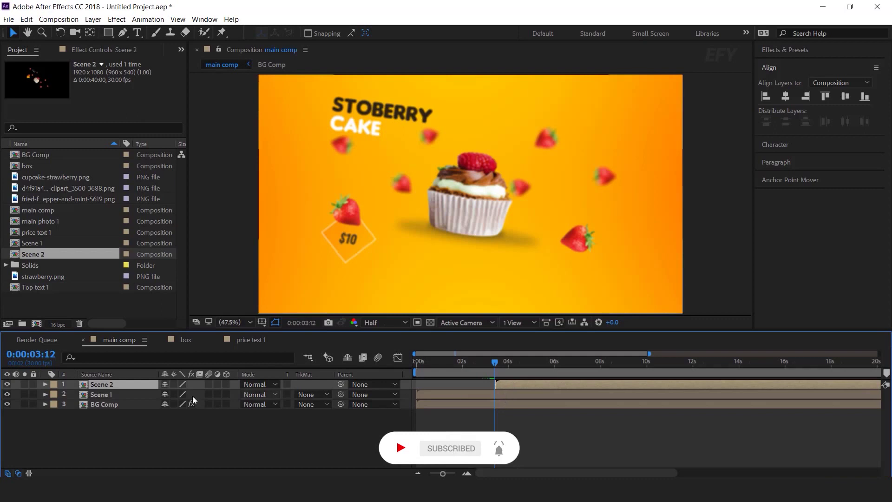
Fade out the Scene 1 layer with opacity keyframes of 100% at 0:00:03:12 and 0% at 0:00:03:20
click(95, 395)
key(t)
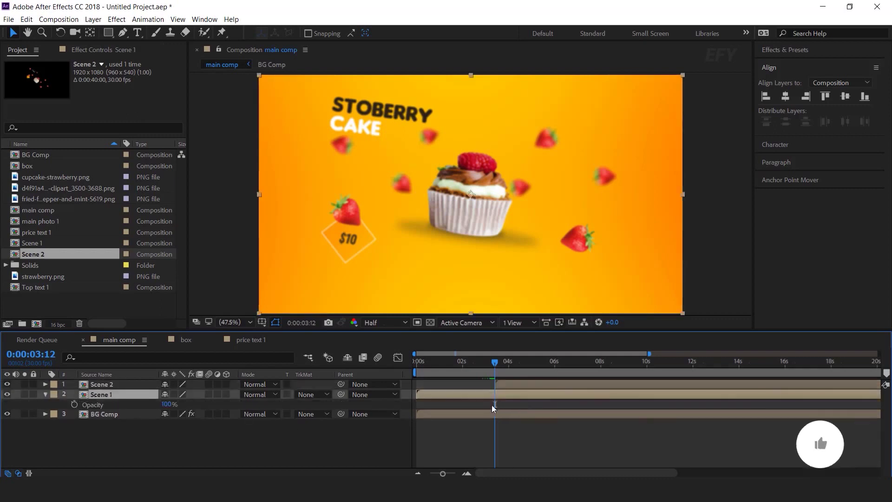
key(alt+shift+t)
key(equal)
key(equal)
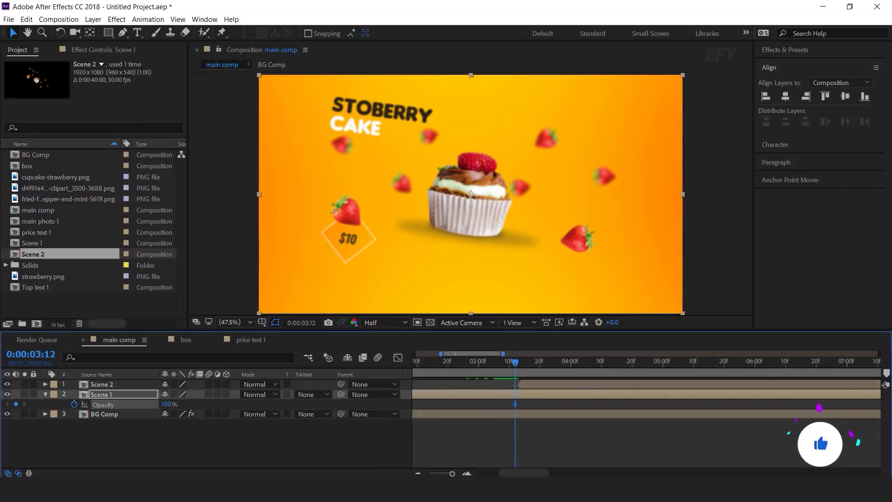
drag(514, 364, 539, 365)
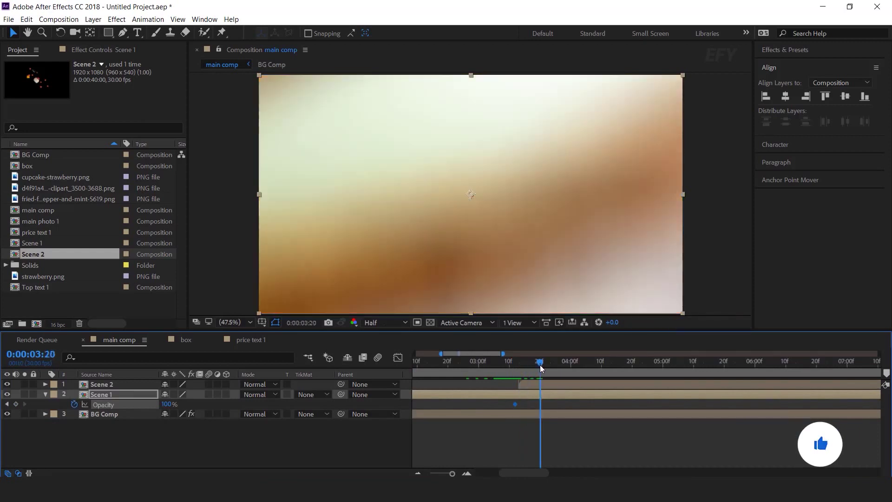
click(167, 404)
text(0)
key(Return)
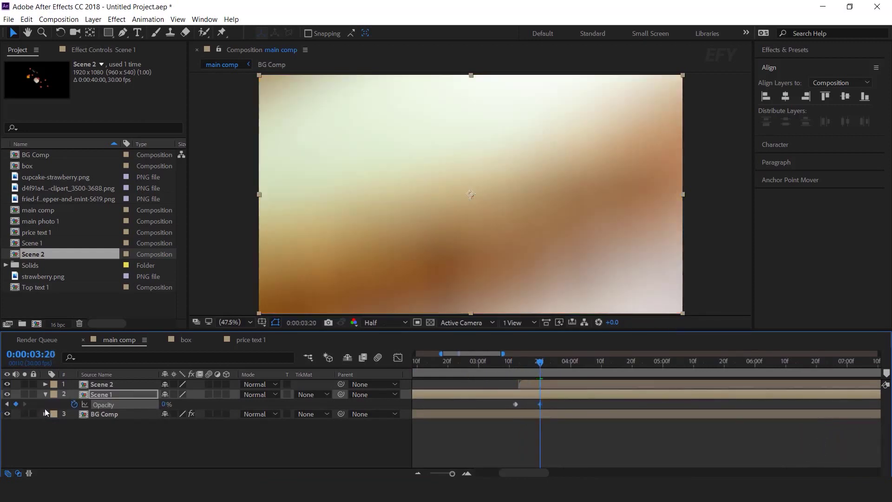
click(45, 395)
Preview the transition from Scene 1 to Scene 2 starting at 0:00:03:12, and examine the frame at 0:00:05:01
click(514, 364)
key(space)
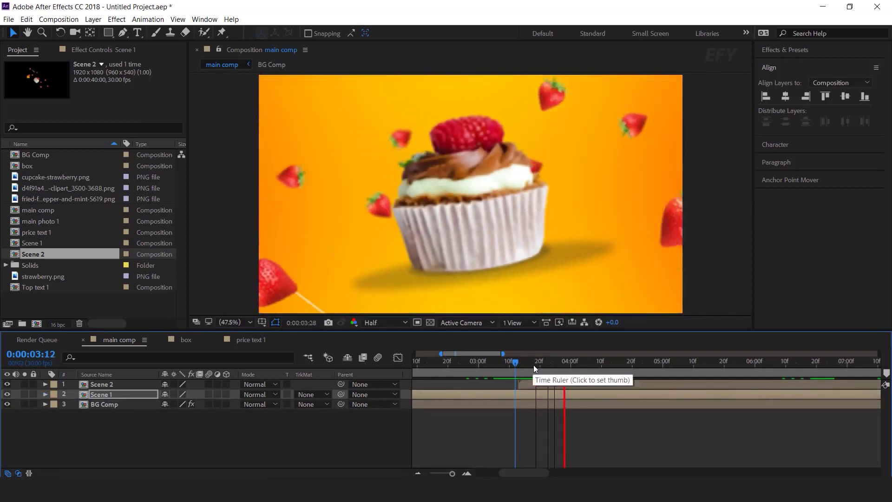
drag(522, 364, 665, 369)
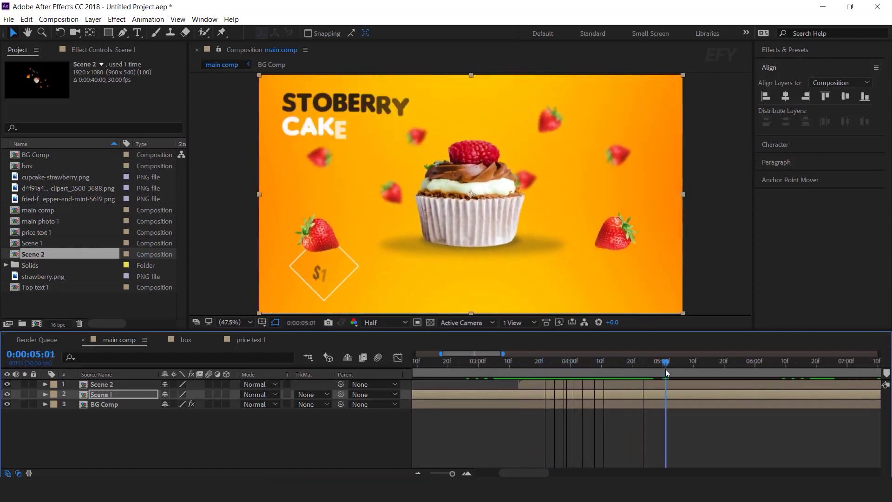
click(584, 431)
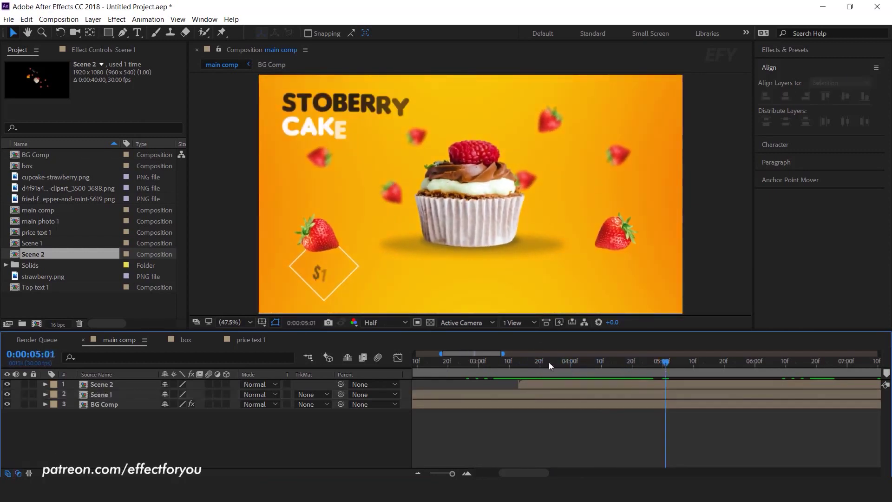
Duplicate the main photo 1 composition as main photo 2 and substitute it for the main photo 1 layer inside Scene 2
double_click(556, 384)
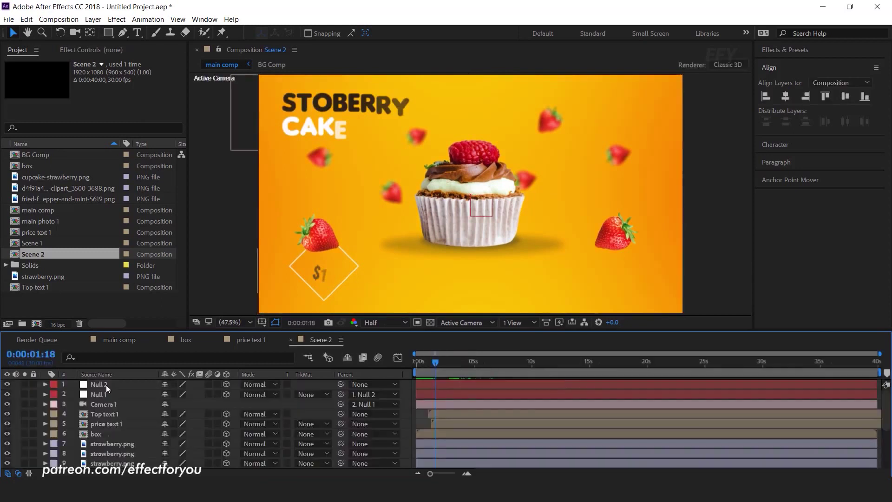
scroll(133, 442, down, 5)
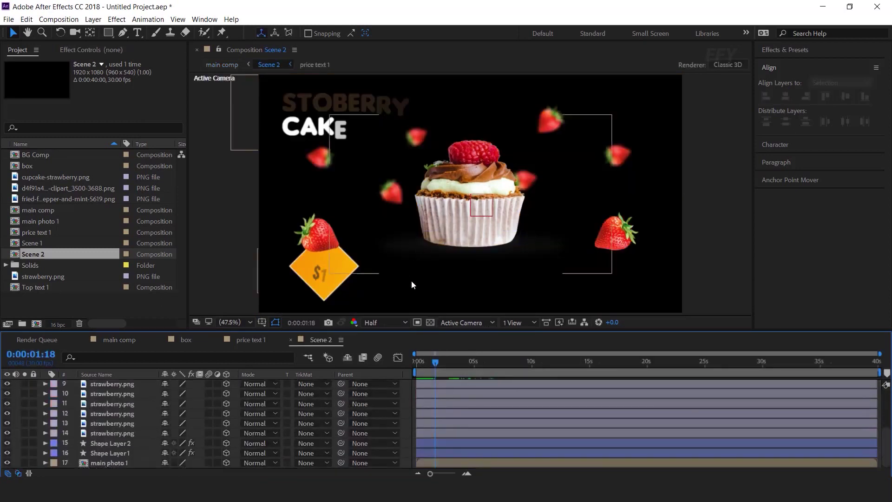
scroll(466, 220, down, 2)
scroll(476, 203, up, 2)
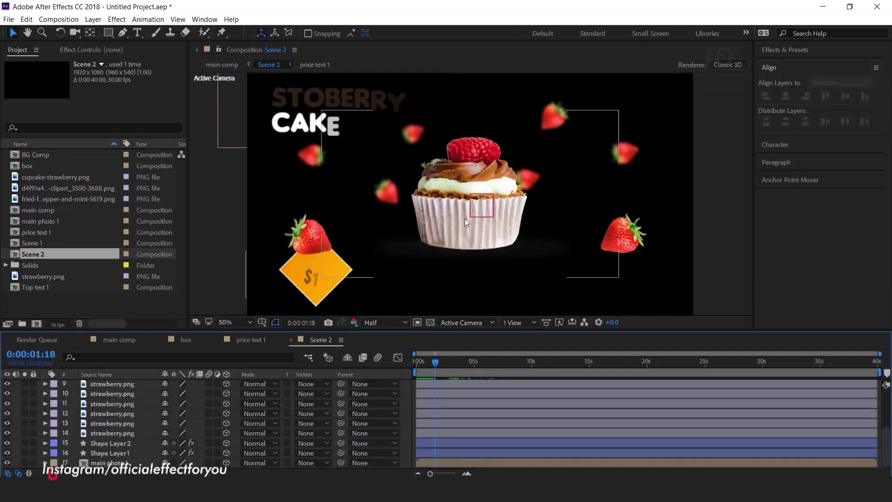
click(113, 462)
click(45, 296)
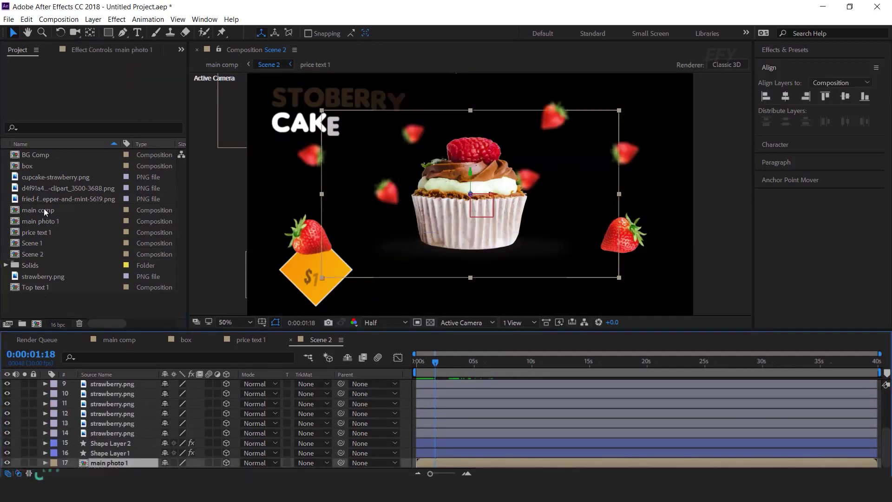
click(46, 222)
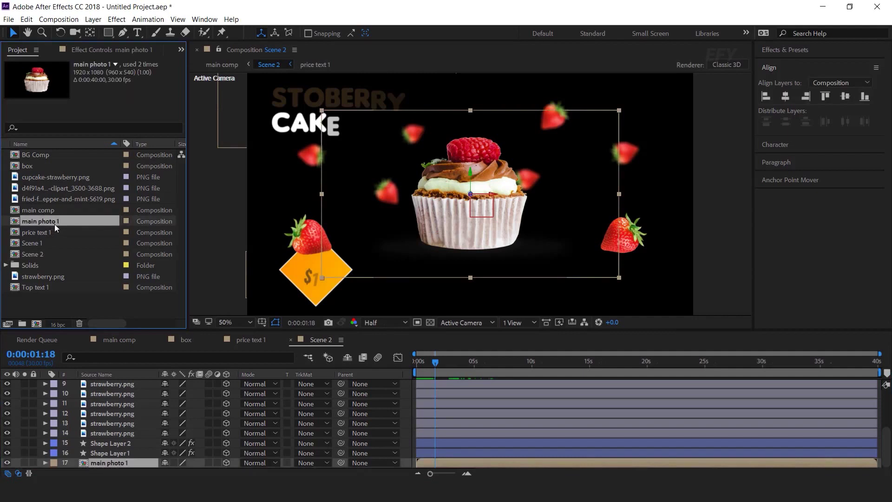
key(ctrl+d)
drag(52, 232, 116, 466)
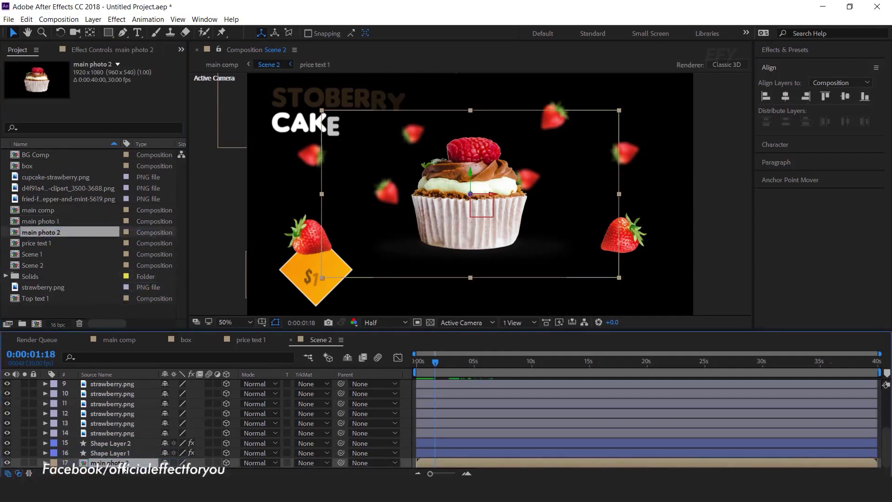
Replace the cupcake layer in main photo 2 with the fried fish, chili pepper and mint PNG, and return to Scene 2
double_click(119, 464)
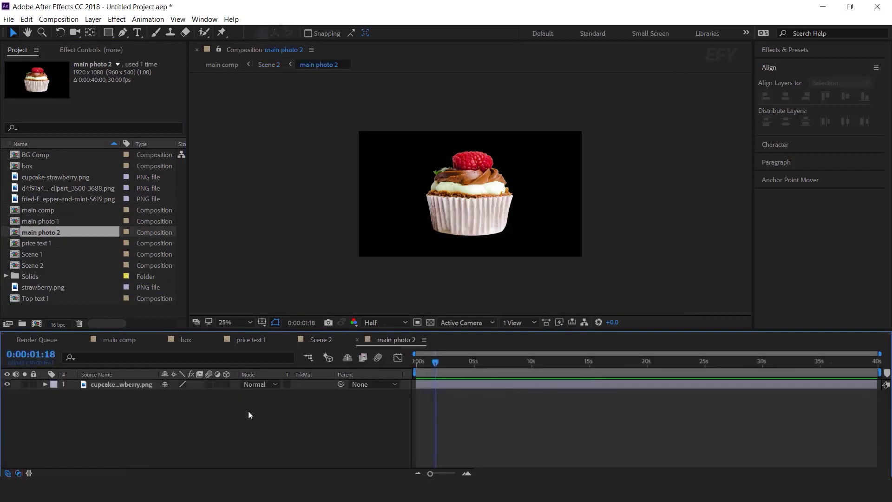
click(32, 188)
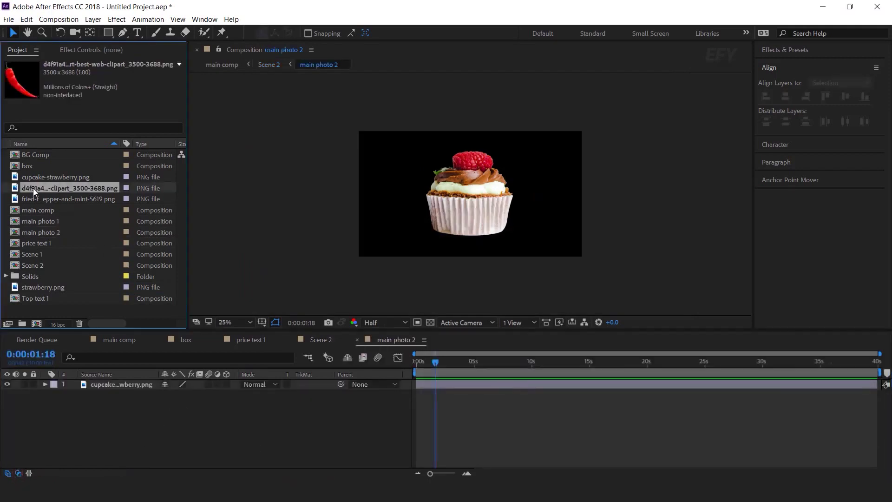
click(48, 200)
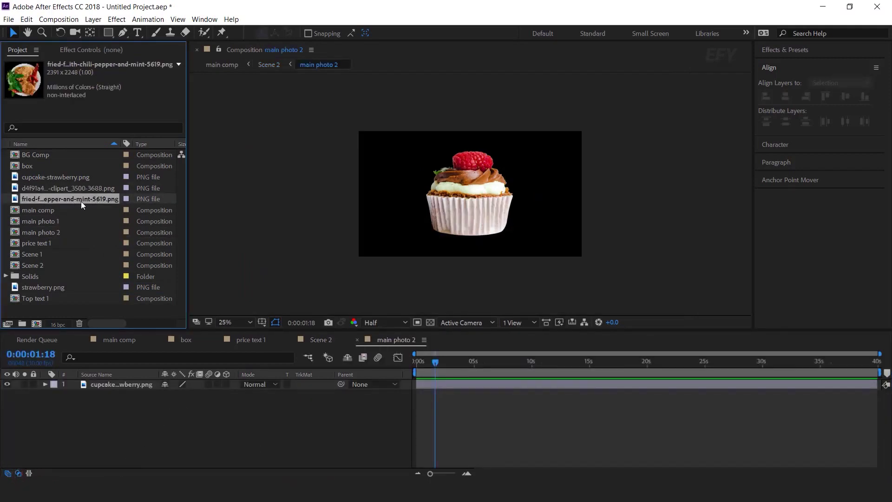
drag(52, 199, 115, 385)
click(101, 385)
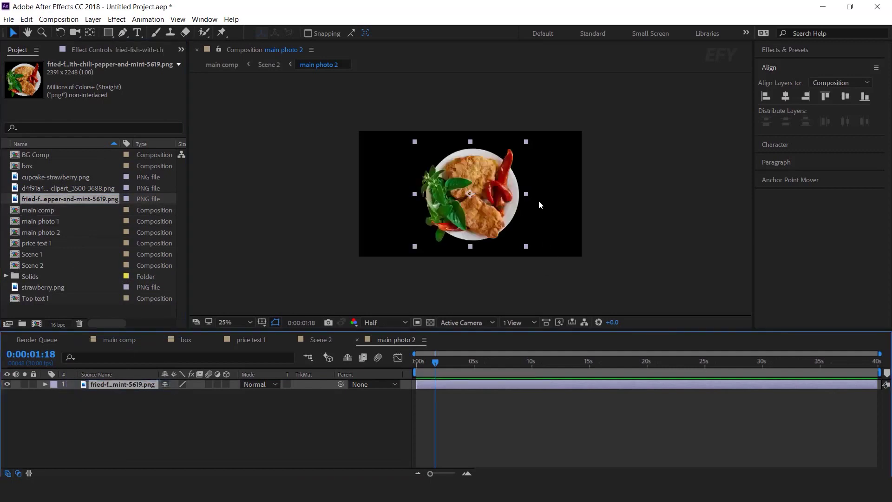
click(317, 339)
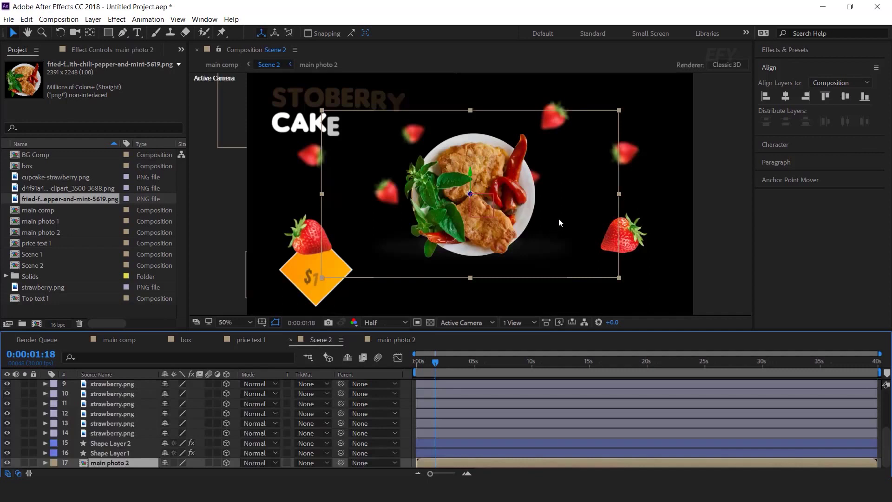
Show the transparency grid in Scene 2 and move the Shape Layer 1 shadow slightly lower beneath the plate
click(429, 322)
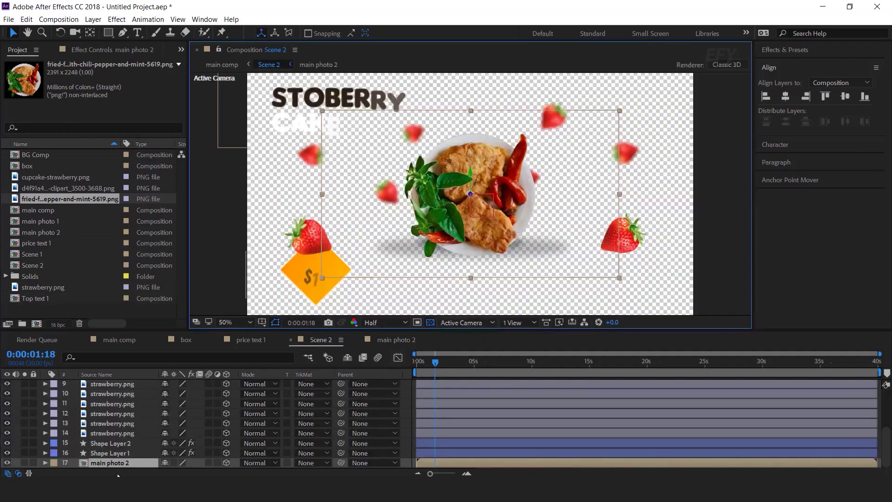
click(118, 454)
key(ctrl+shift+Up)
drag(516, 247, 517, 253)
click(726, 281)
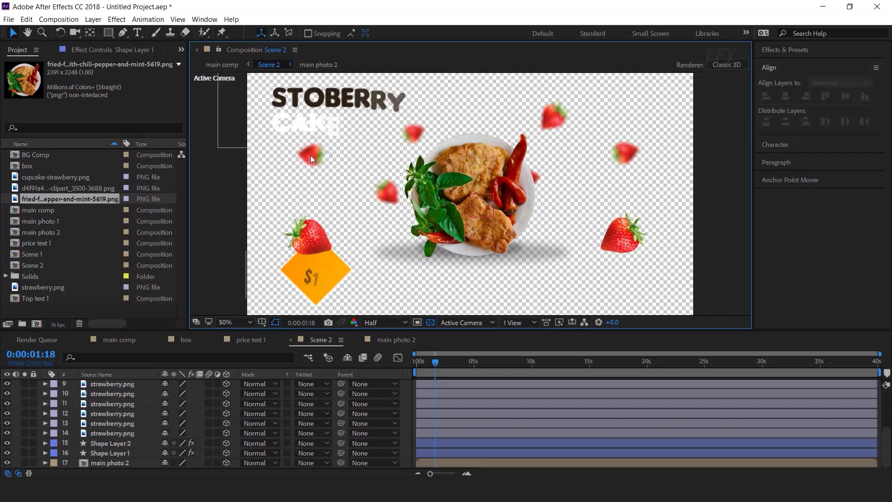
Replace all the strawberry.png layers (7 to 14) in Scene 2 with the red chili clipart PNG
click(107, 434)
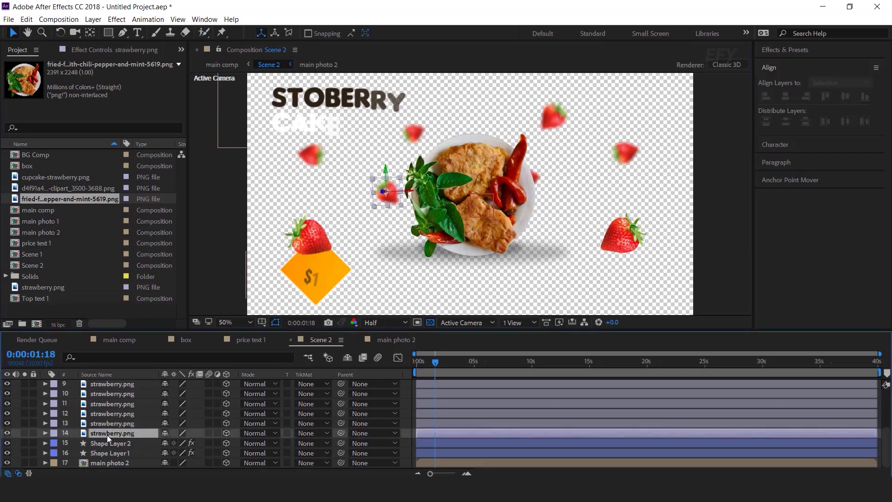
scroll(106, 434, up, 3)
scroll(108, 435, down, 1)
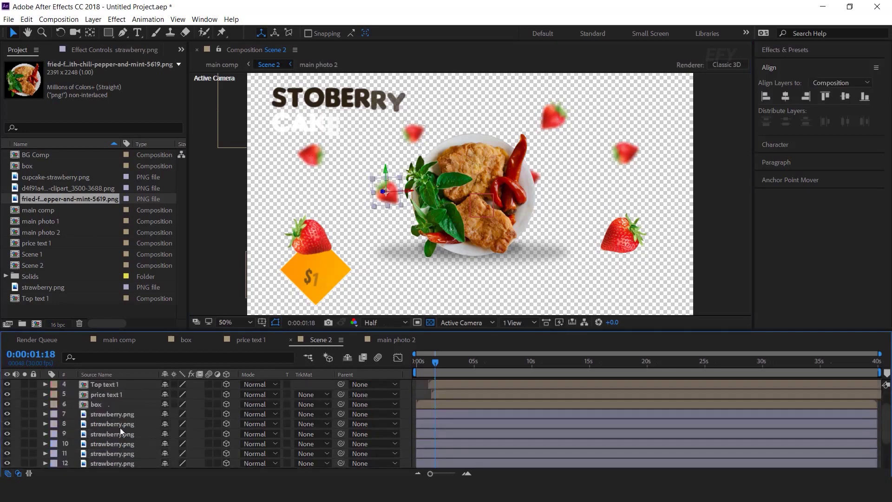
shift+click(123, 414)
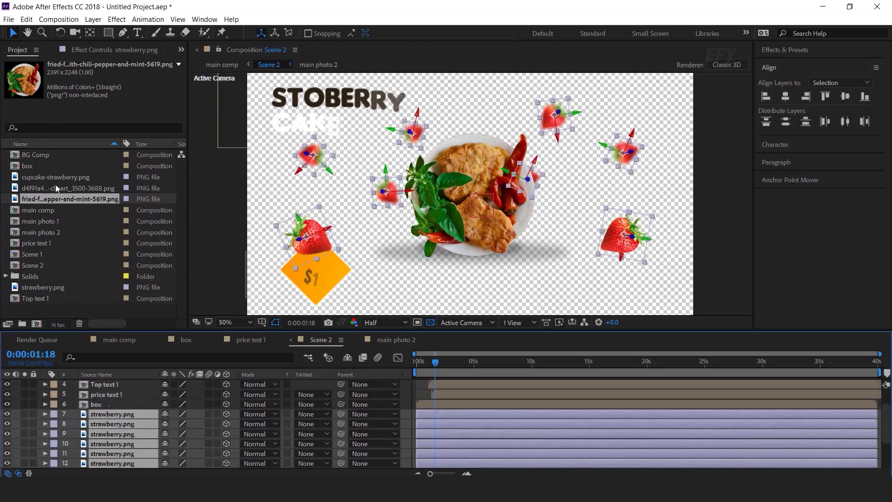
click(40, 190)
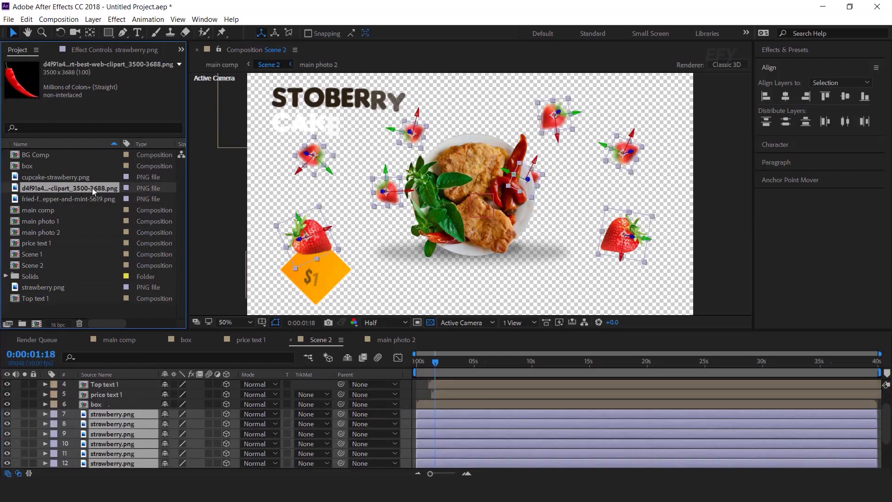
drag(76, 188, 132, 420)
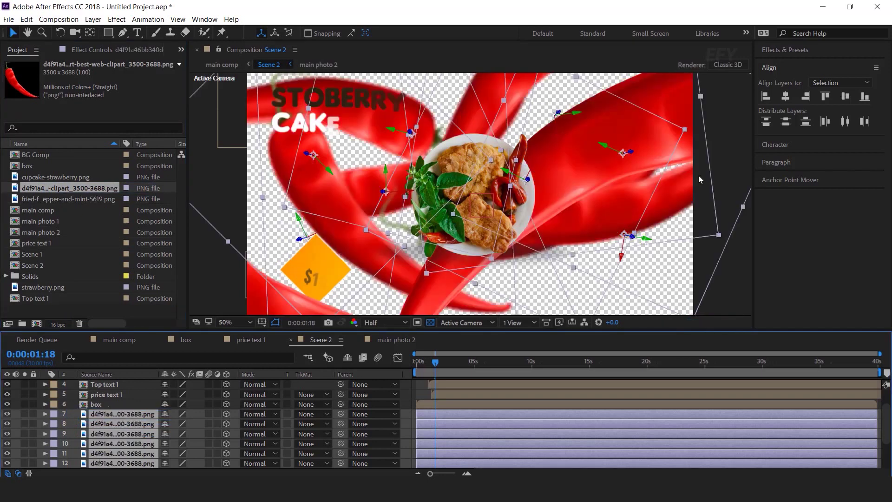
Scale the selected chili layers down together, to 14% for most of them and 11.4% for layer 11
key(s)
scroll(224, 424, down, 3)
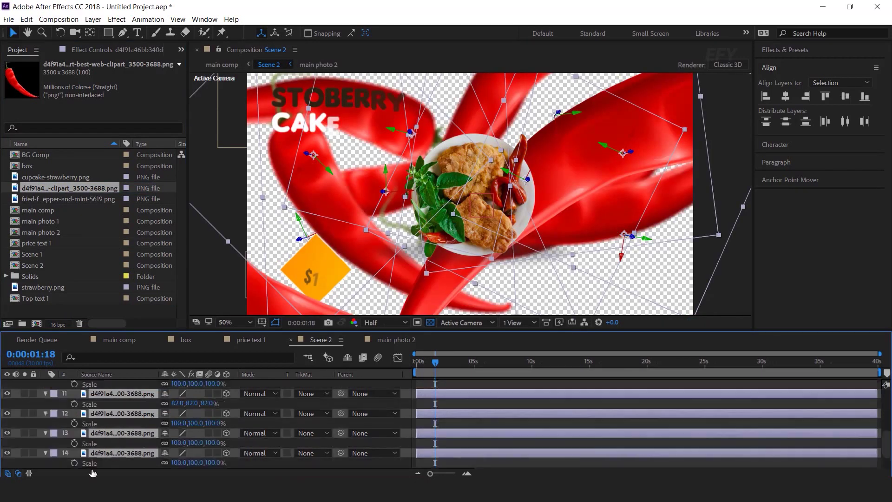
drag(213, 426, 186, 403)
click(394, 196)
click(302, 238)
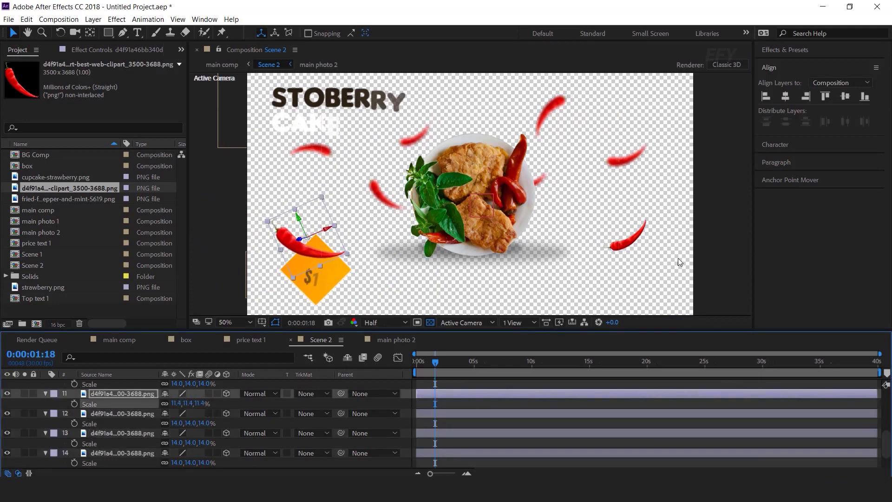
Enlarge the chili to the lower right of the plate (layer 8) to a scale of 14.8%
click(627, 237)
scroll(146, 431, up, 4)
drag(206, 434, 236, 436)
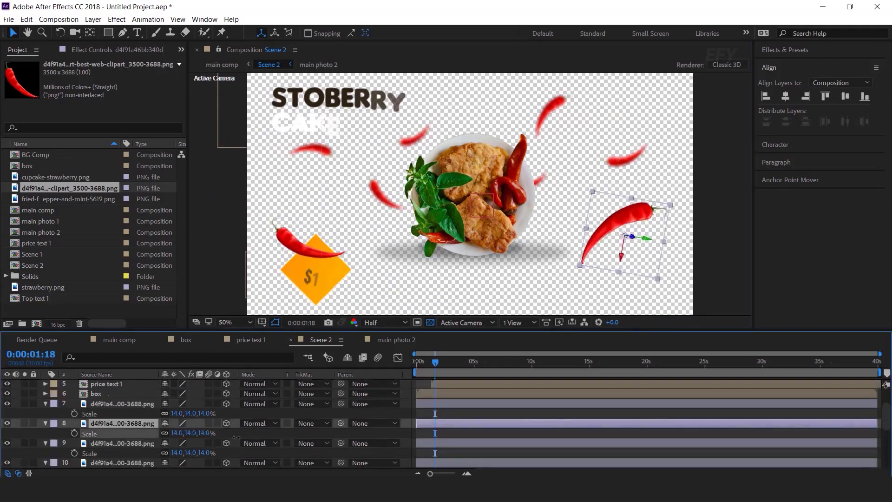
Duplicate the price text 1 composition as price text 2 and substitute it for the price text 1 layer in Scene 2
mouse_move(438, 360)
mouse_down()
mouse_move(474, 361)
mouse_move(450, 366)
mouse_up()
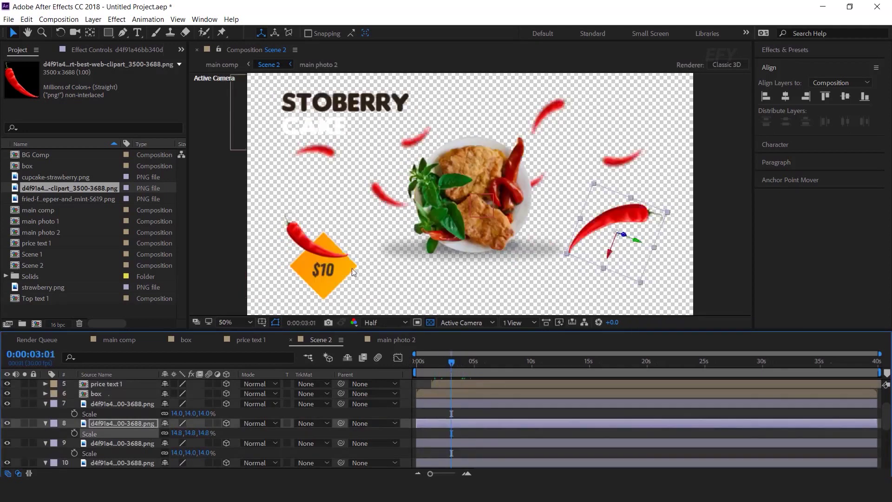
click(326, 274)
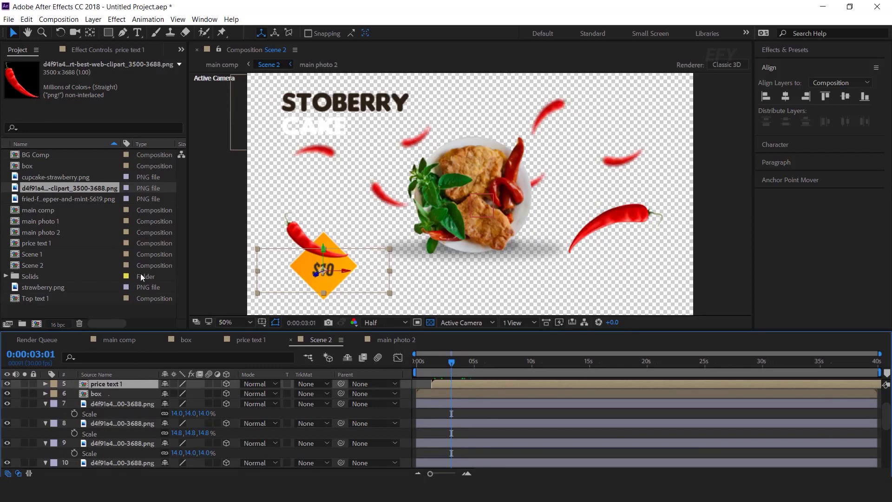
click(51, 247)
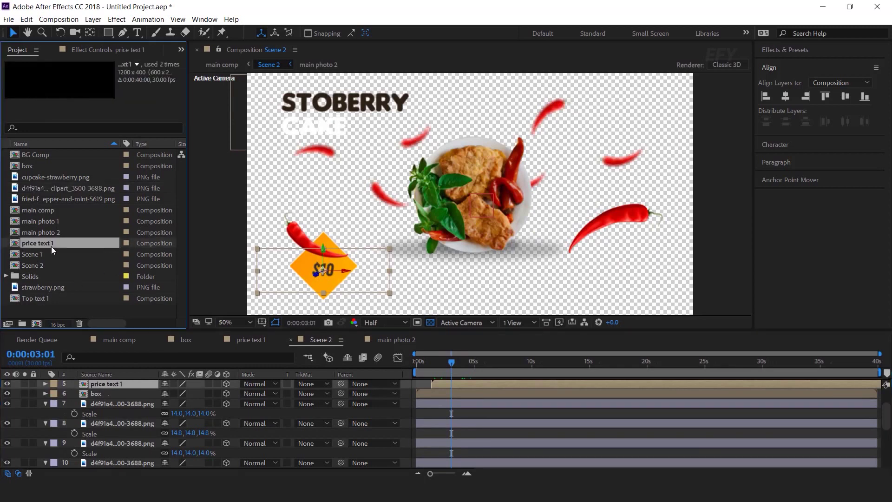
key(ctrl+d)
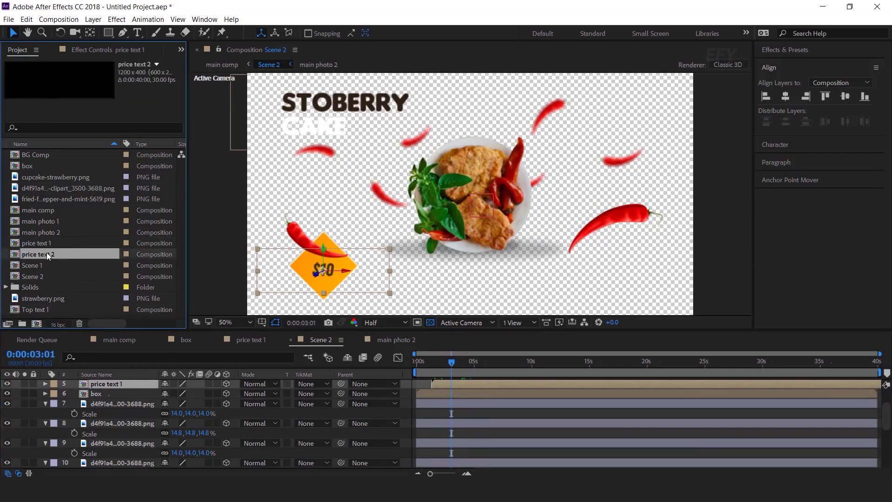
drag(51, 257, 114, 384)
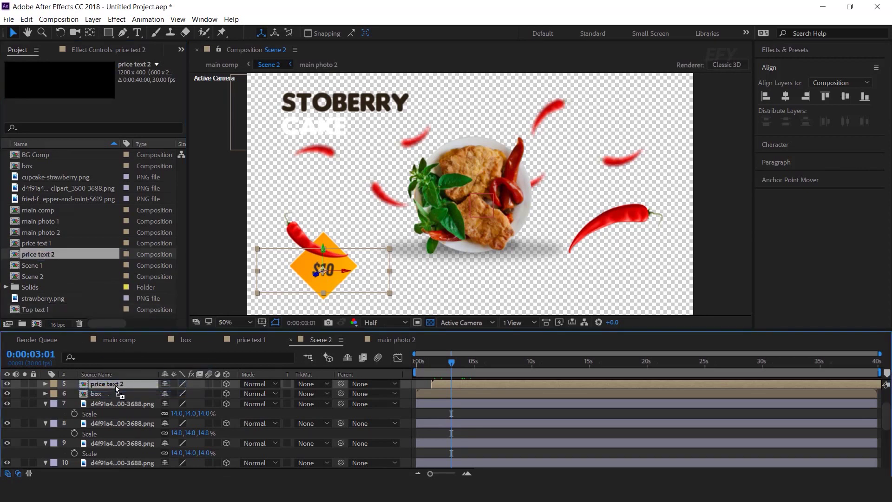
Change the text in the price text 2 composition to $50 and return to Scene 2
double_click(114, 384)
double_click(492, 187)
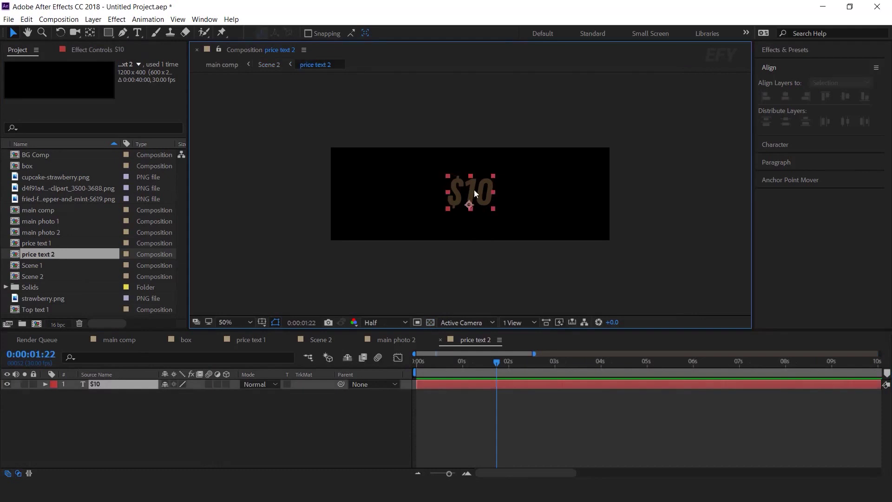
text($50)
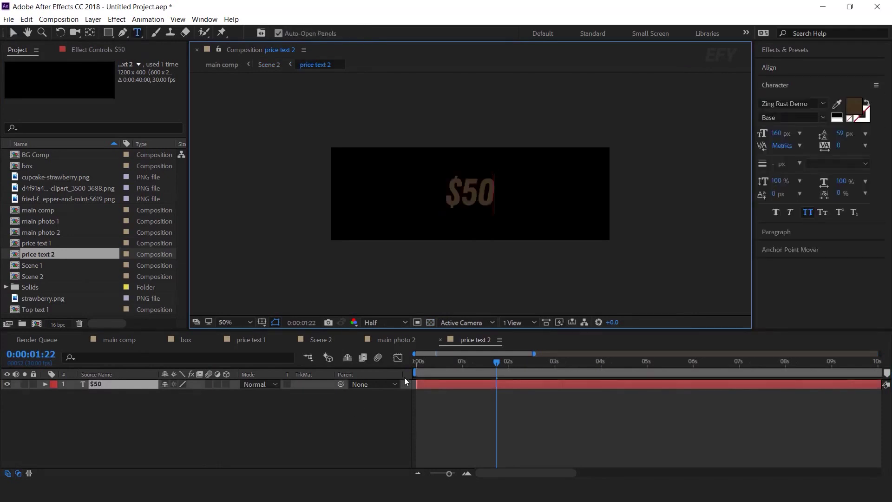
click(399, 341)
click(316, 340)
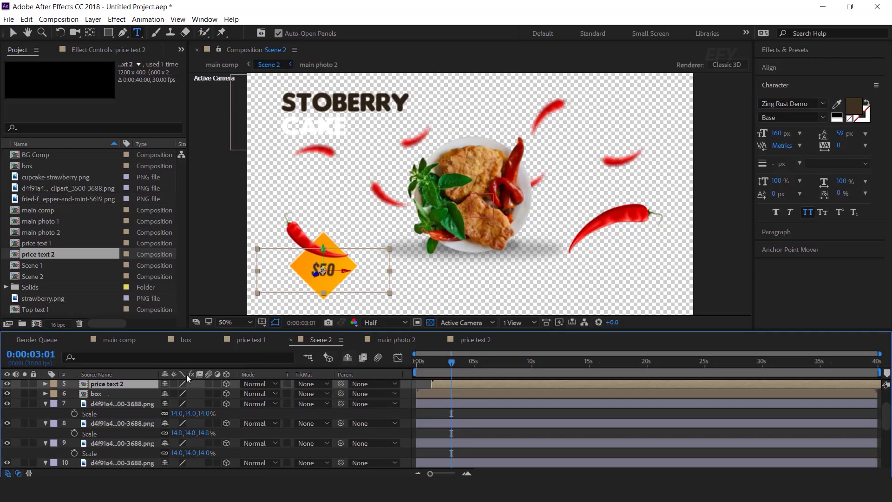
click(519, 413)
Duplicate the Top text 1 composition as Top text 2 and substitute it for the Top text 1 layer in Scene 2
scroll(522, 413, up, 5)
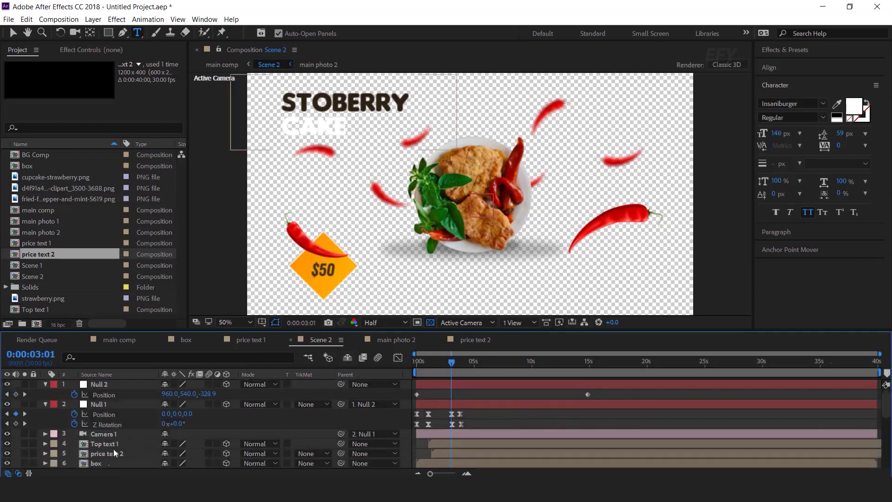
click(118, 453)
click(121, 444)
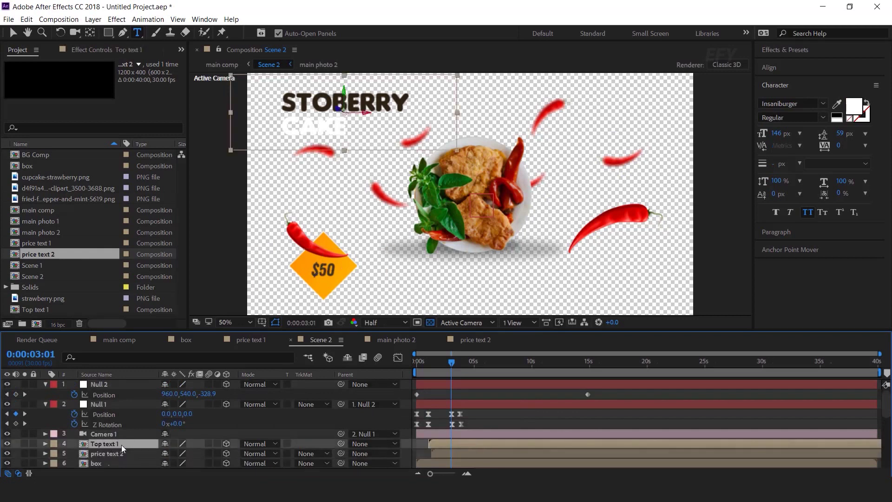
click(44, 308)
key(ctrl+d)
drag(36, 309, 105, 443)
Change the two title lines in Top text 2 to "fried fish" and "chili" and return to Scene 2
double_click(107, 444)
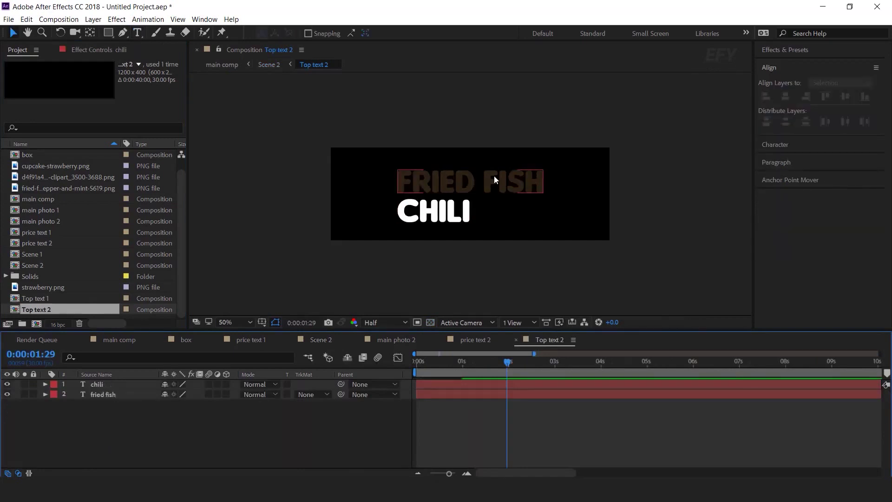
click(390, 340)
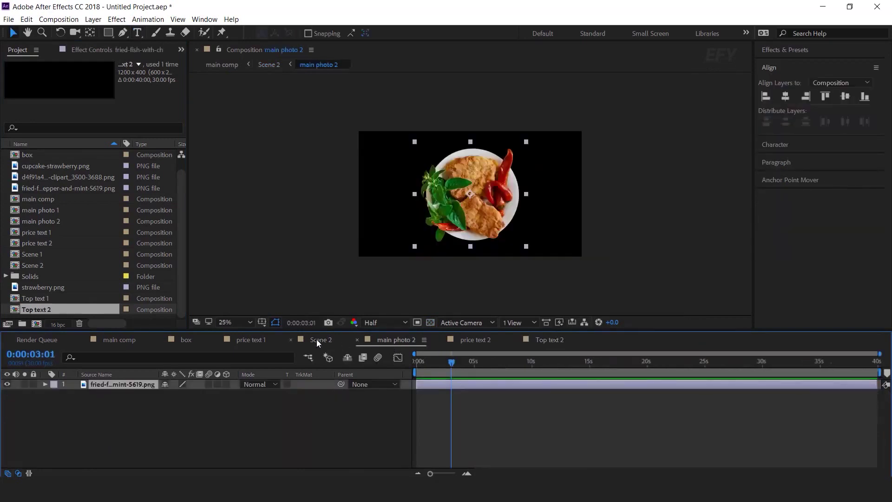
click(317, 339)
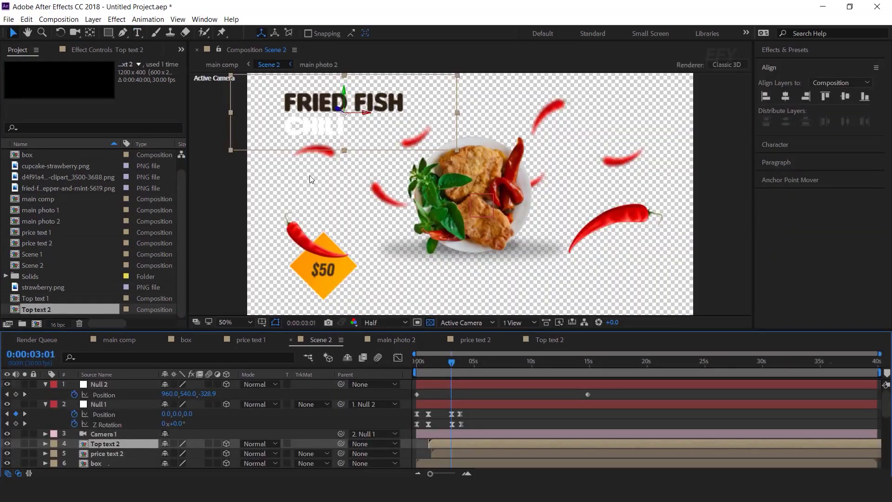
key(comma)
key(period)
key(comma)
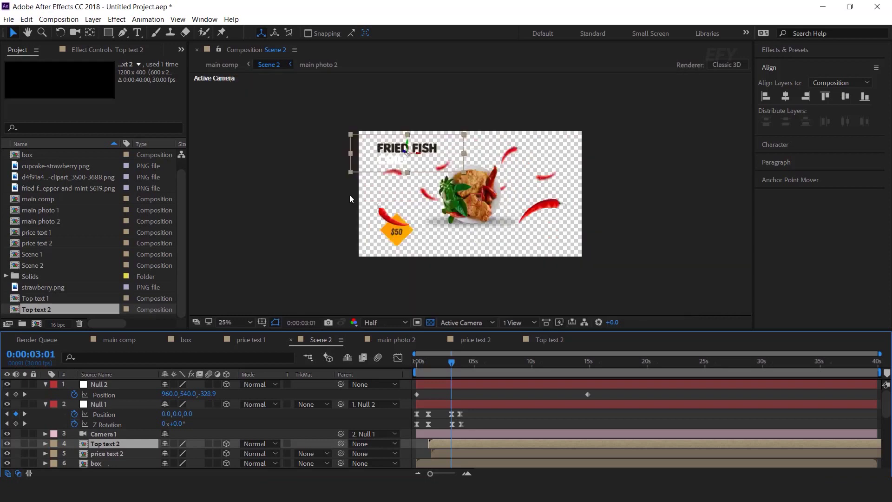
Collapse the two null layers in Scene 2 and preview the scene transition in main comp from 0:00:03:09
click(45, 403)
click(44, 384)
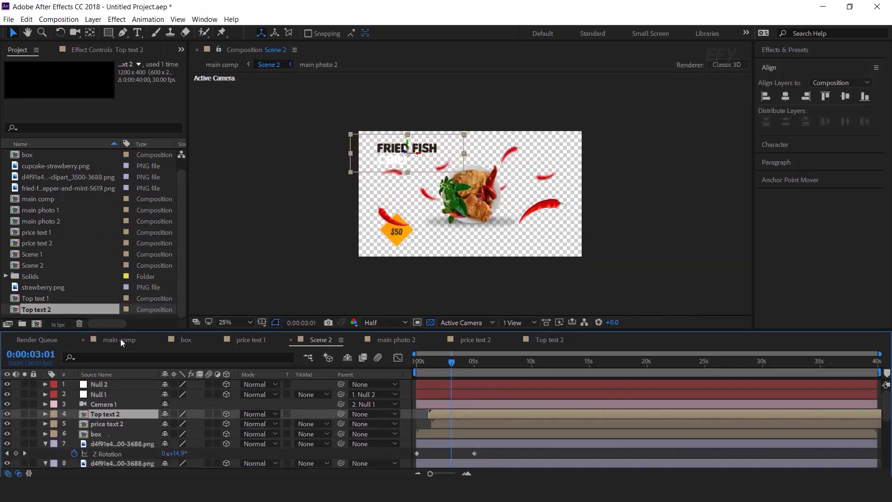
click(121, 339)
click(509, 367)
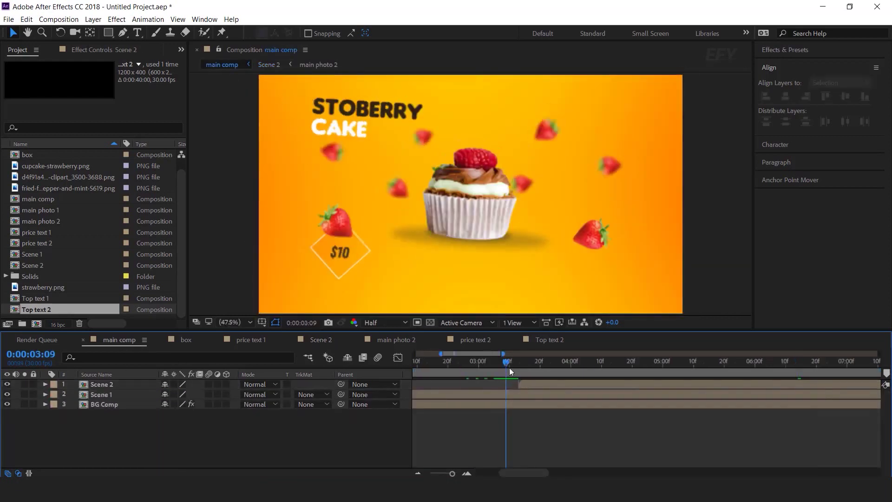
key(space)
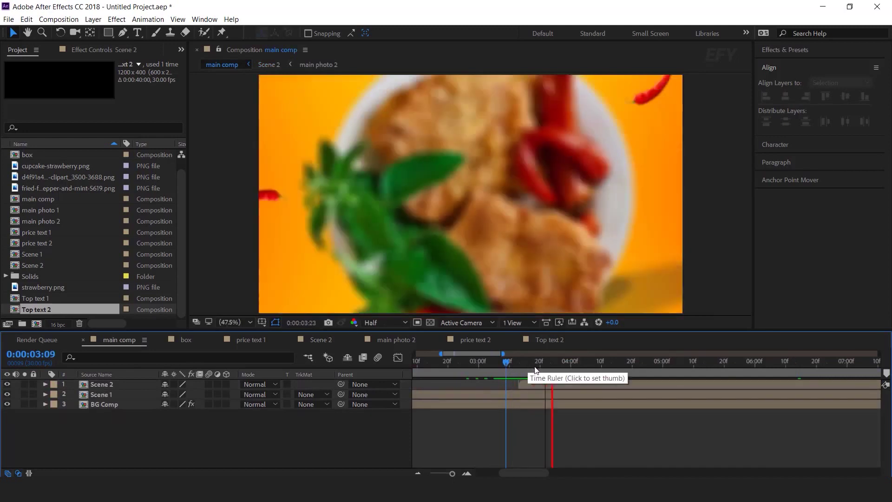
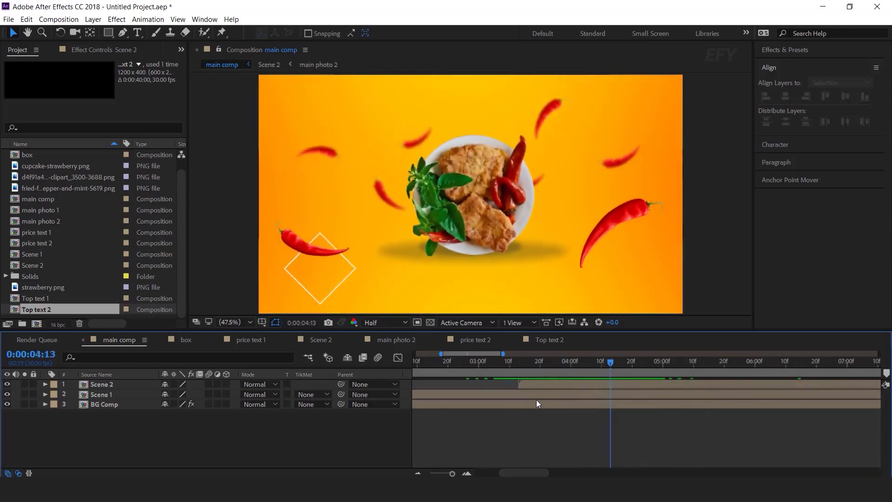
Trim the end of the Scene 1 layer in main comp to about 4 seconds, shortly after Scene 2 begins
click(585, 396)
key(alt+bracketright)
drag(545, 360, 574, 361)
drag(618, 396, 575, 396)
click(512, 363)
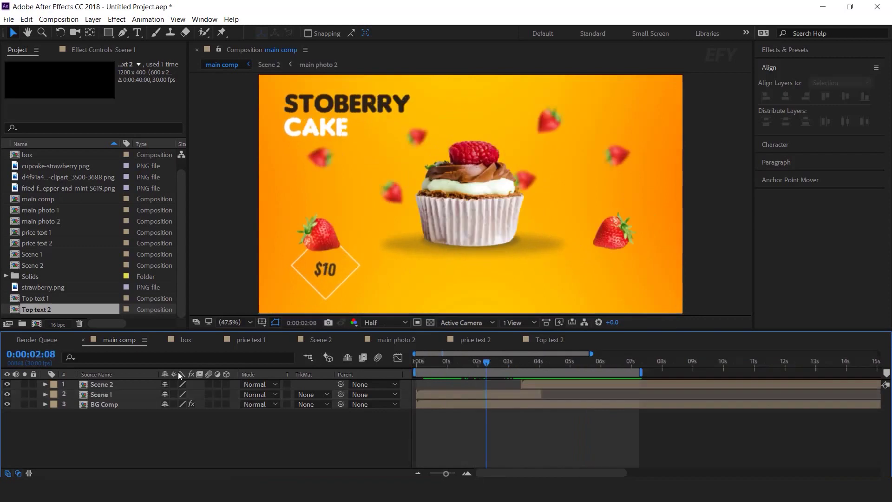
Enable motion blur on all text, box, strawberry, shape and main photo layers inside Scene 1
double_click(97, 395)
click(110, 412)
scroll(123, 432, down, 3)
shift+click(122, 433)
shift+click(124, 461)
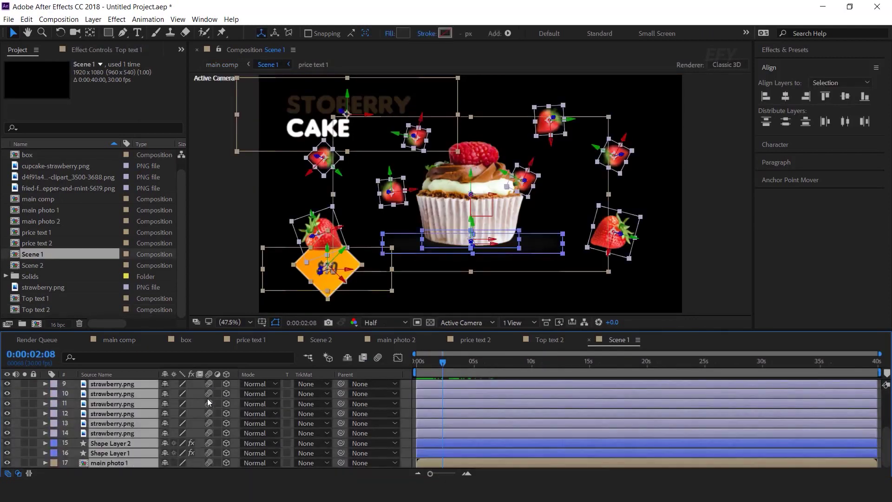
scroll(211, 428, up, 3)
Enable motion blur on the layers inside Scene 2 from Top text 2 down, leaving out the nulls and camera
click(320, 340)
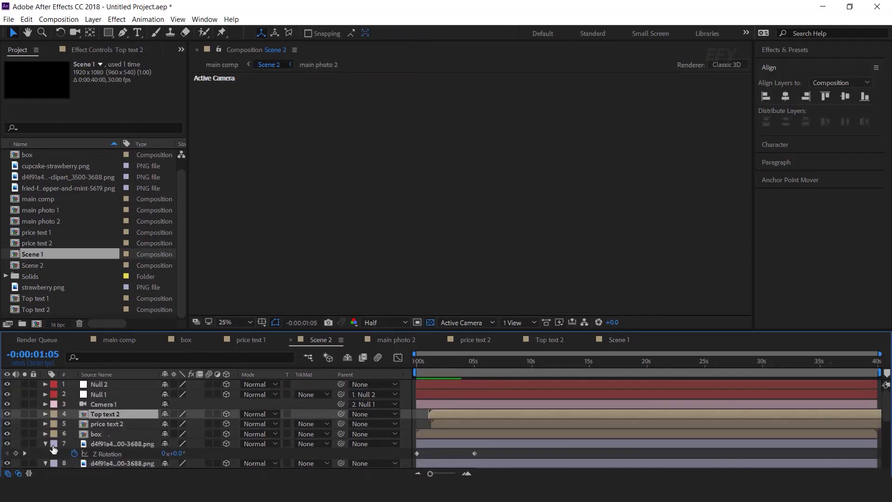
scroll(508, 431, up, 5)
click(138, 436)
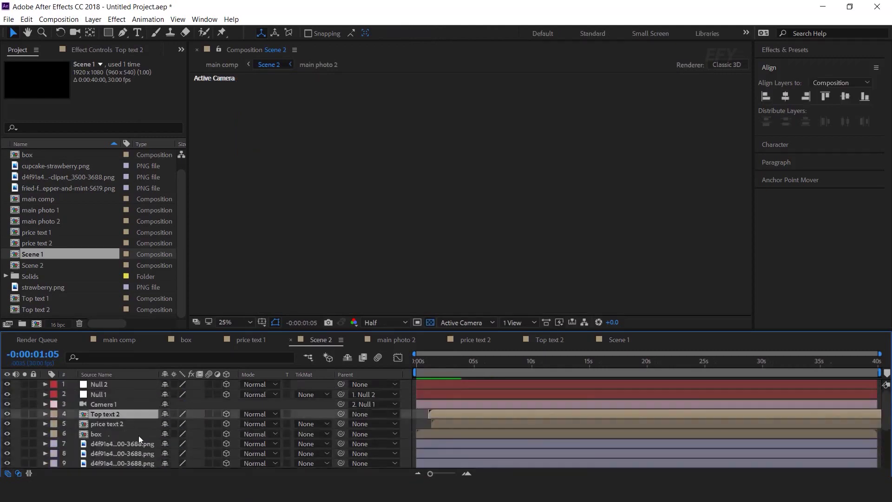
scroll(140, 441, down, 3)
shift+click(165, 461)
scroll(539, 416, up, 3)
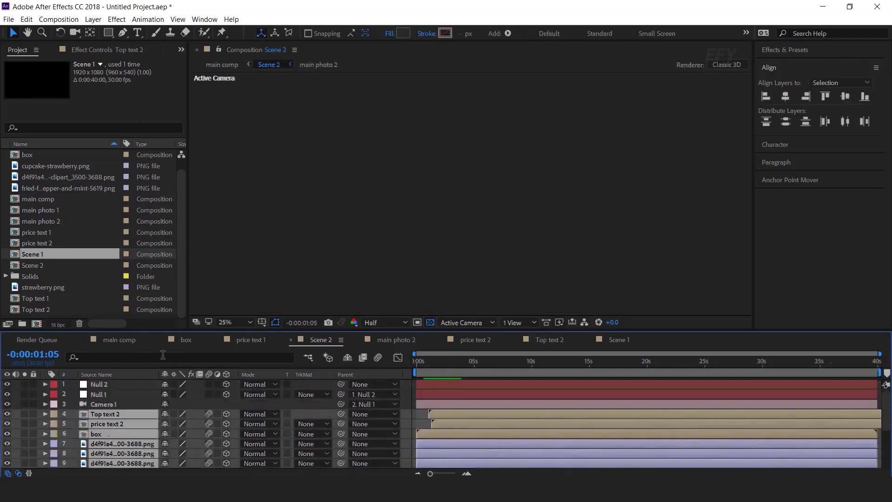
Enable motion blur for main comp and its Scene 1 and Scene 2 layers, and preview from the beginning
click(119, 339)
shift+click(110, 382)
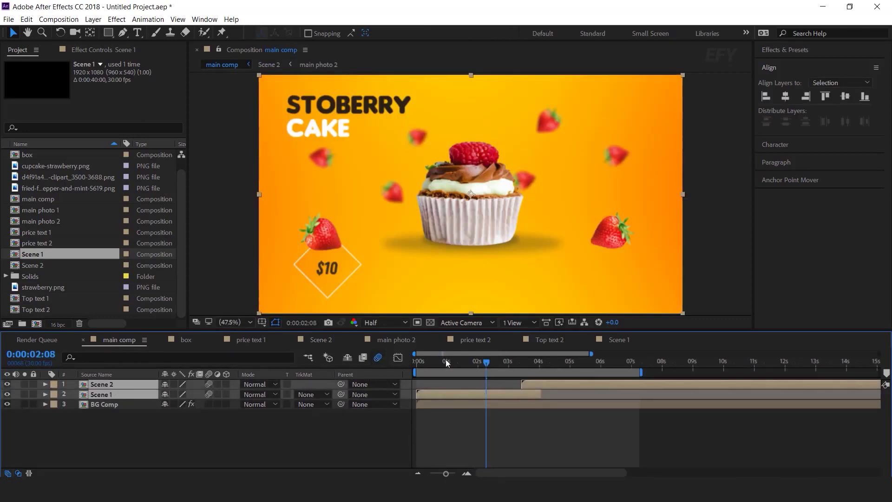
drag(469, 362, 413, 366)
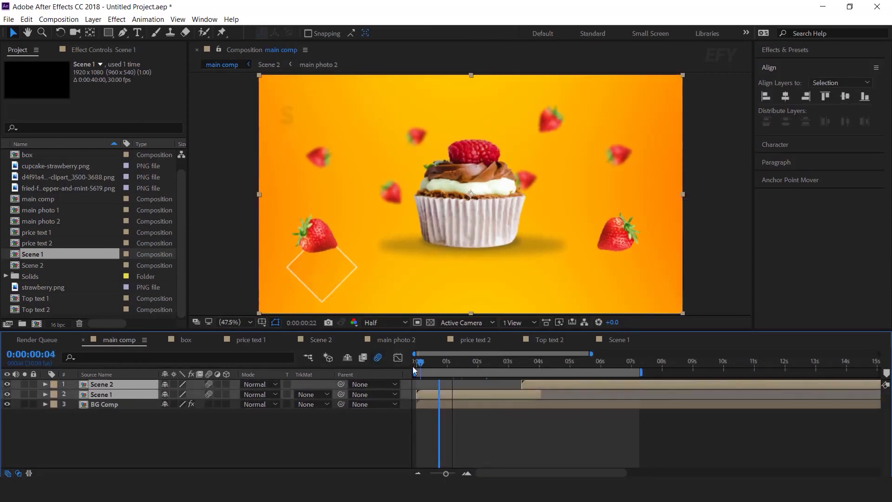
Set the preview resolution to Full and play main comp from the start in an enlarged viewer
click(382, 324)
click(395, 346)
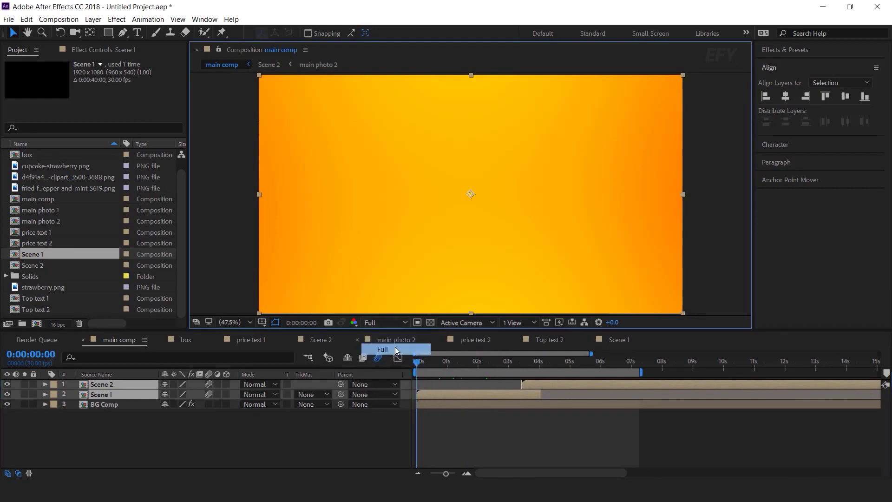
key(grave)
key(space)
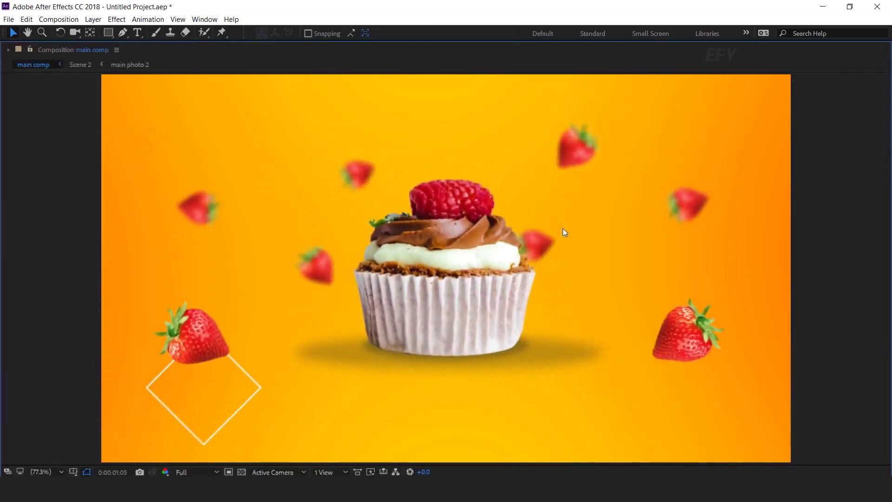